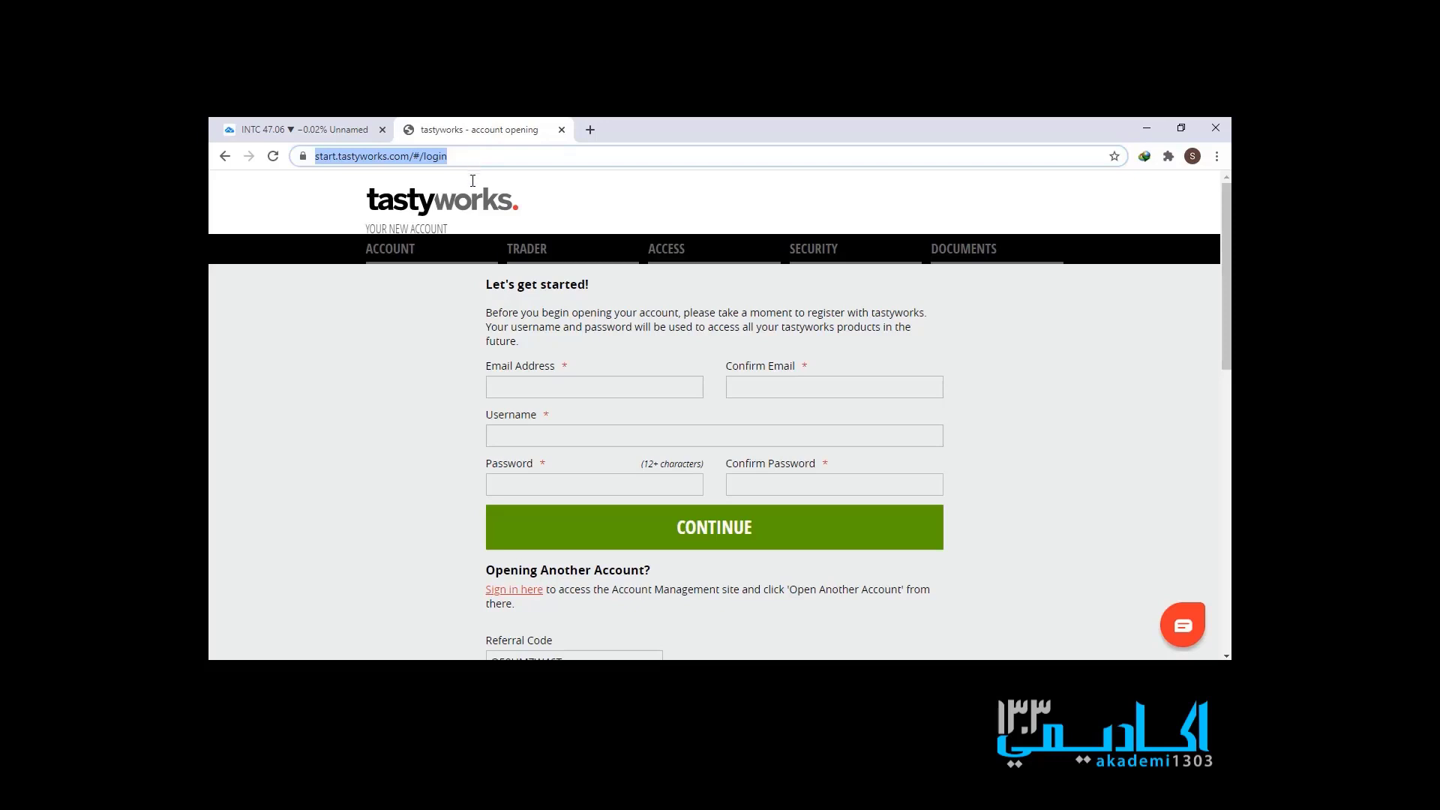
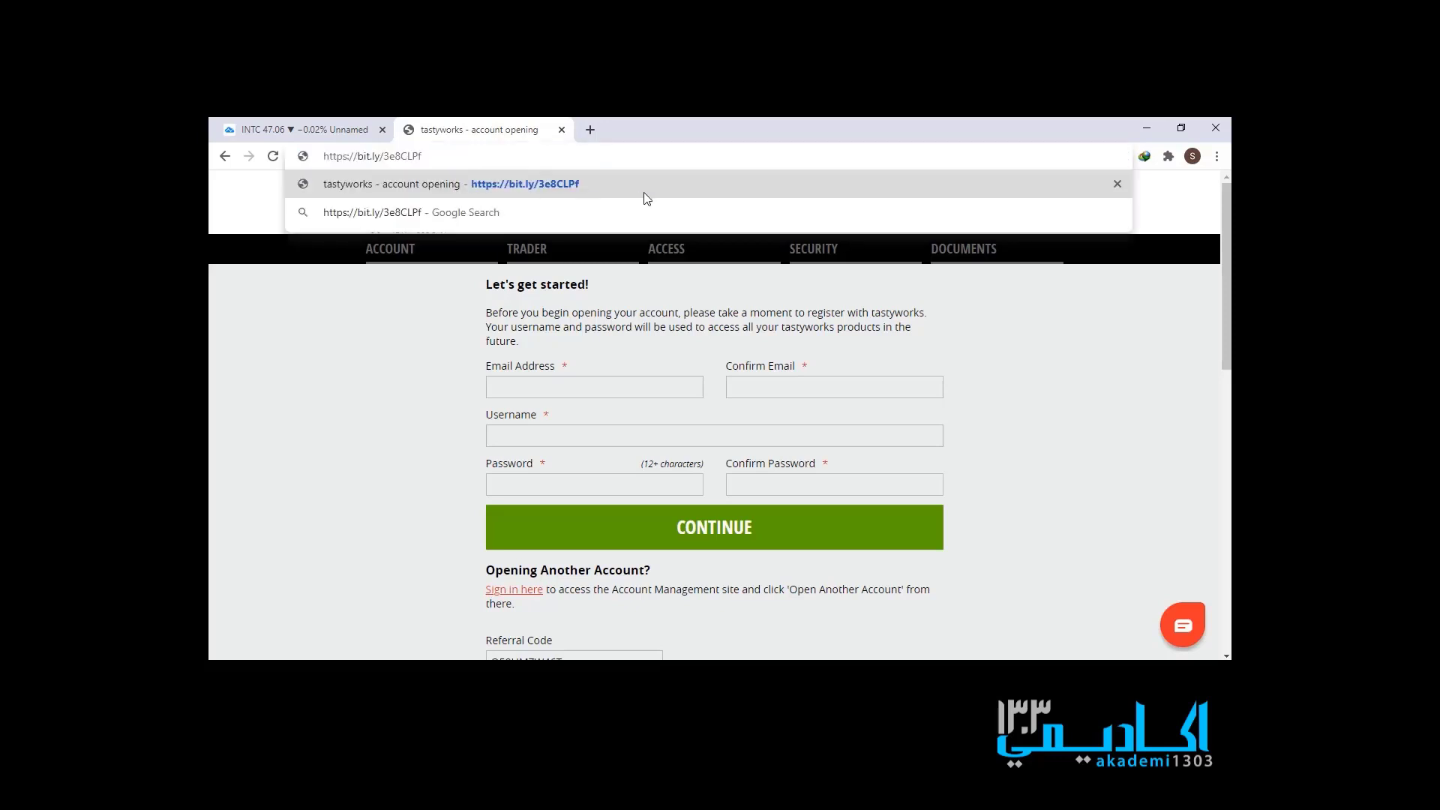
- Open the tastyworks account-opening page from the pasted bit.ly referral link
left_click(658, 178)
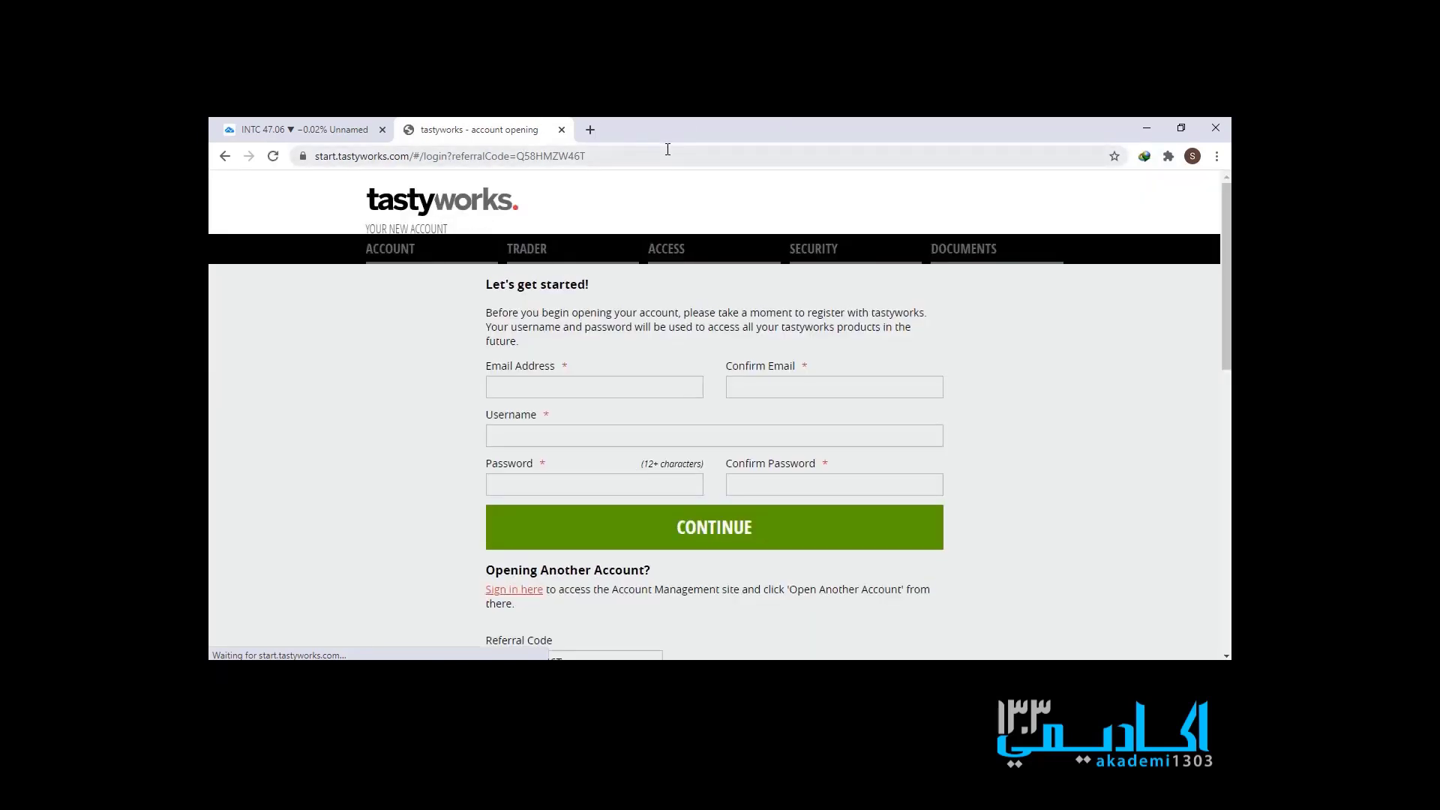
- Enter the applicant's email address in both Email Address and Confirm Email fields
left_click(650, 381)
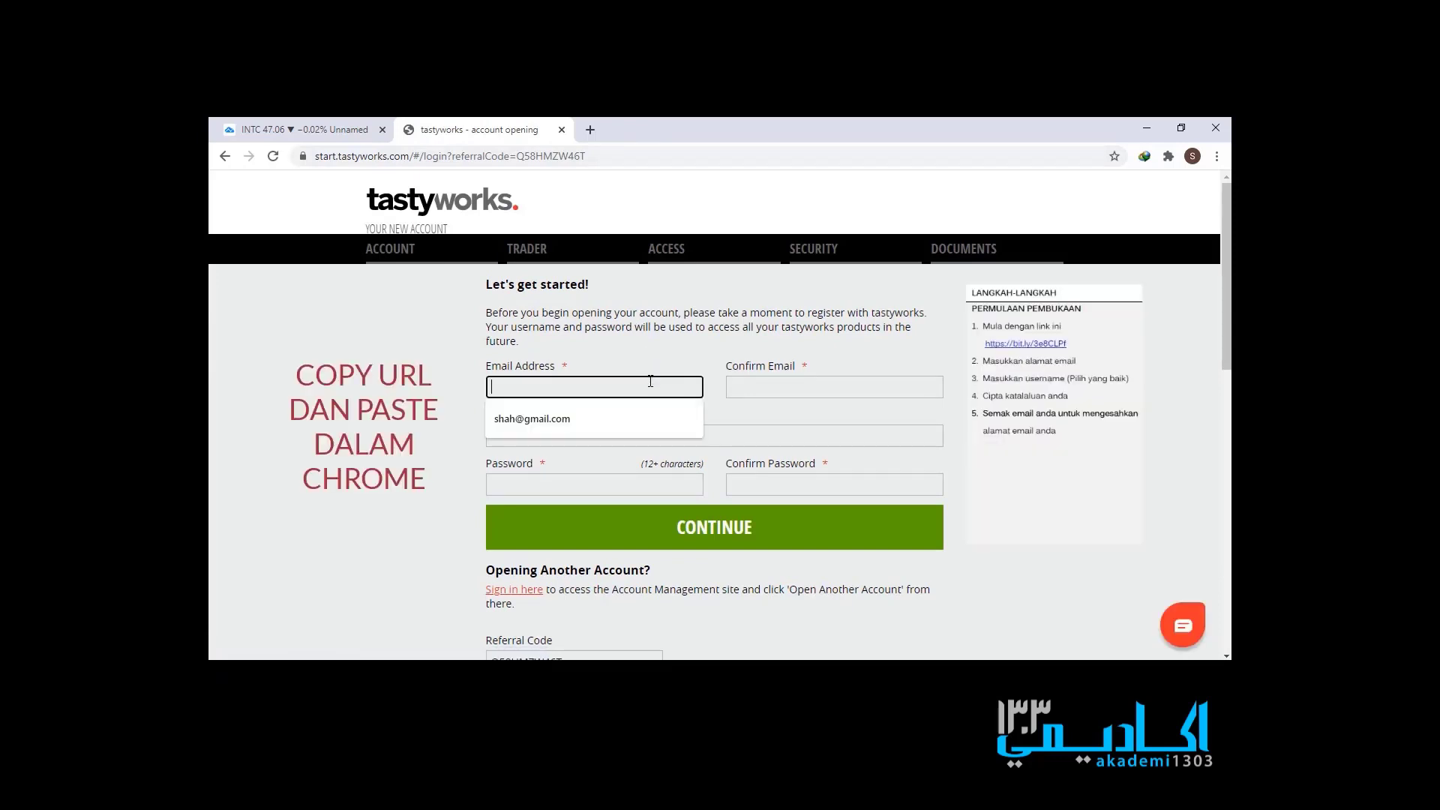
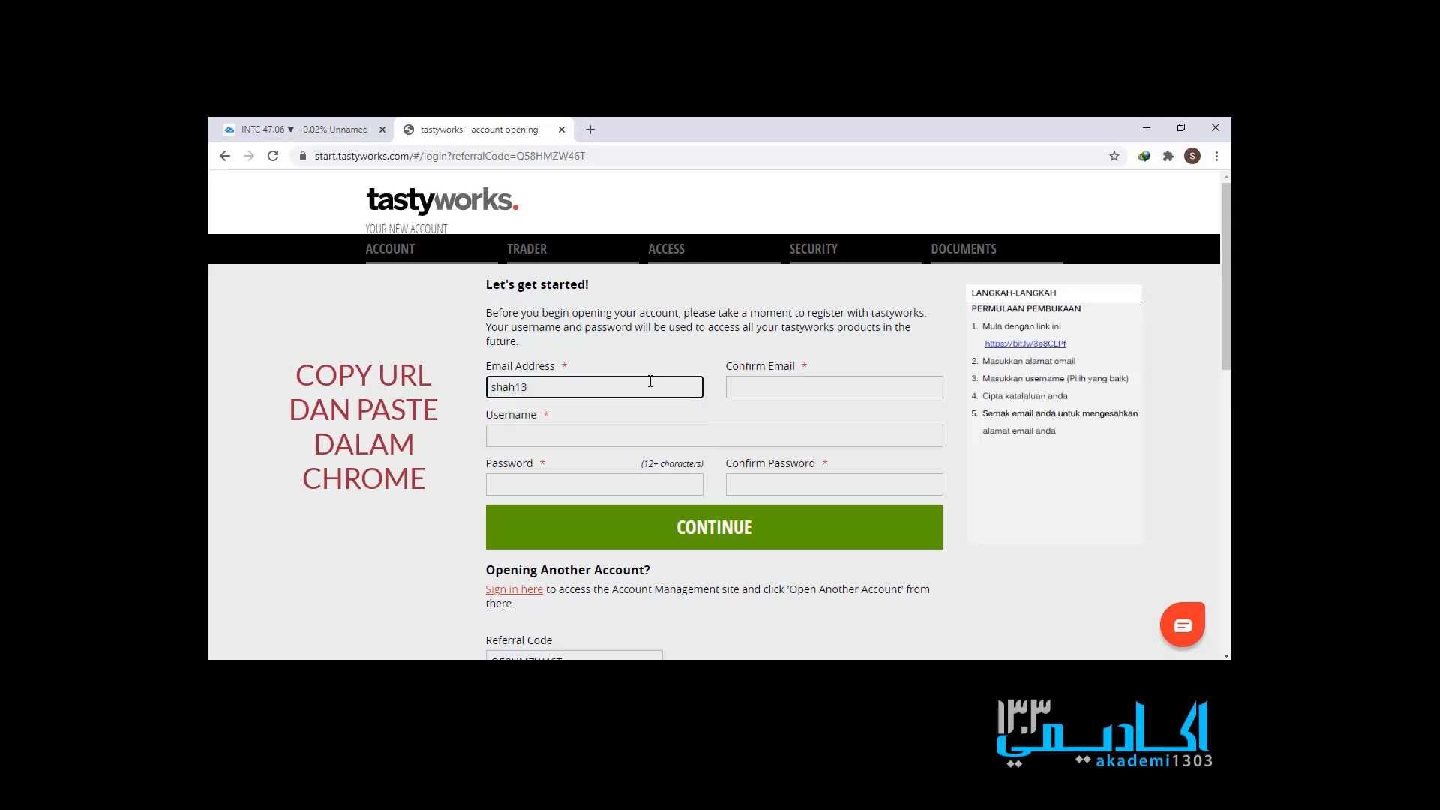
key("Tab")
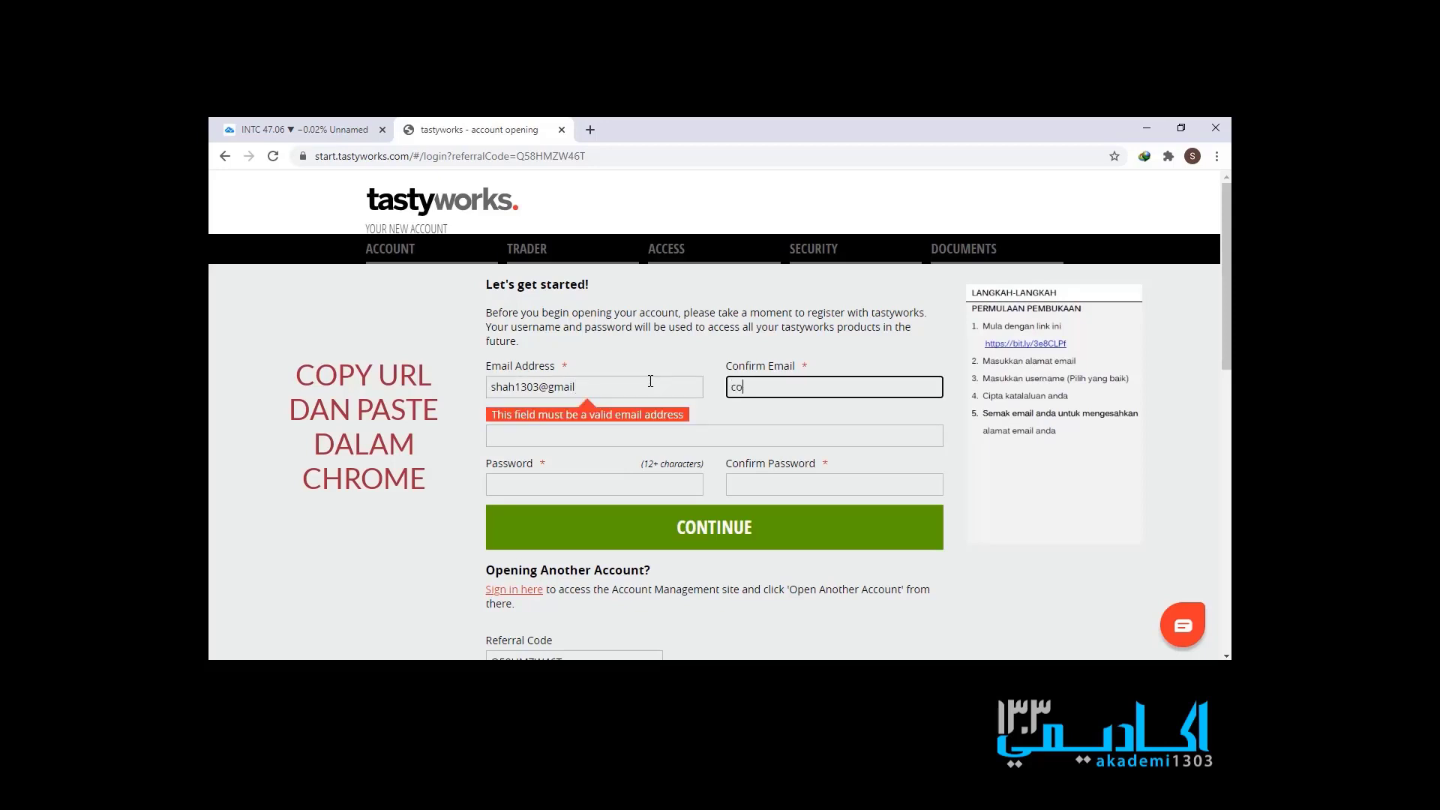
left_click(649, 388)
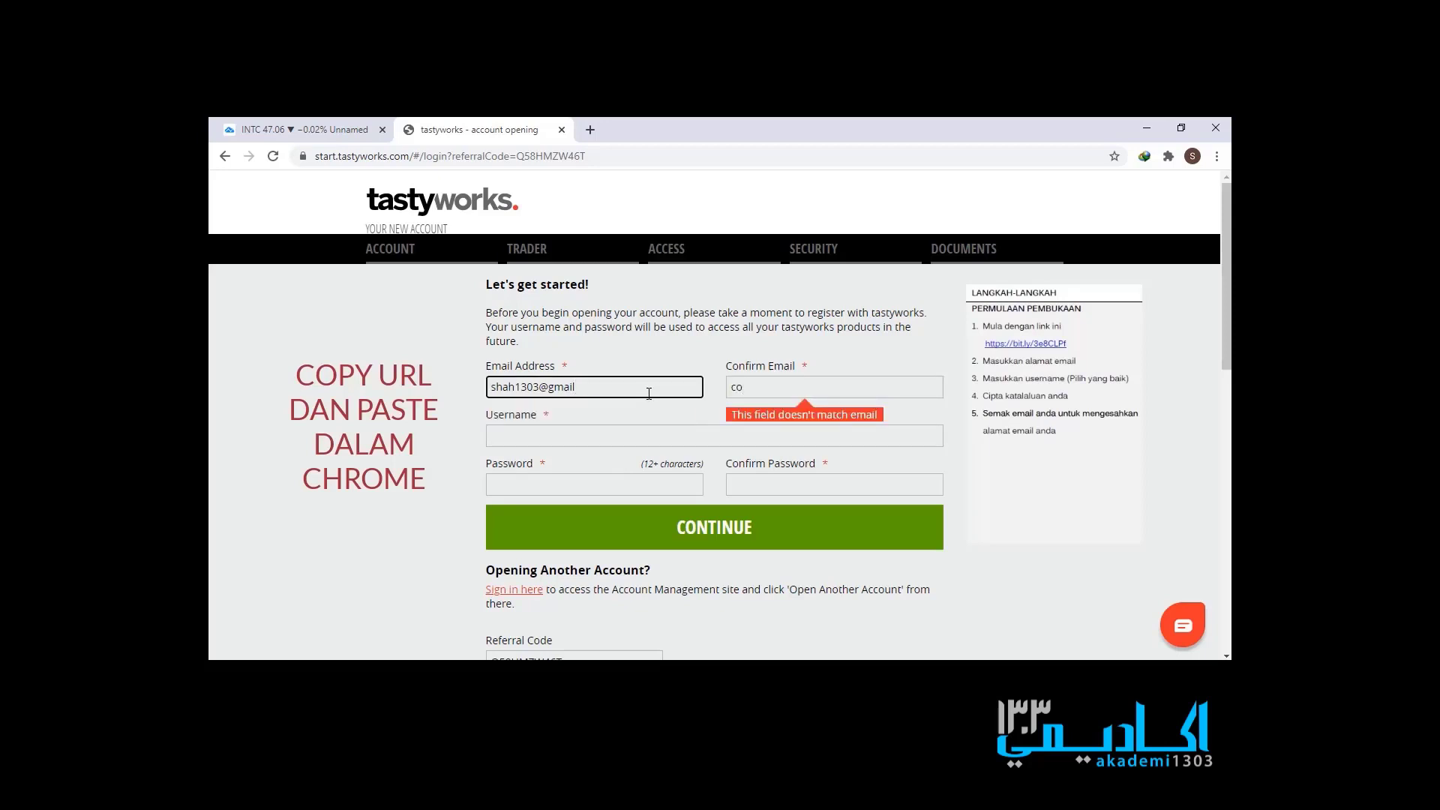
type(".com")
key("Tab")
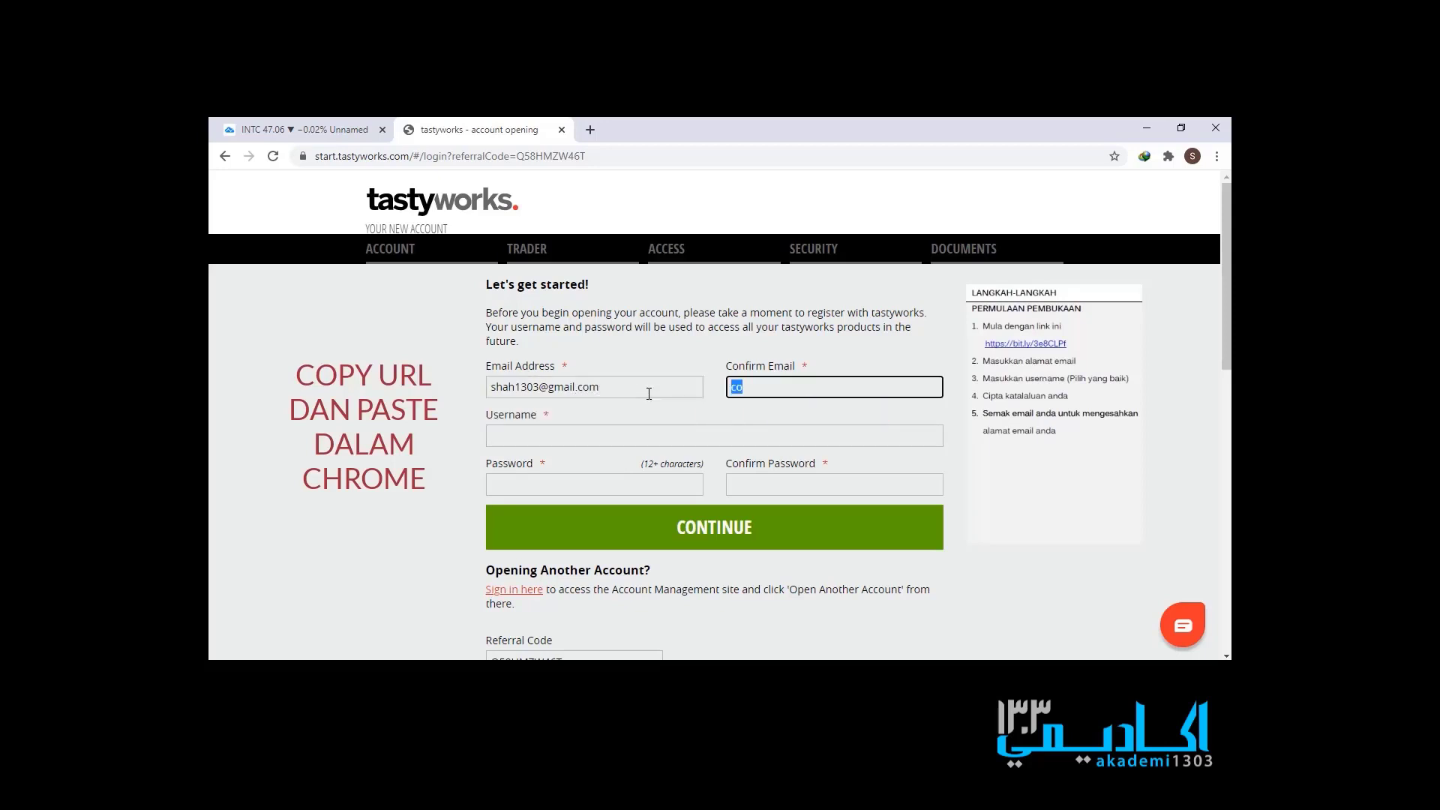
- Choose a username and enter the account password in both password fields
left_click(609, 441)
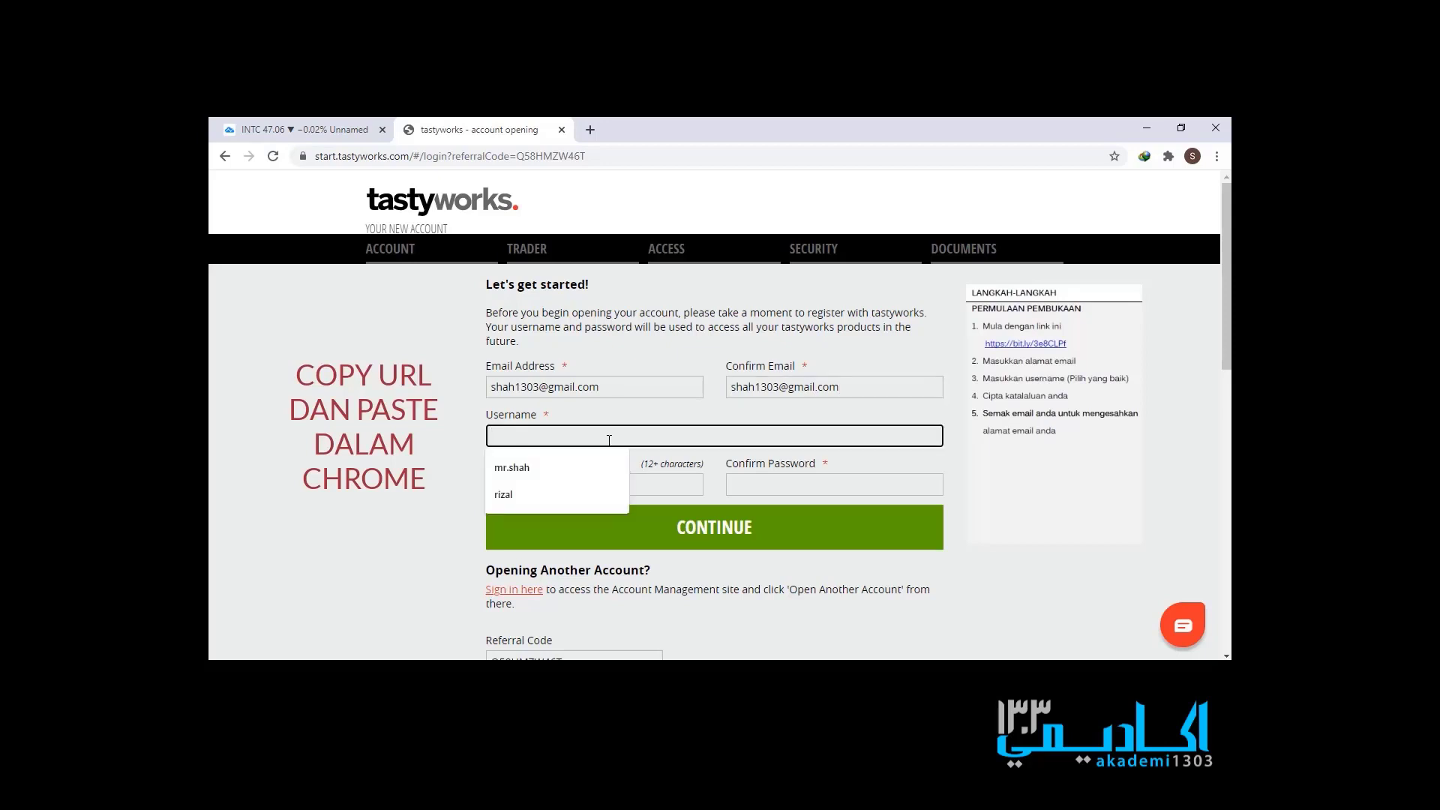
type("mr")
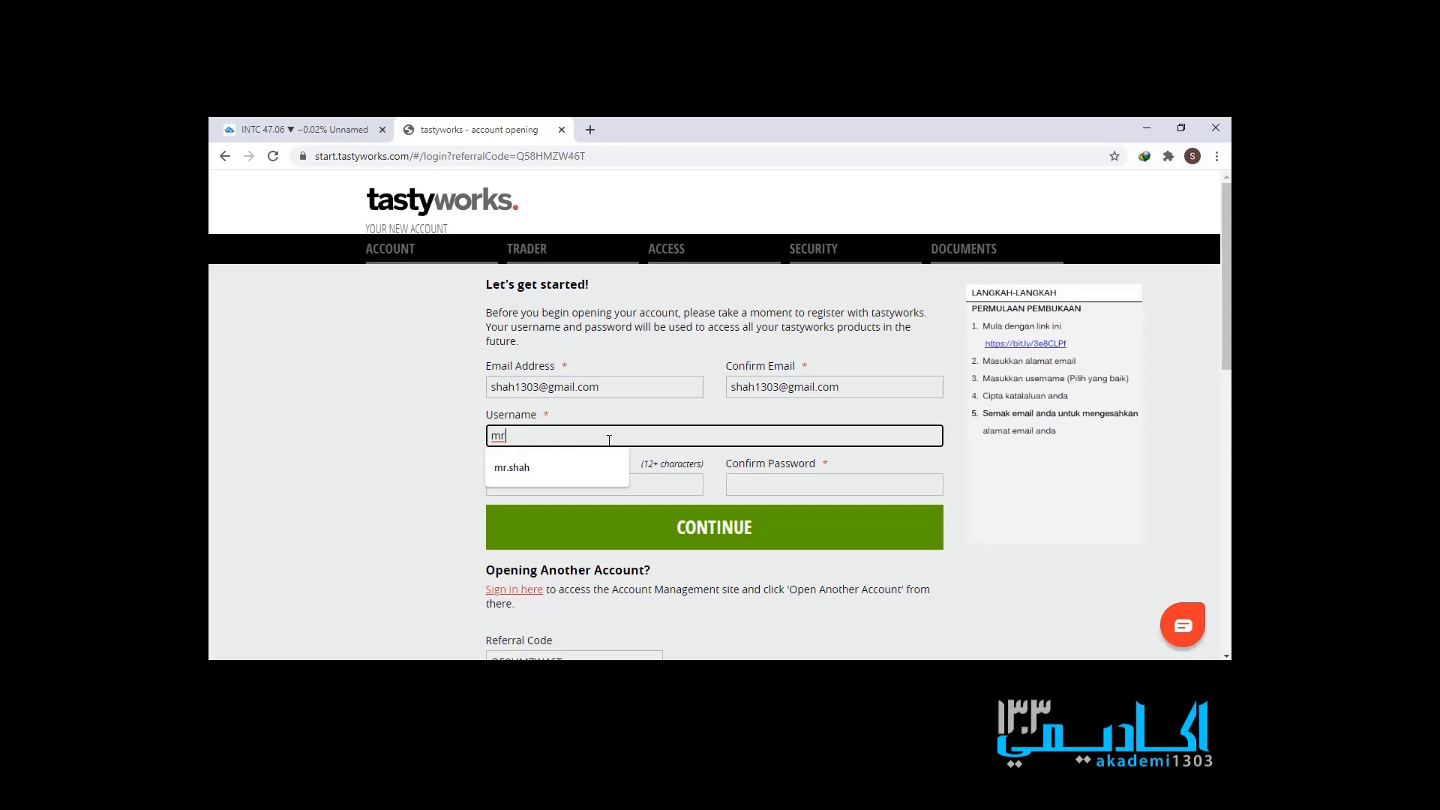
type("zero")
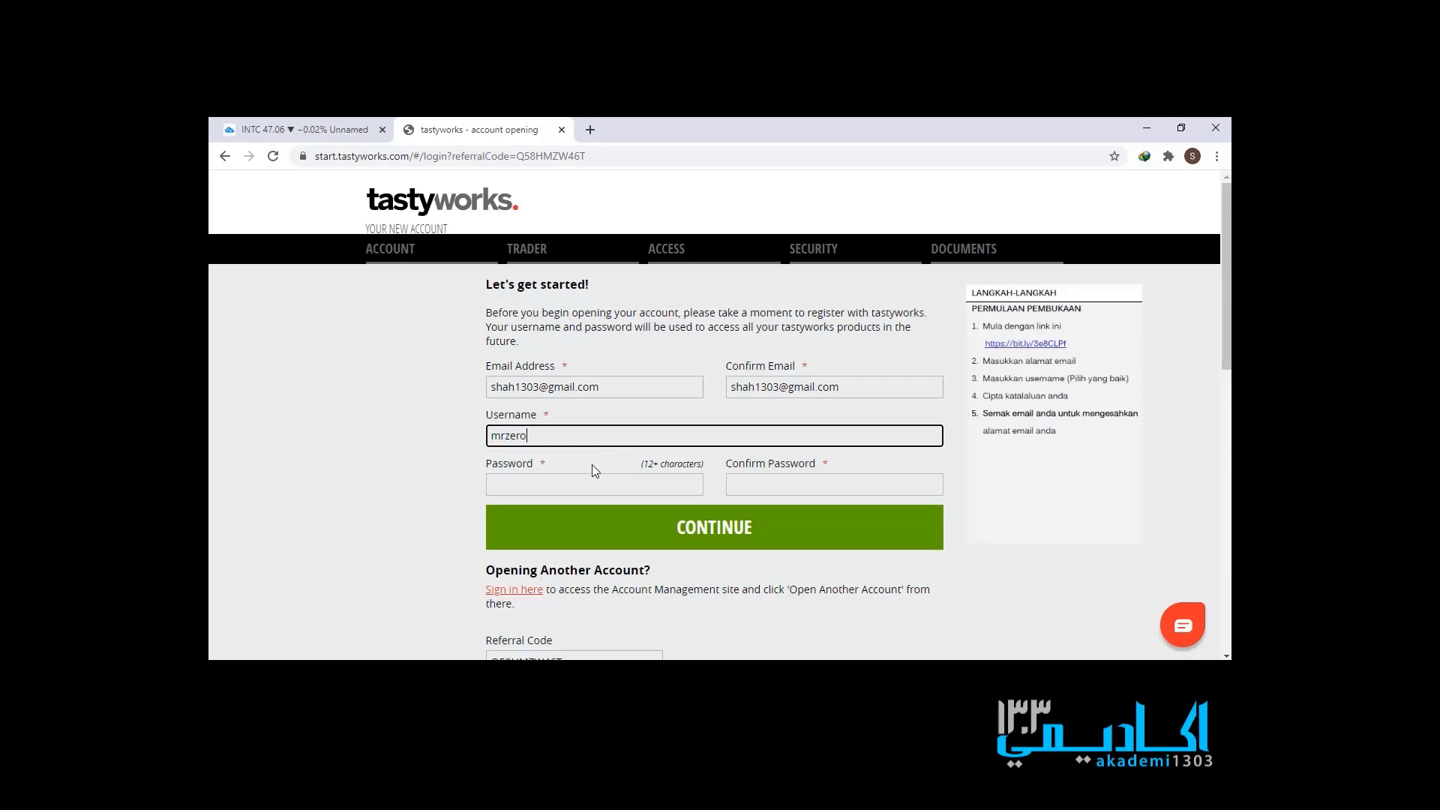
left_click(586, 478)
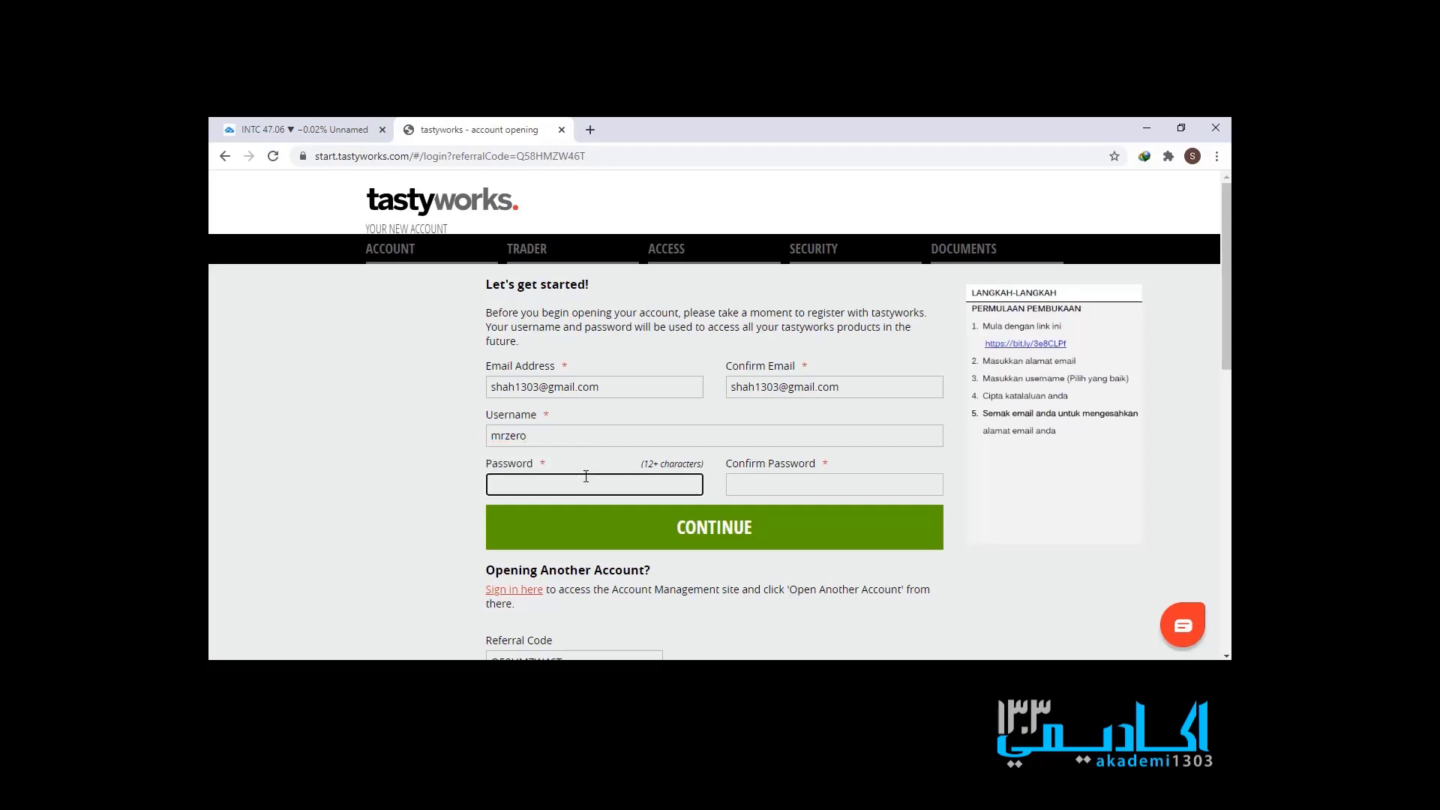
type("*************")
left_click(790, 484)
type("***********")
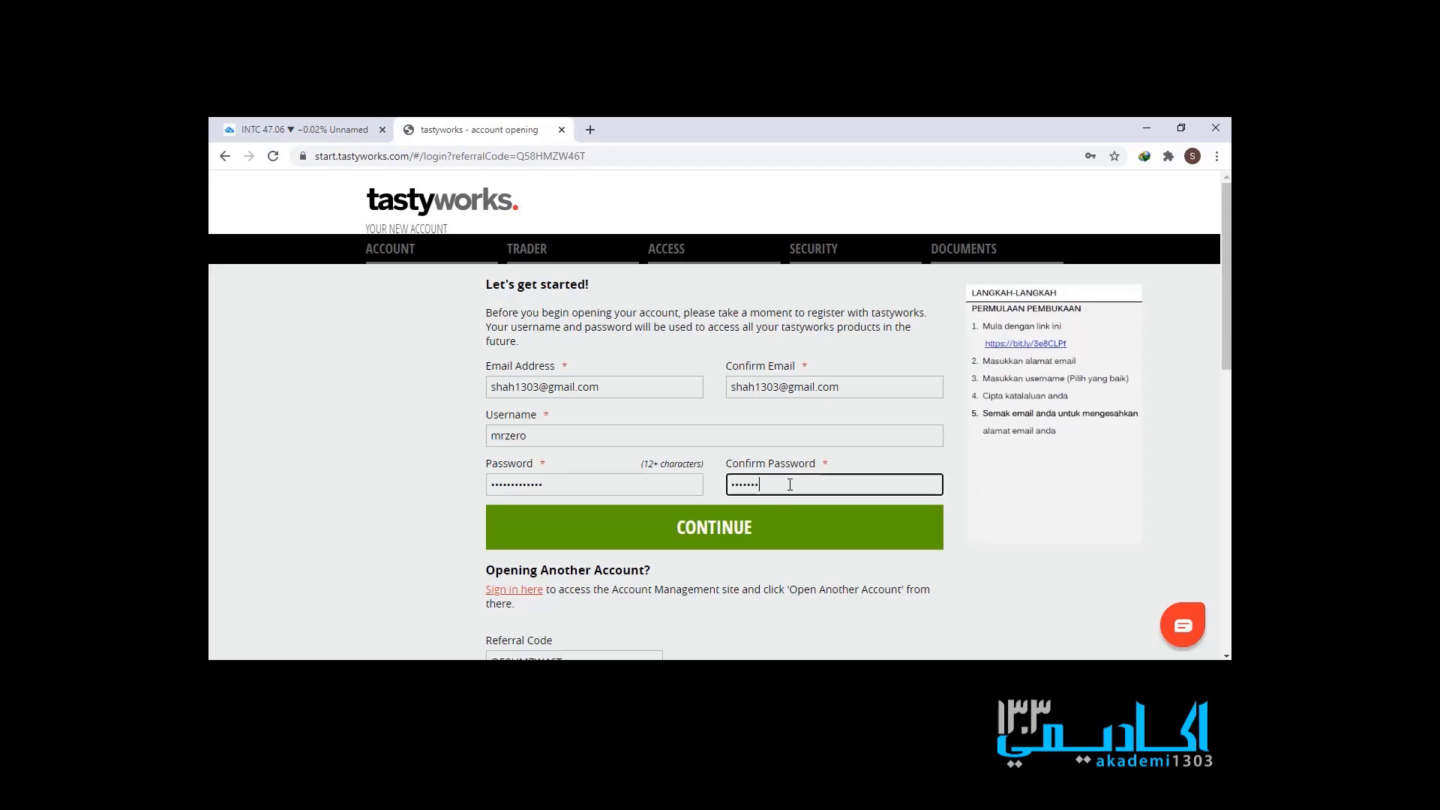
type("**")
- Submit the registration, dismiss the thank-you popup, and choose an Individual Margin account
left_click(912, 531)
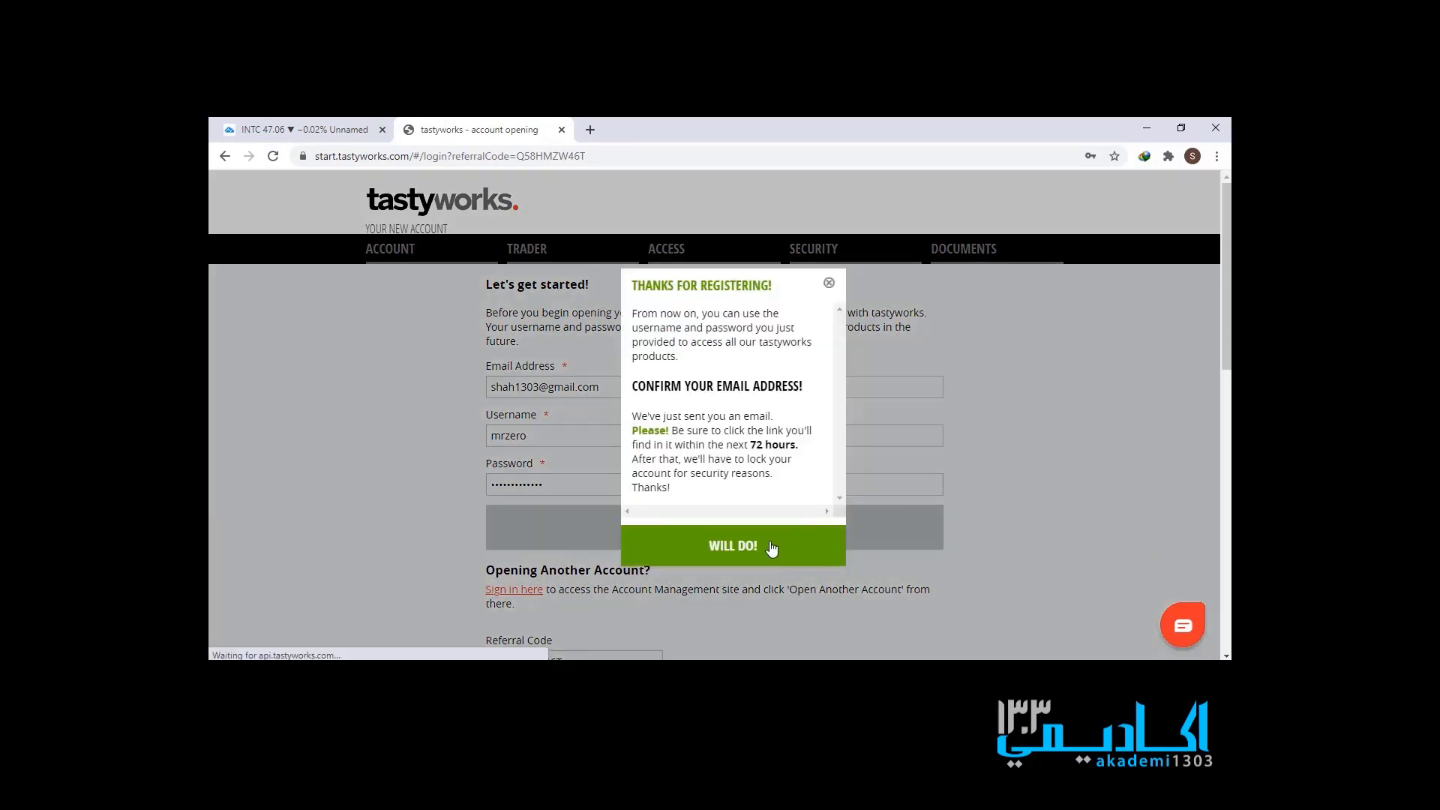
left_click(772, 549)
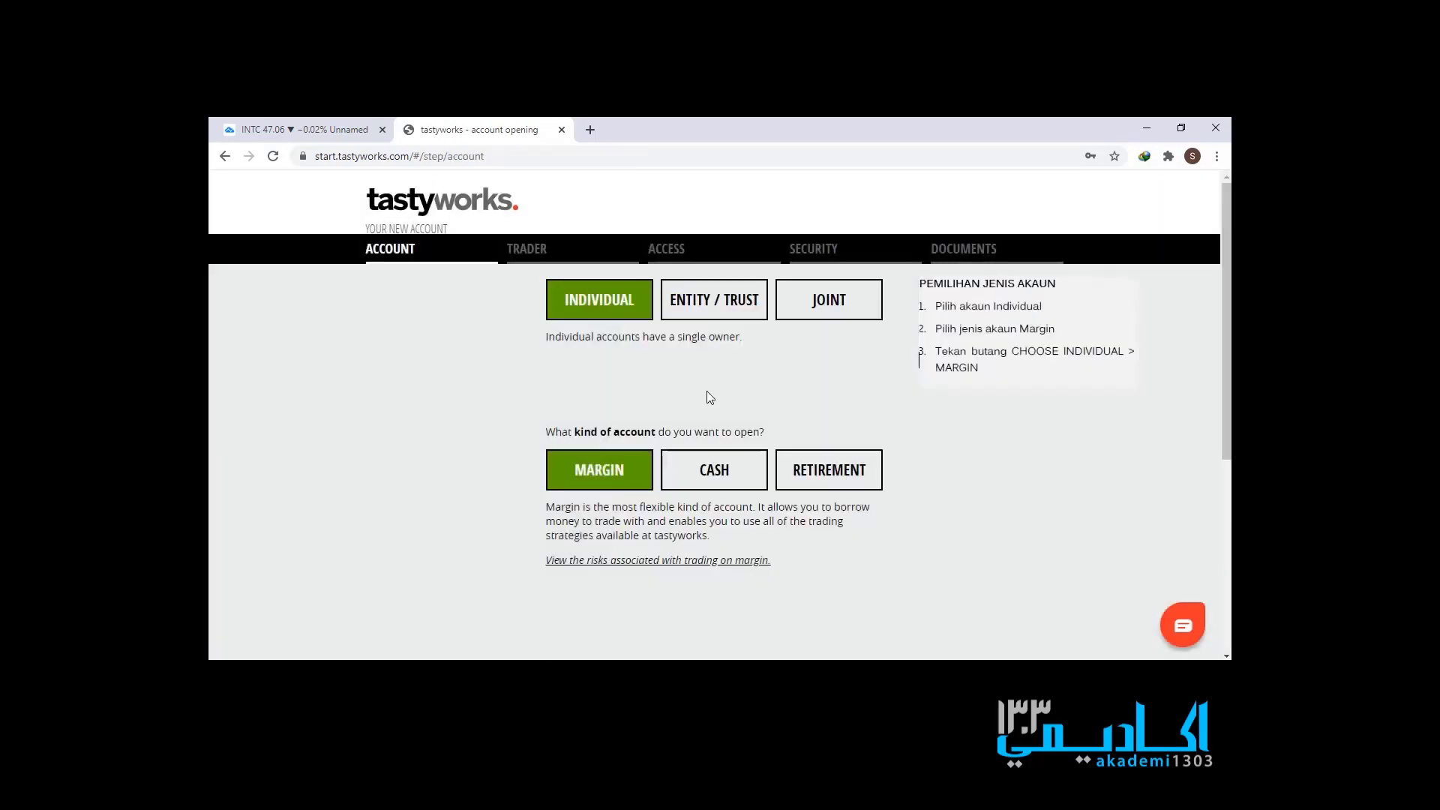
scroll(622, 450, "down", 4)
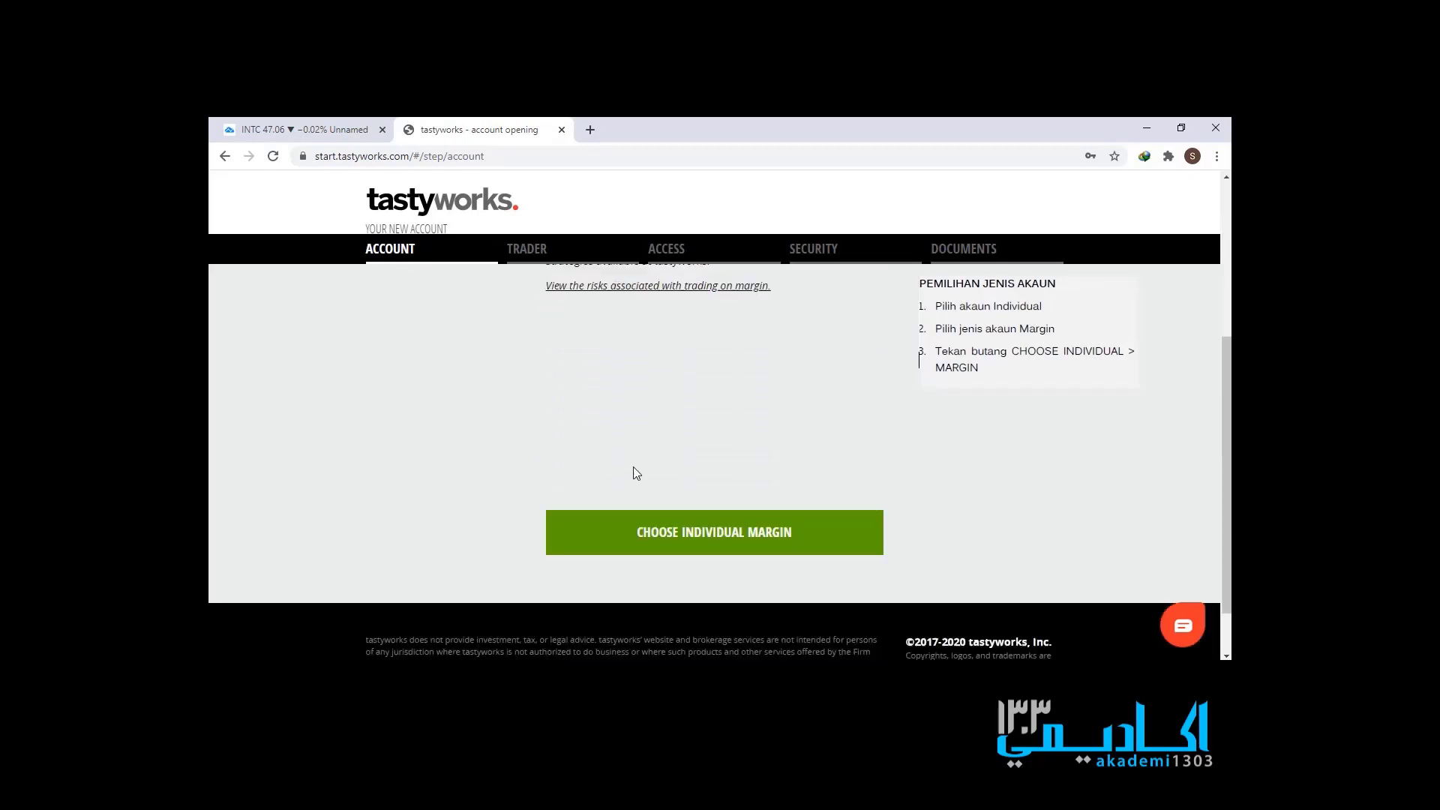
left_click(673, 519)
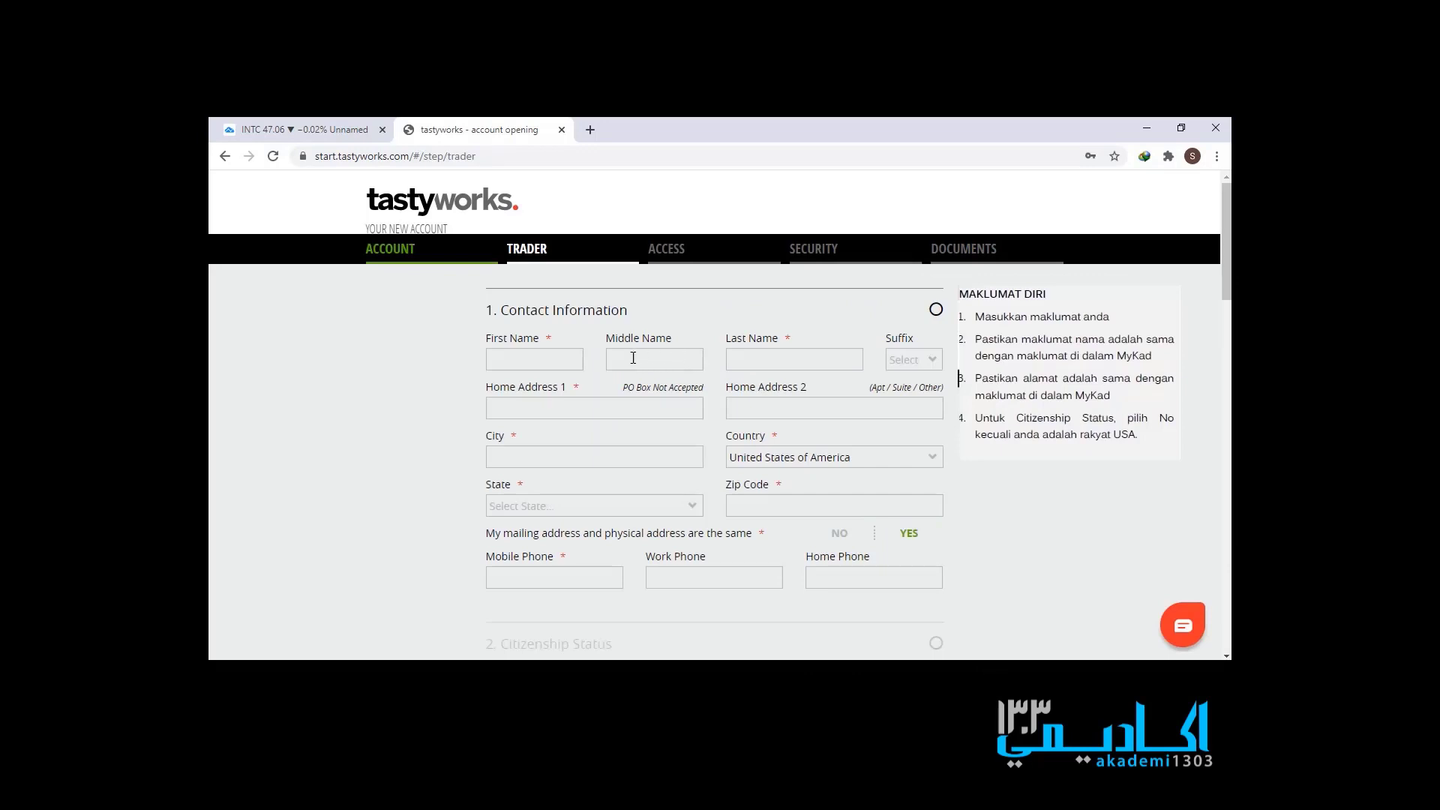
- Enter the applicant's first and last name in Contact Information
left_click(576, 361)
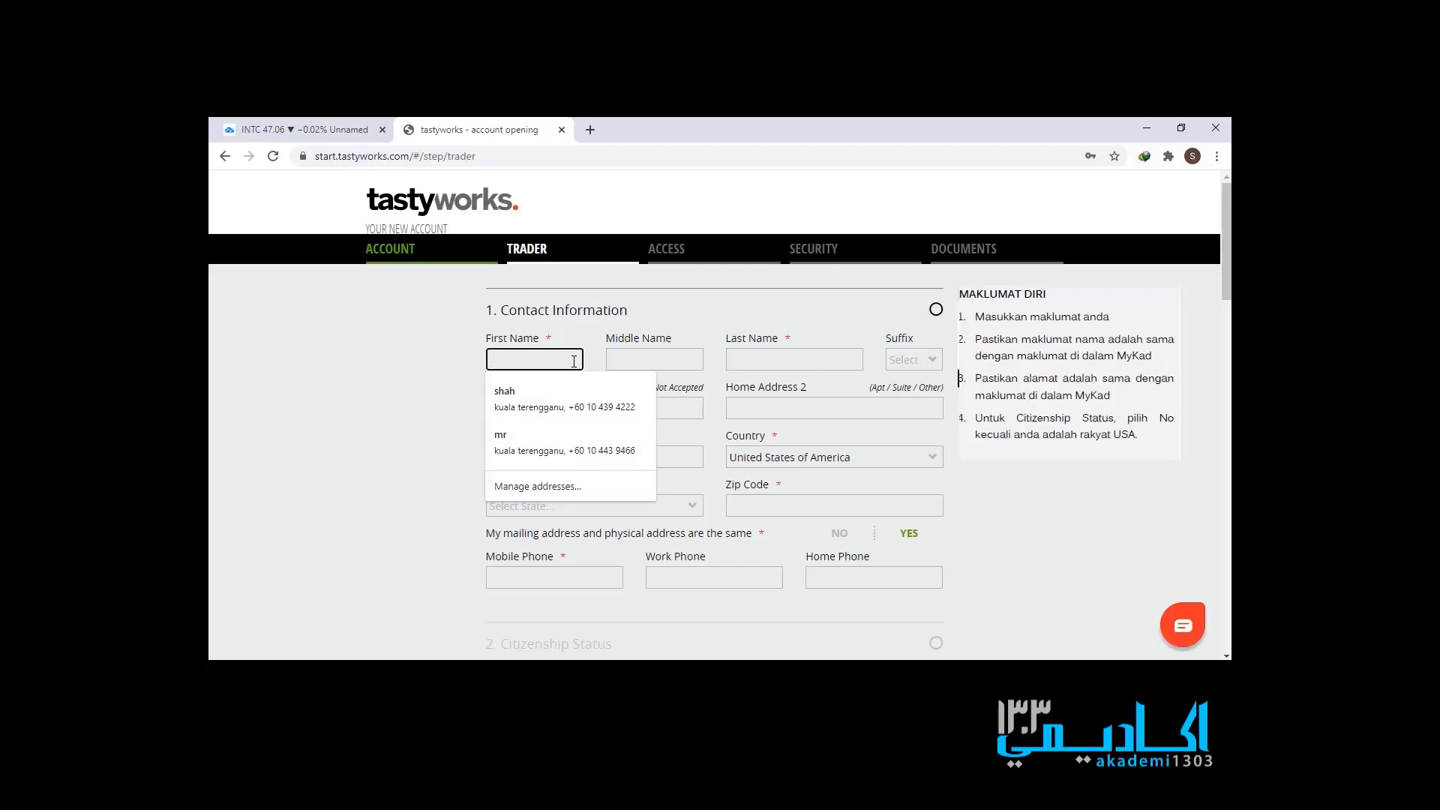
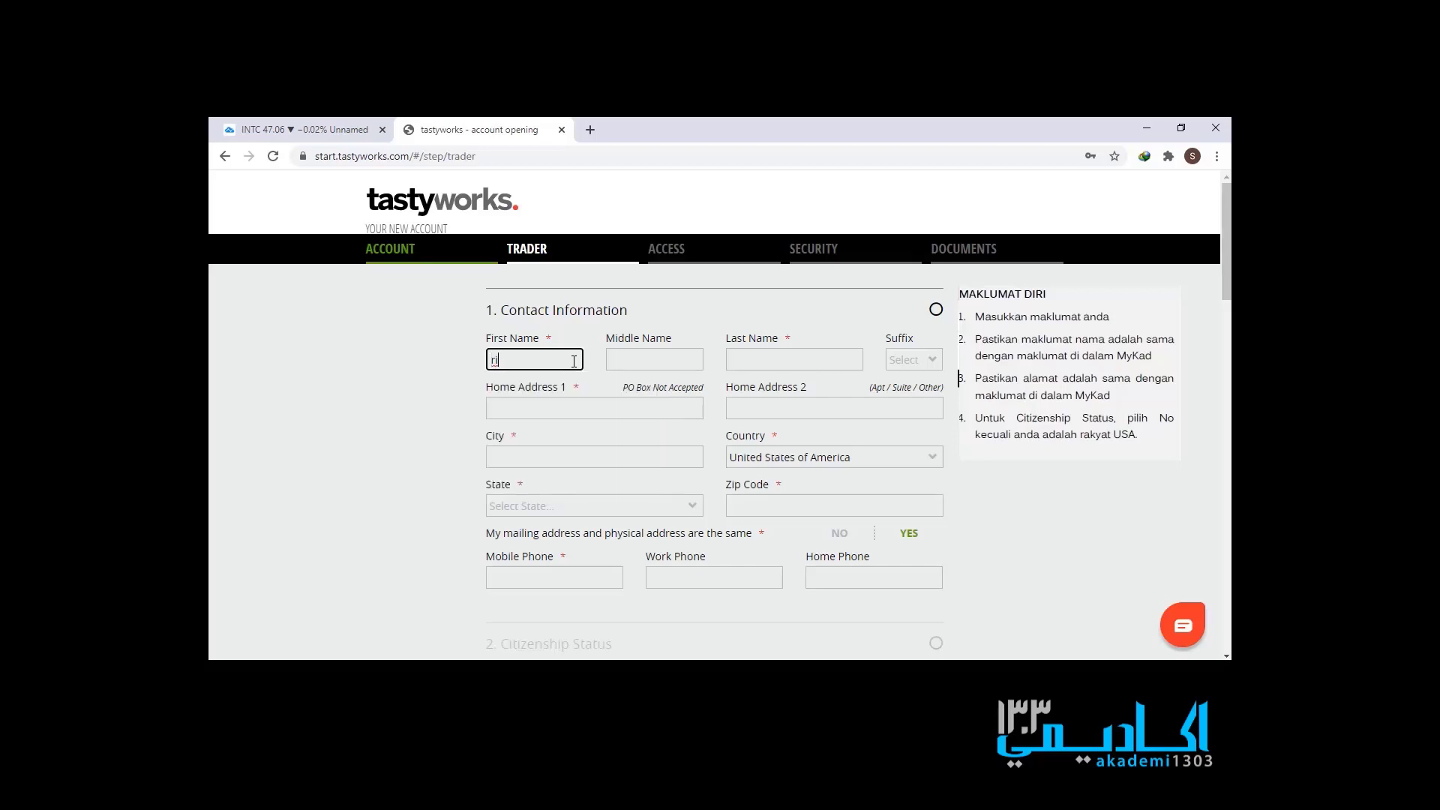
key("BackSpace")
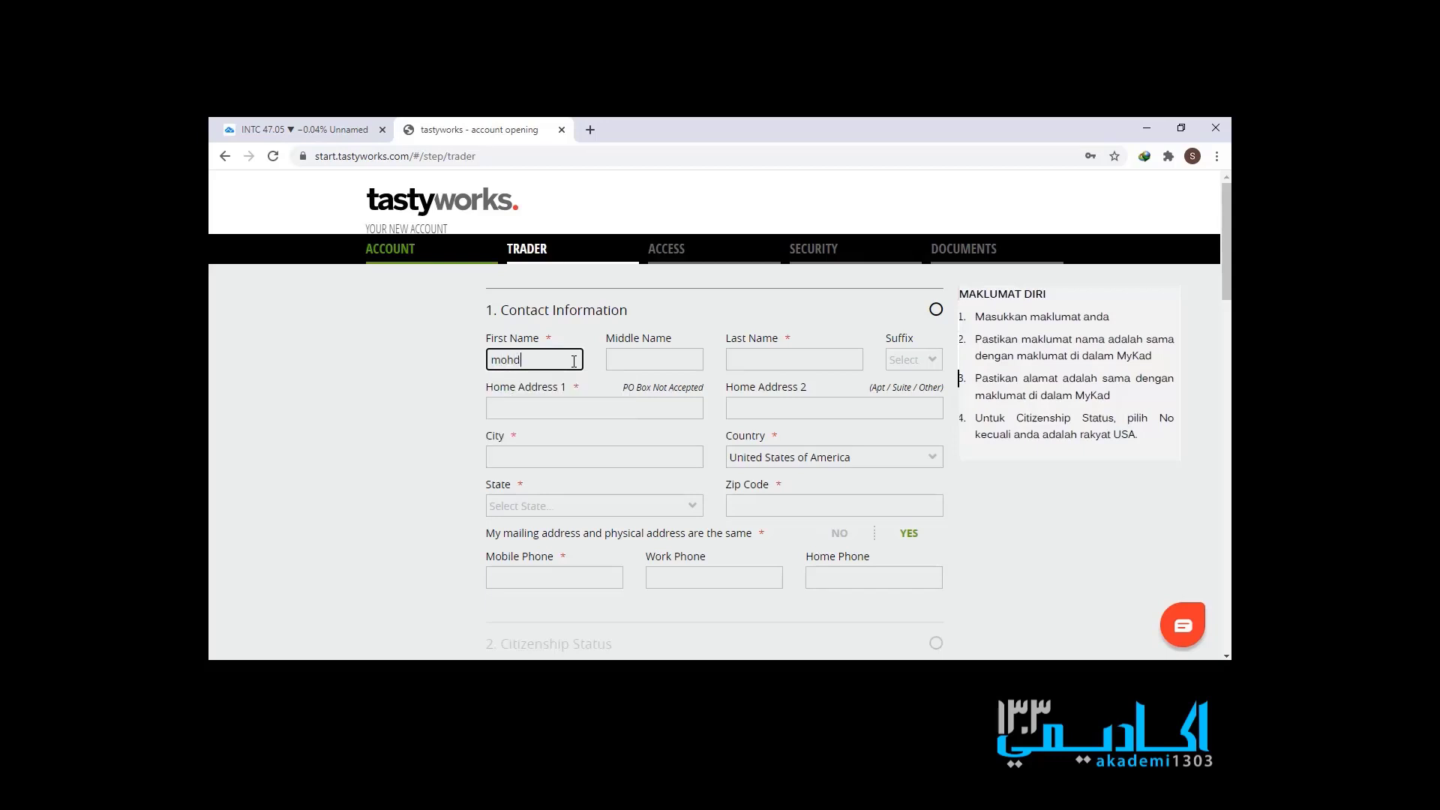
key("Tab")
key("Tab")
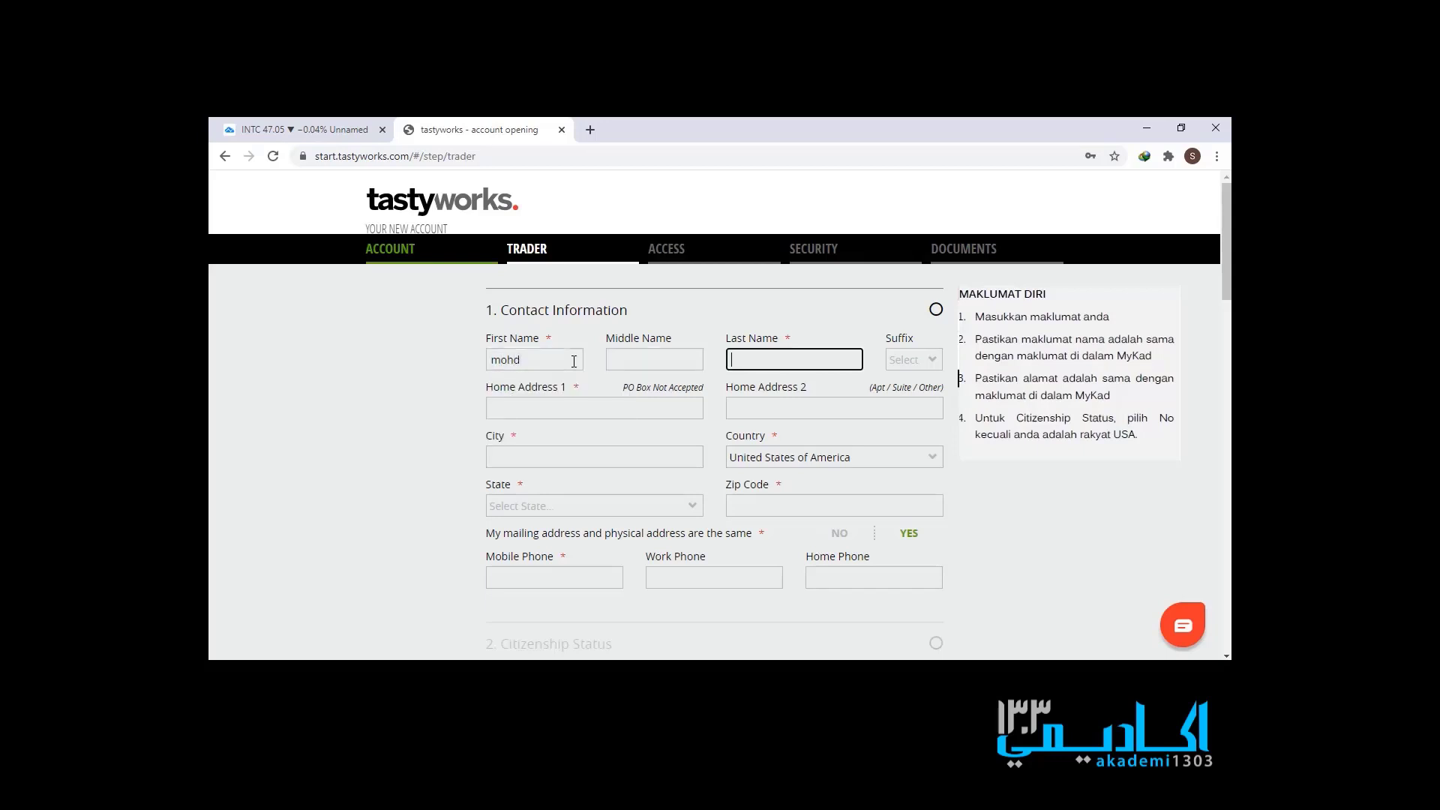
key("BackSpace")
key("BackSpace")
key("BackSpace")
key("BackSpace")
key("BackSpace")
key("BackSpace")
key("BackSpace")
key("Tab")
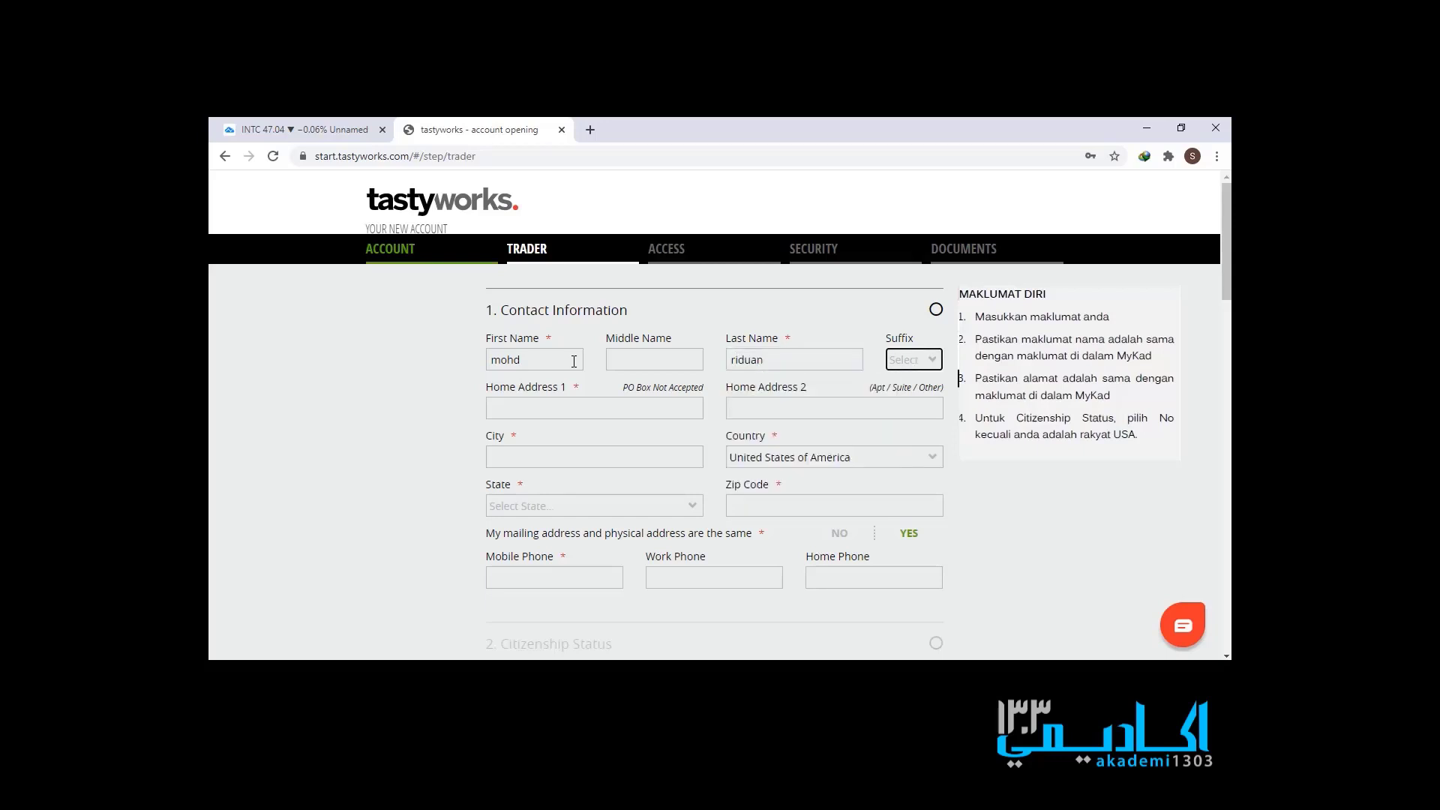
- Fill the home address from the saved address suggestion and correct the mobile number
left_click(574, 402)
type("kuala terengganu")
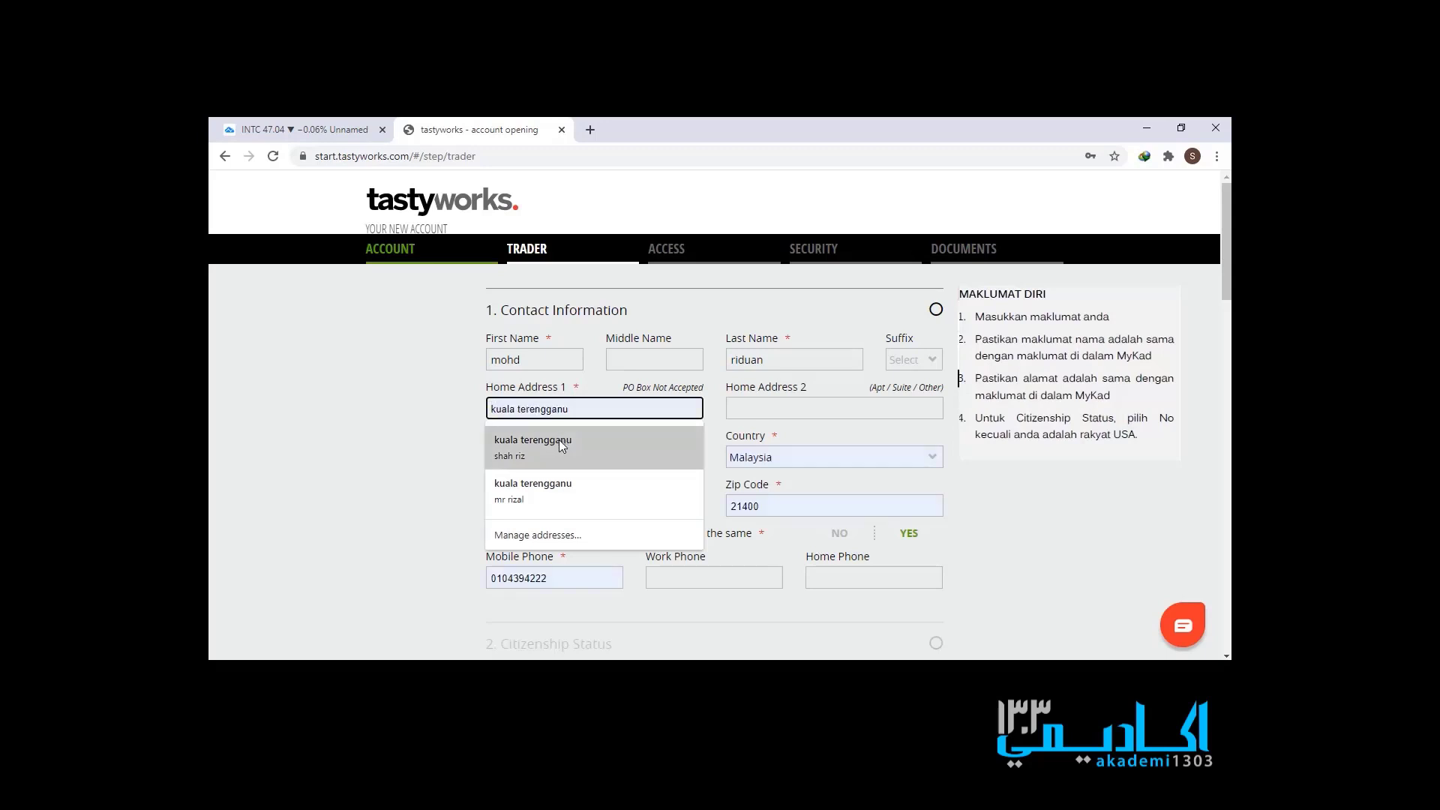
left_click(560, 439)
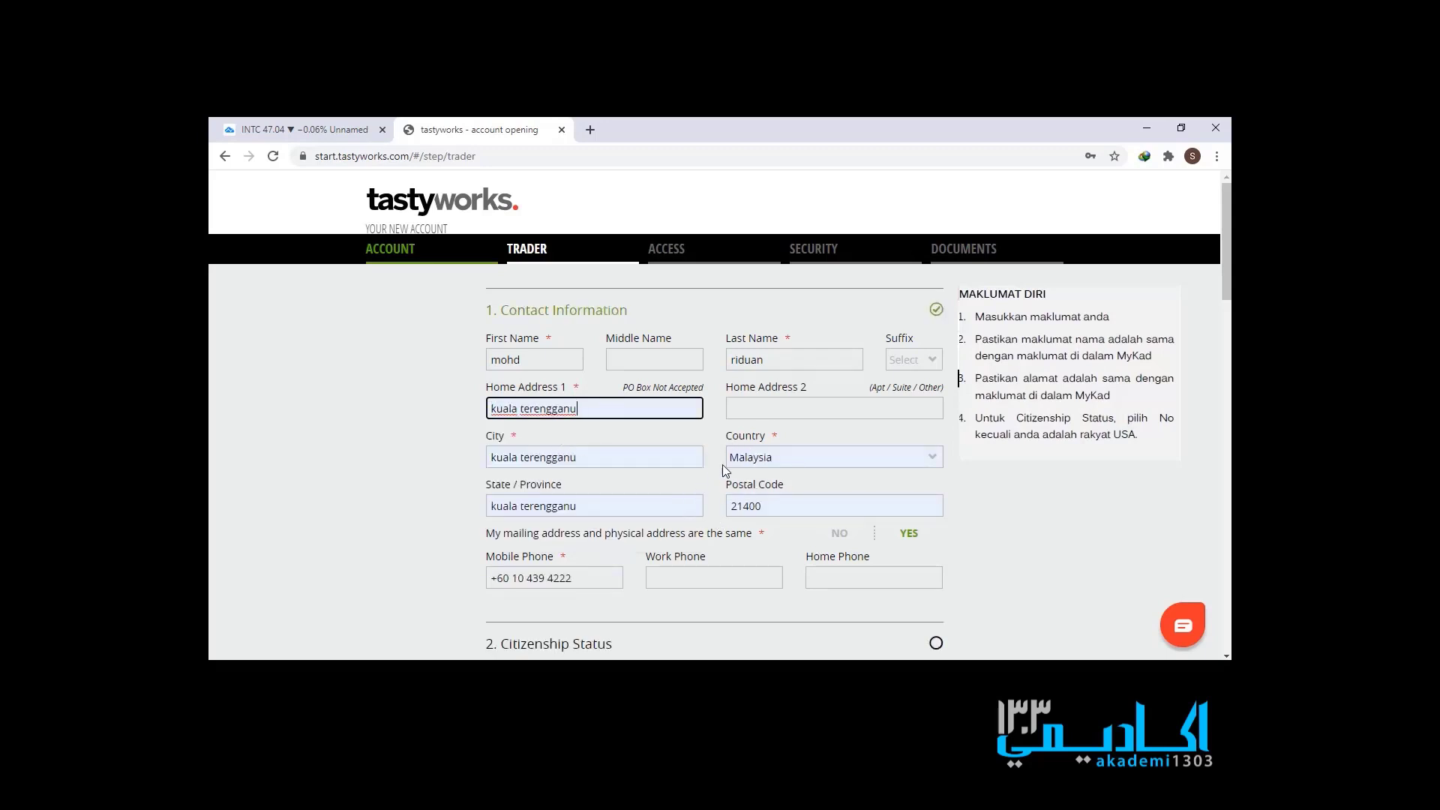
left_click(599, 574)
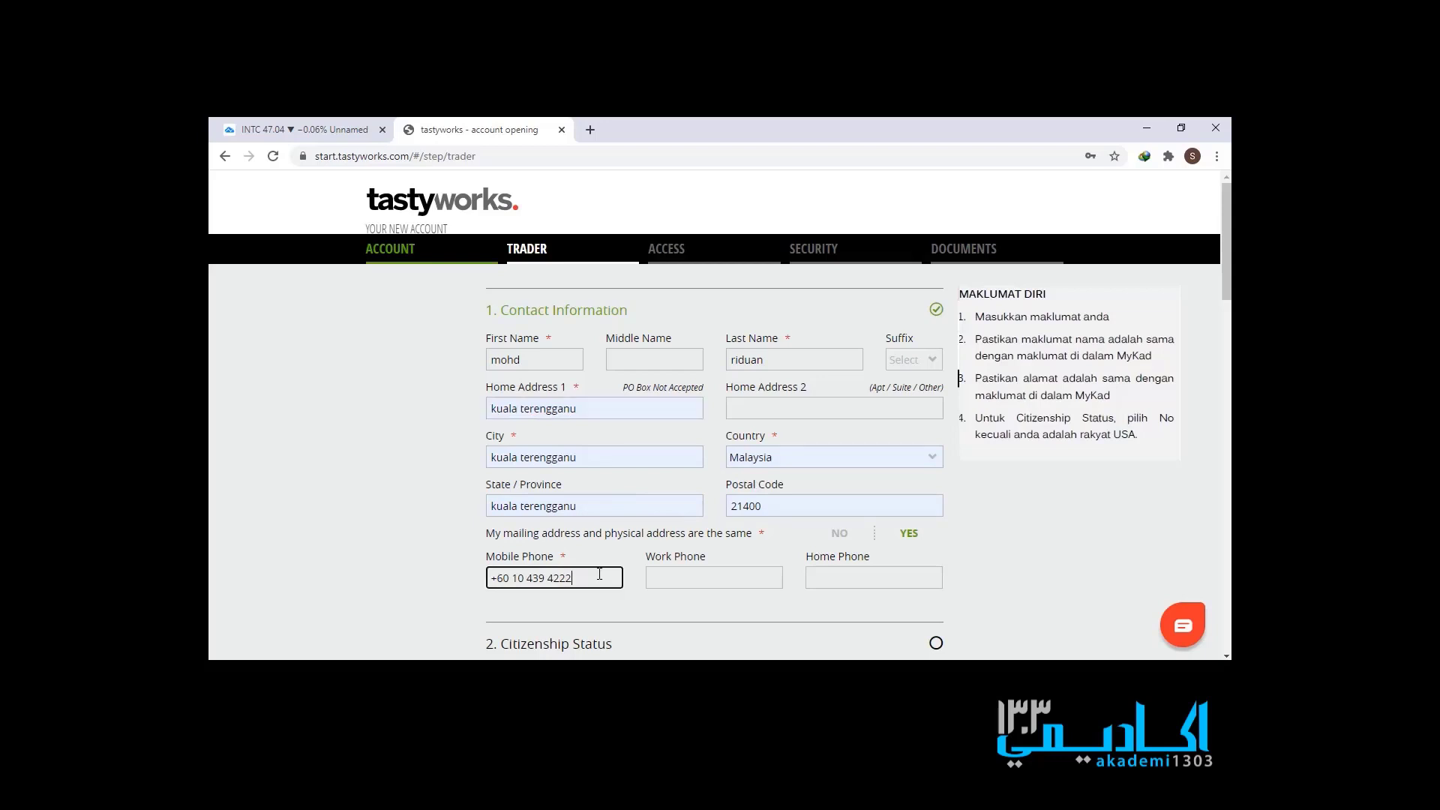
key("BackSpace")
key("BackSpace")
key("BackSpace")
key("BackSpace")
key("BackSpace")
key("BackSpace")
key("BackSpace")
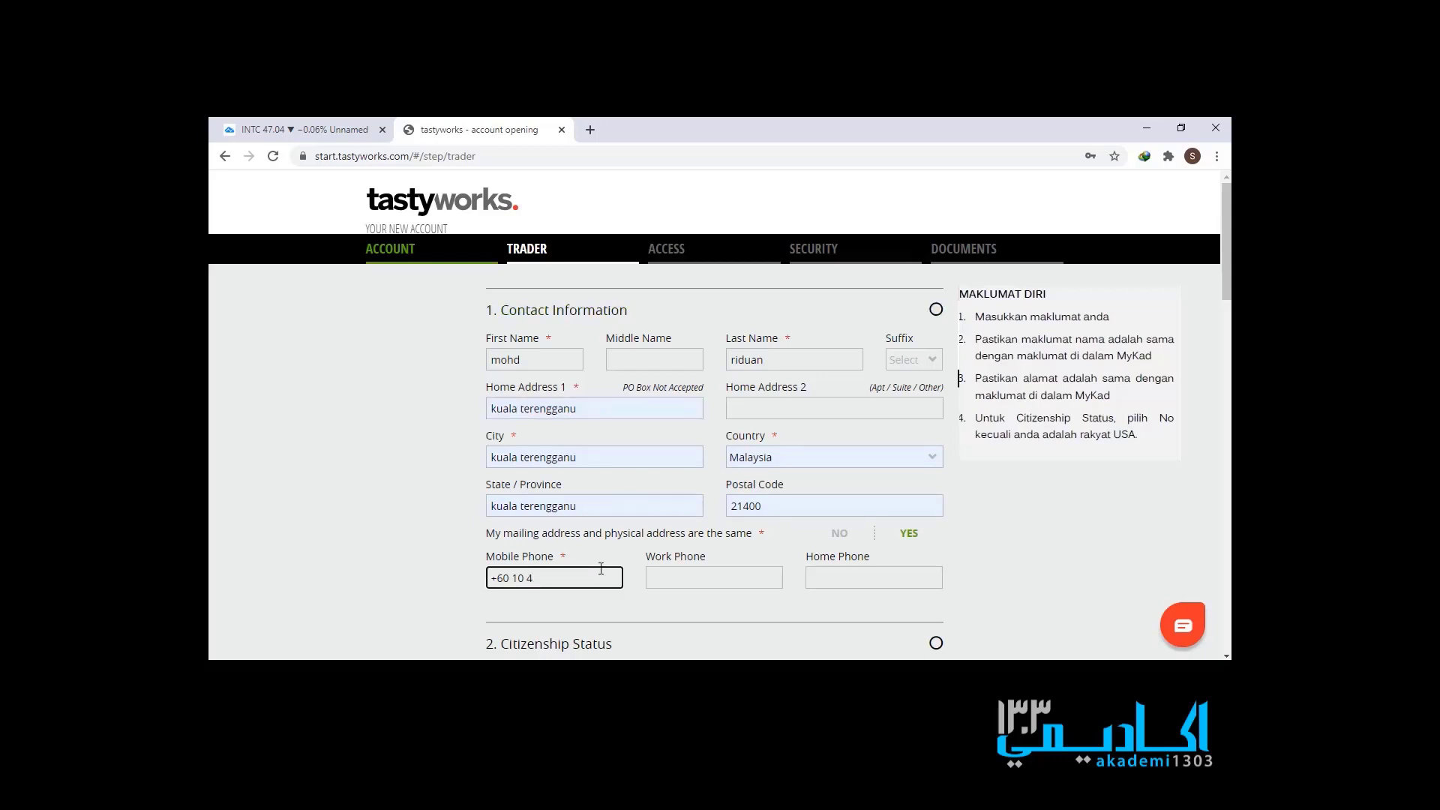
type("42 1111")
left_click(989, 524)
- Answer No to US citizenship and set Country of Citizenship to Malaysia
scroll(993, 520, "down", 1)
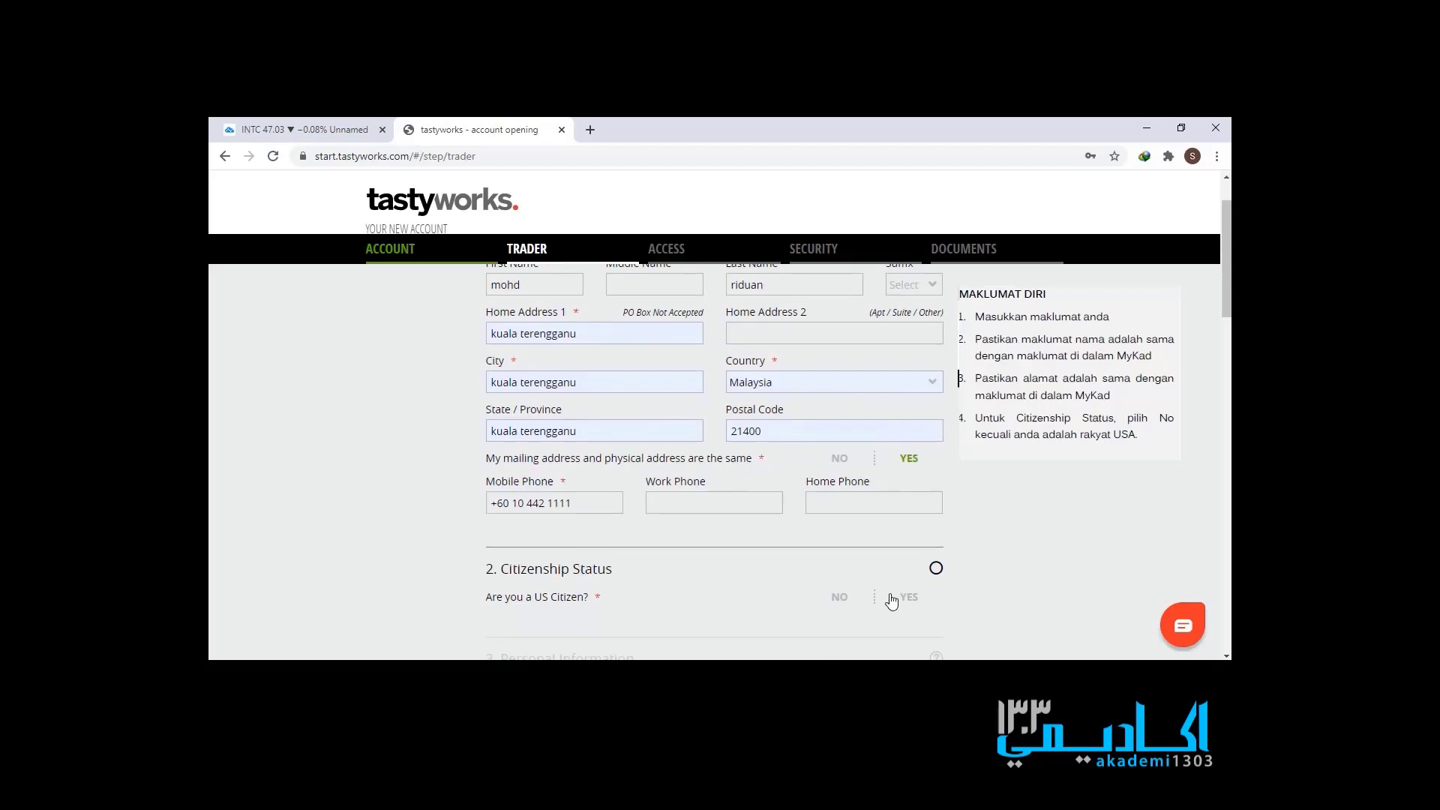
left_click(840, 605)
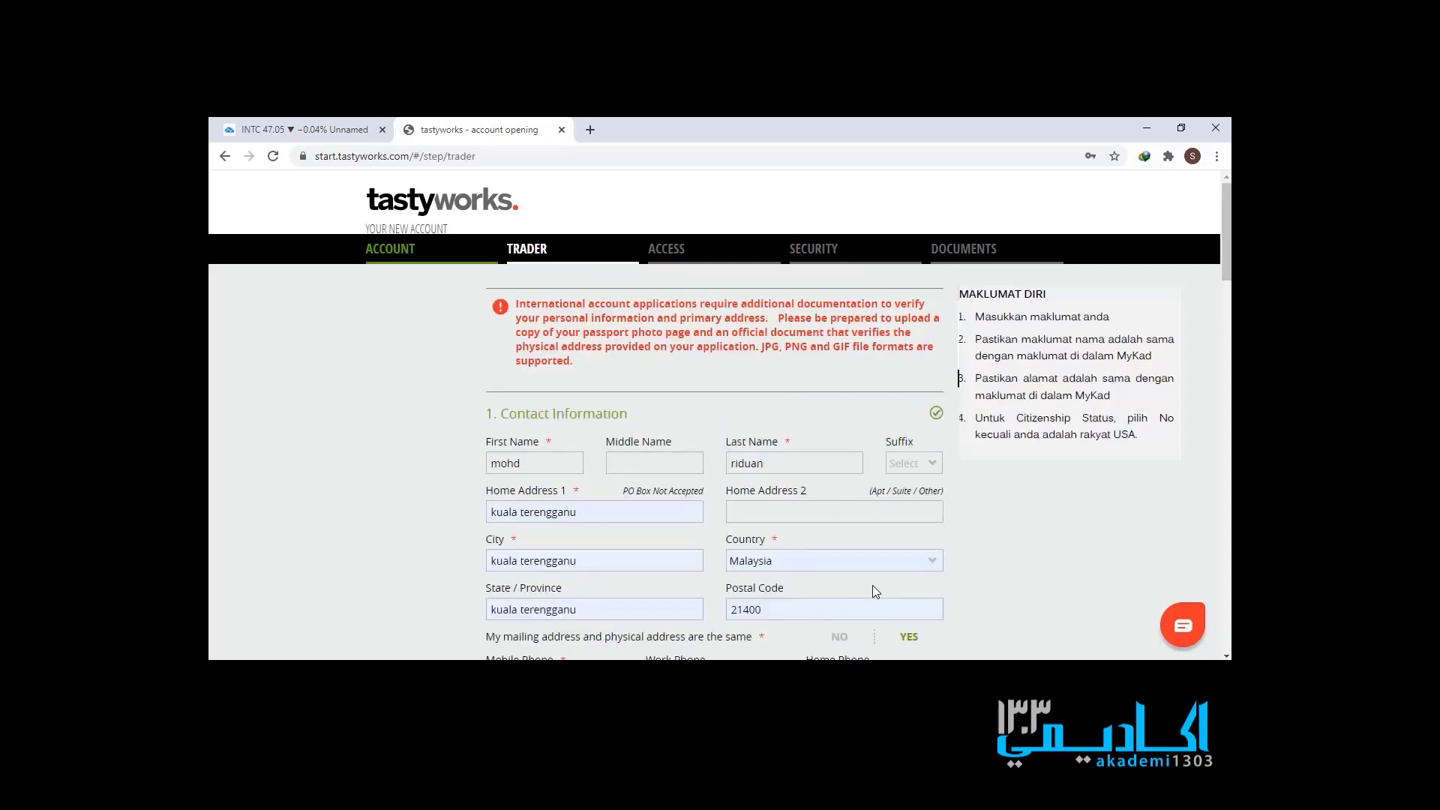
scroll(871, 585, "down", 1)
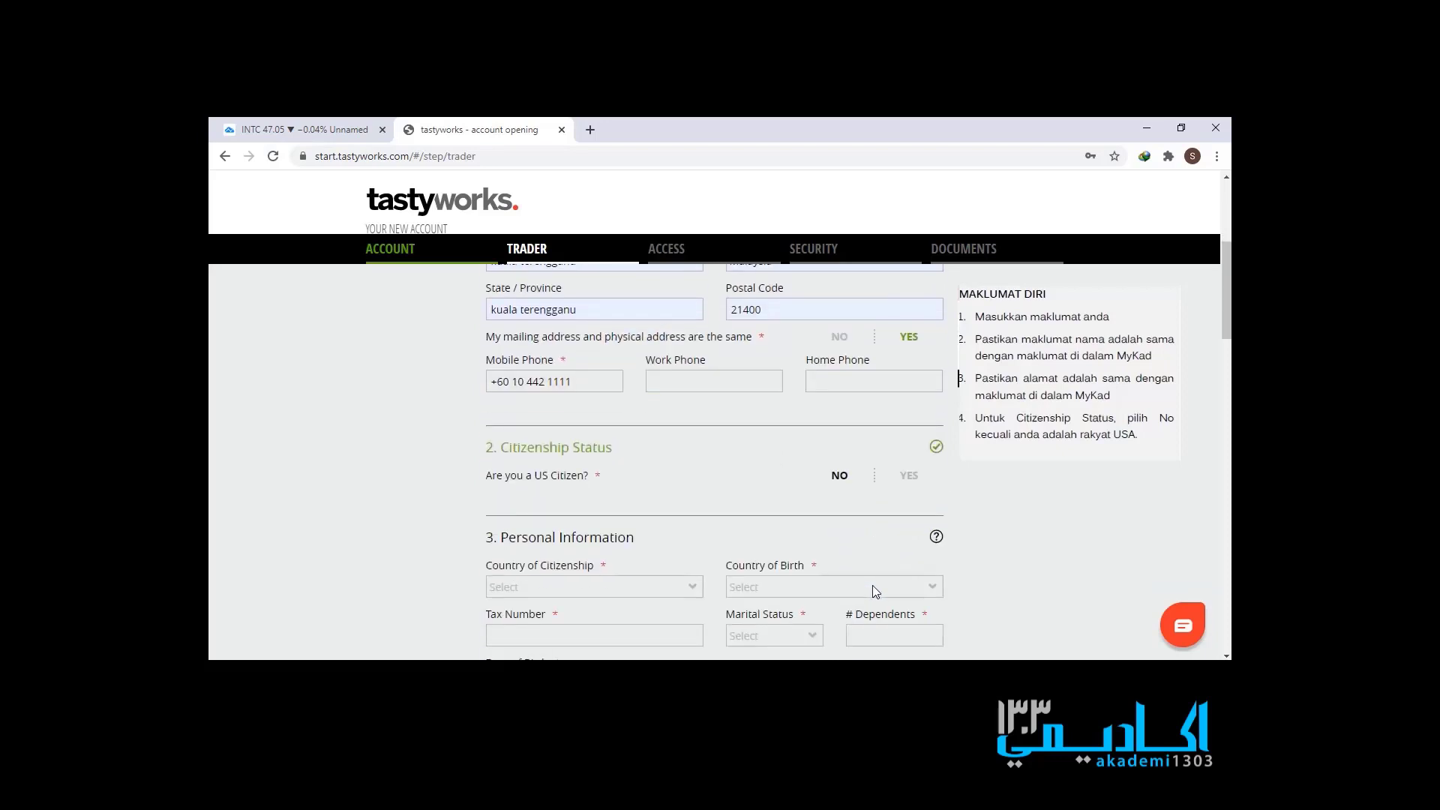
scroll(870, 578, "down", 2)
left_click(632, 437)
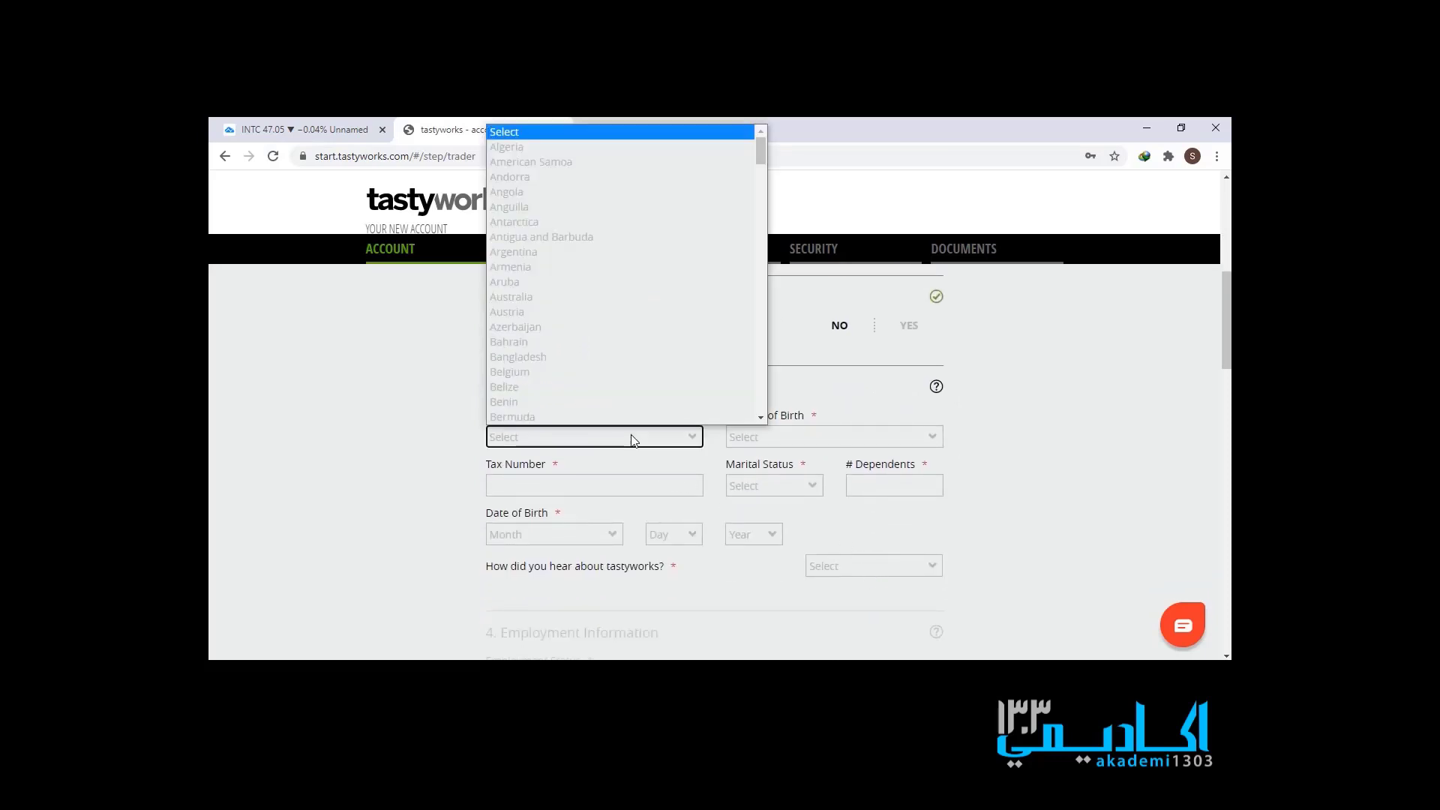
key("m")
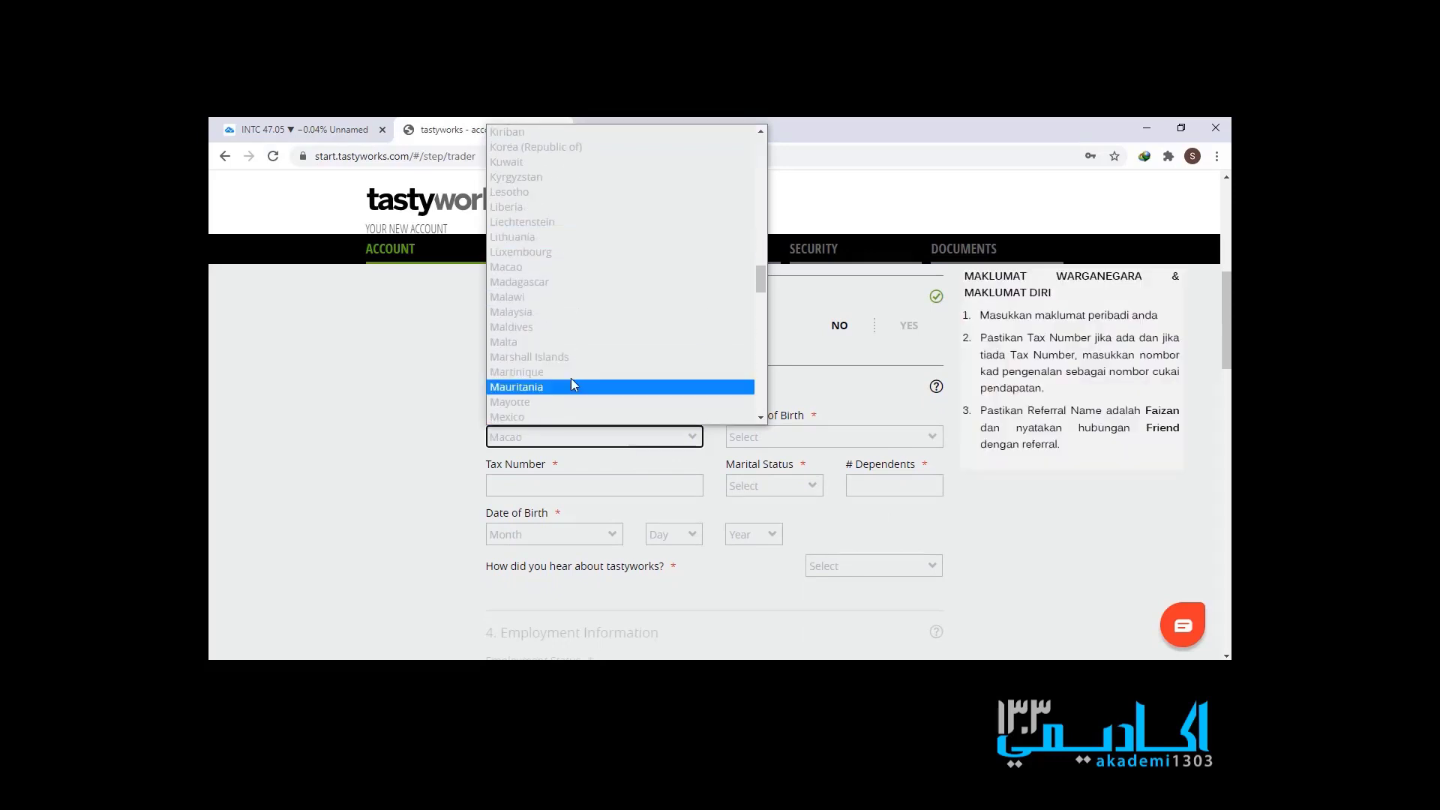
left_click(550, 312)
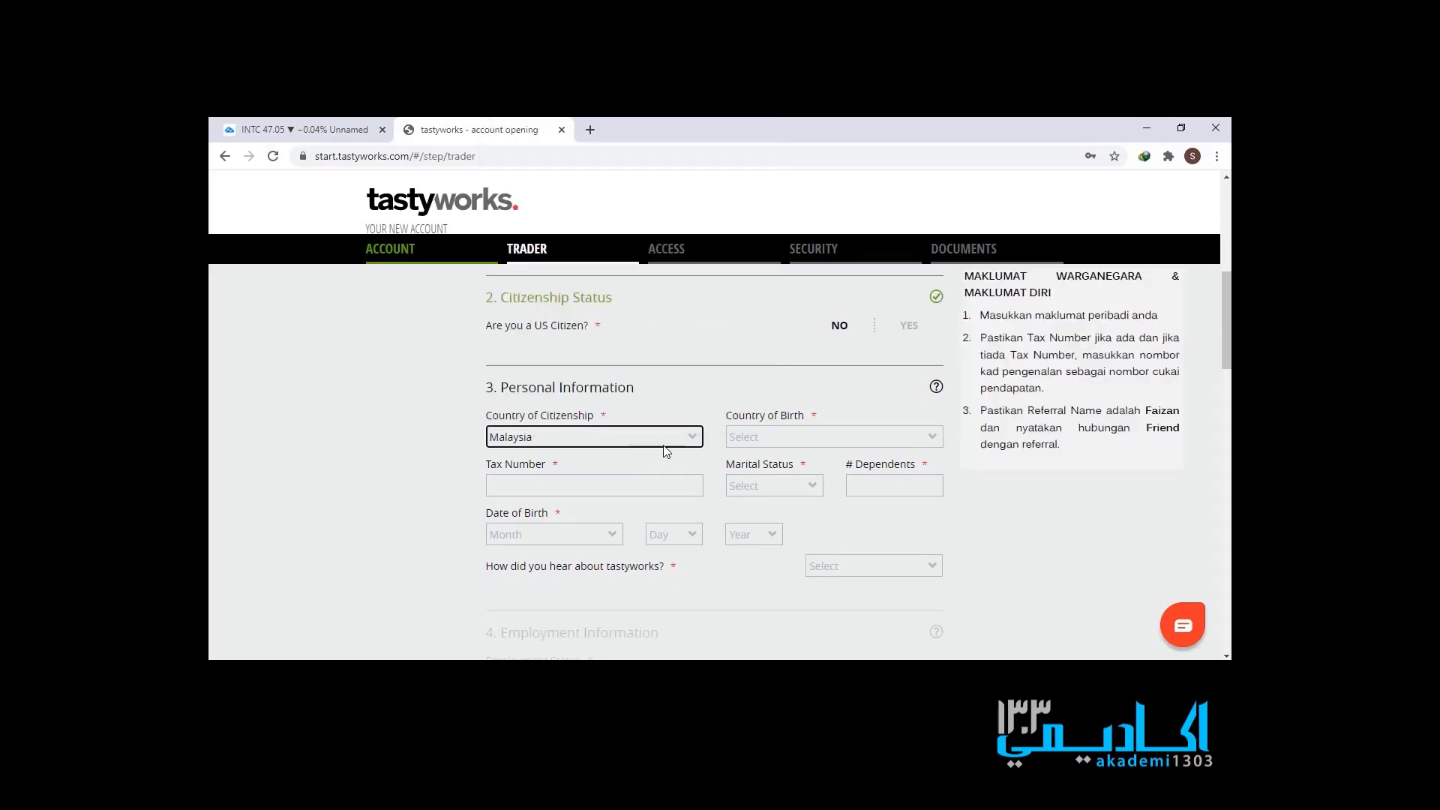
- Set Country of Birth to Malaysia
left_click(759, 440)
key("m")
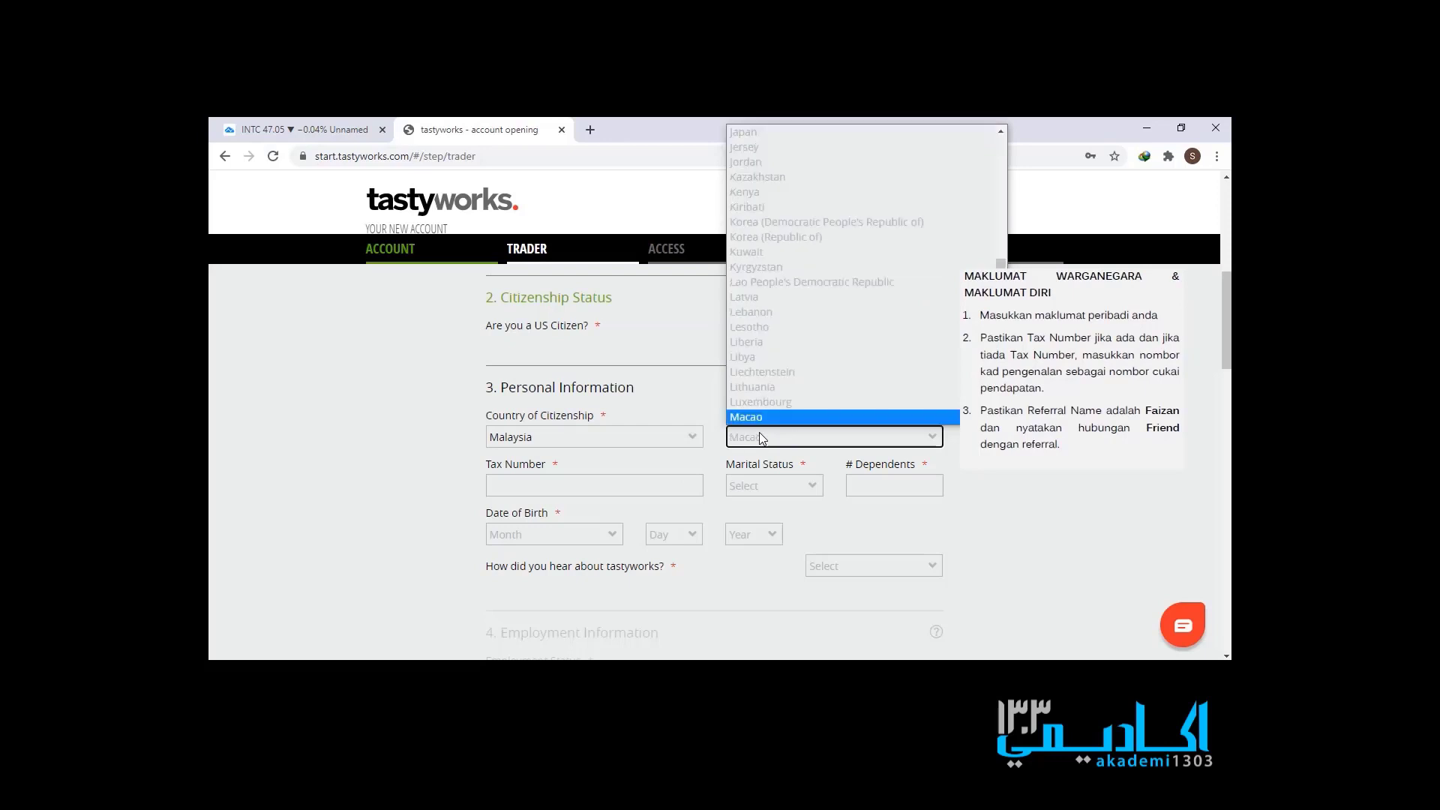
scroll(773, 375, "down", 1)
scroll(772, 375, "down", 3)
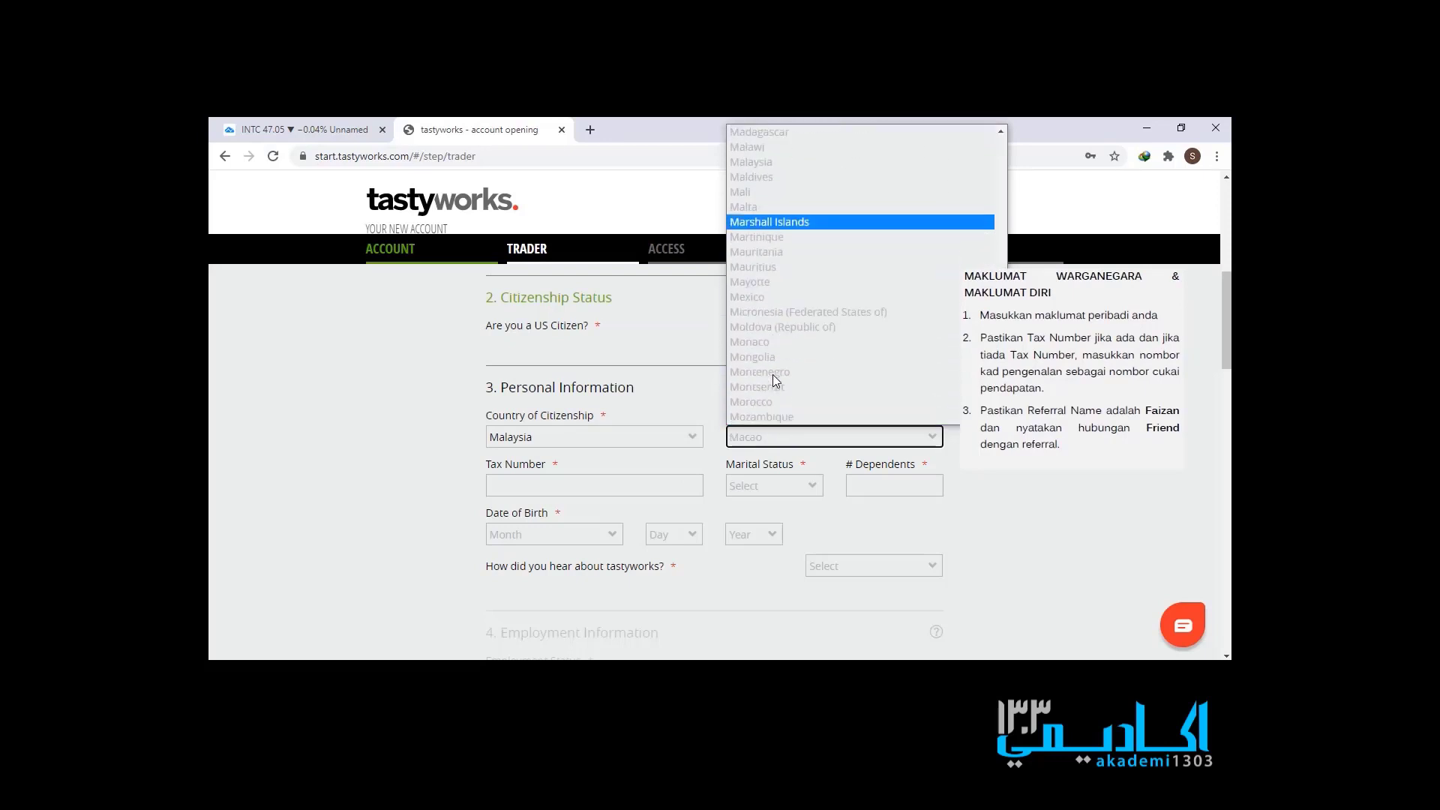
left_click(785, 167)
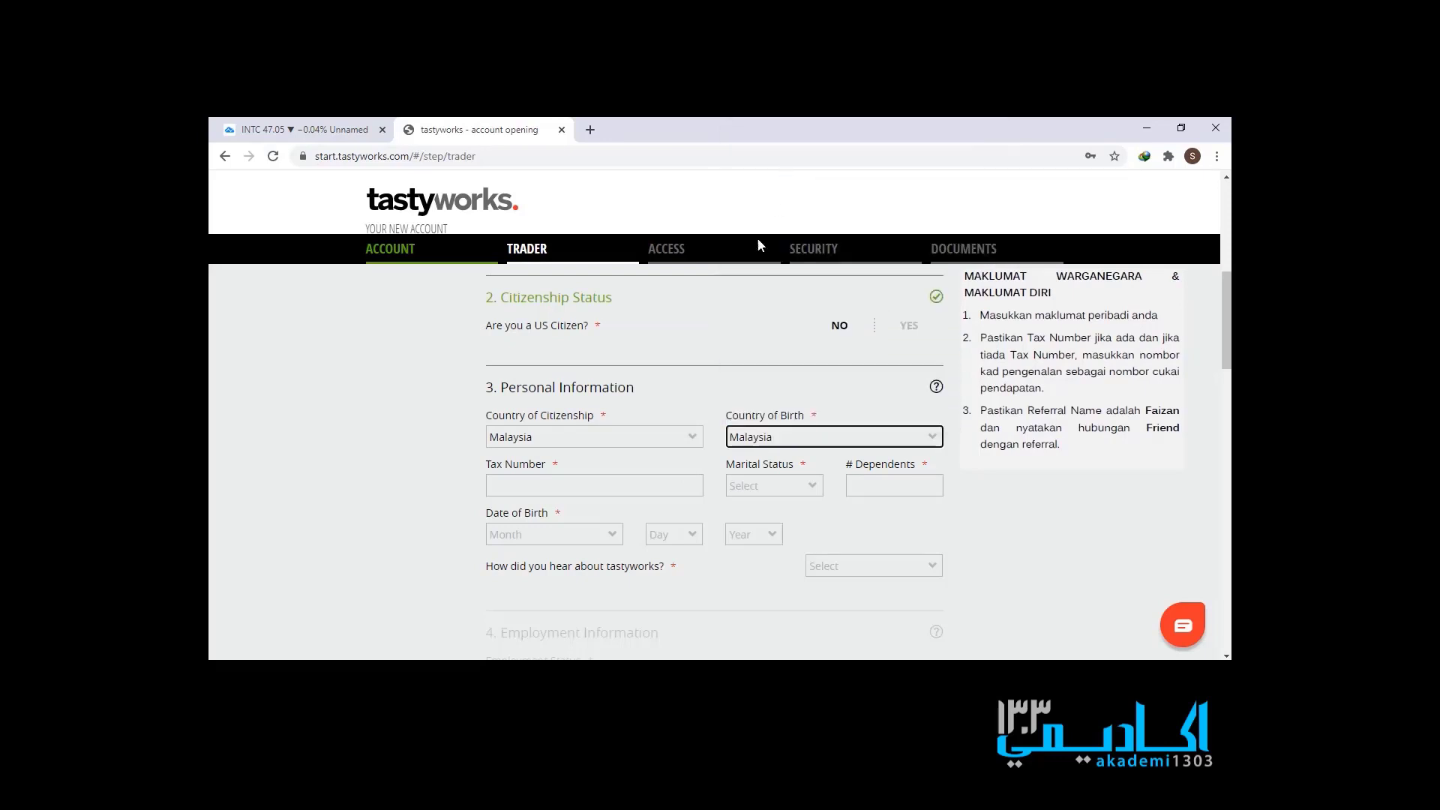
left_click(673, 487)
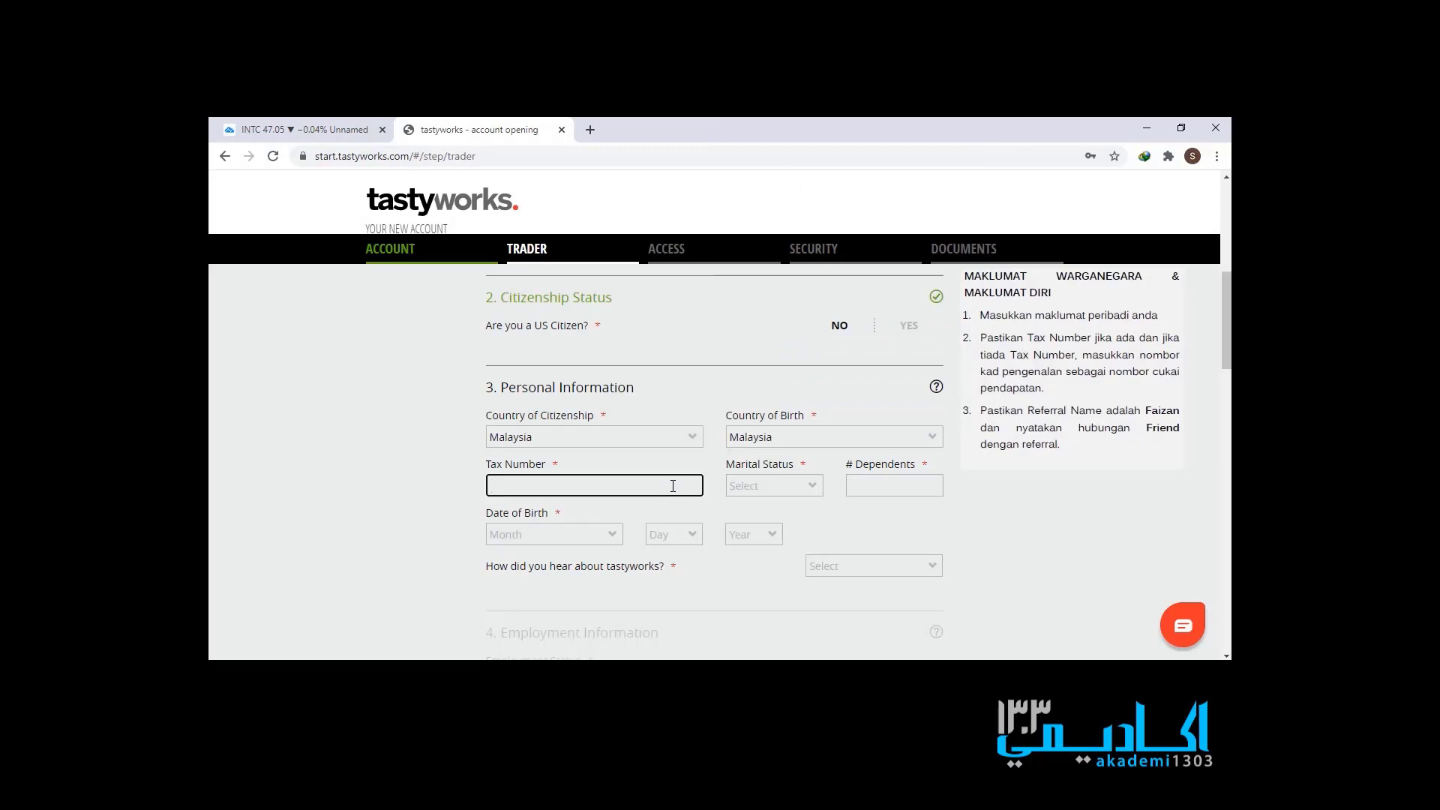
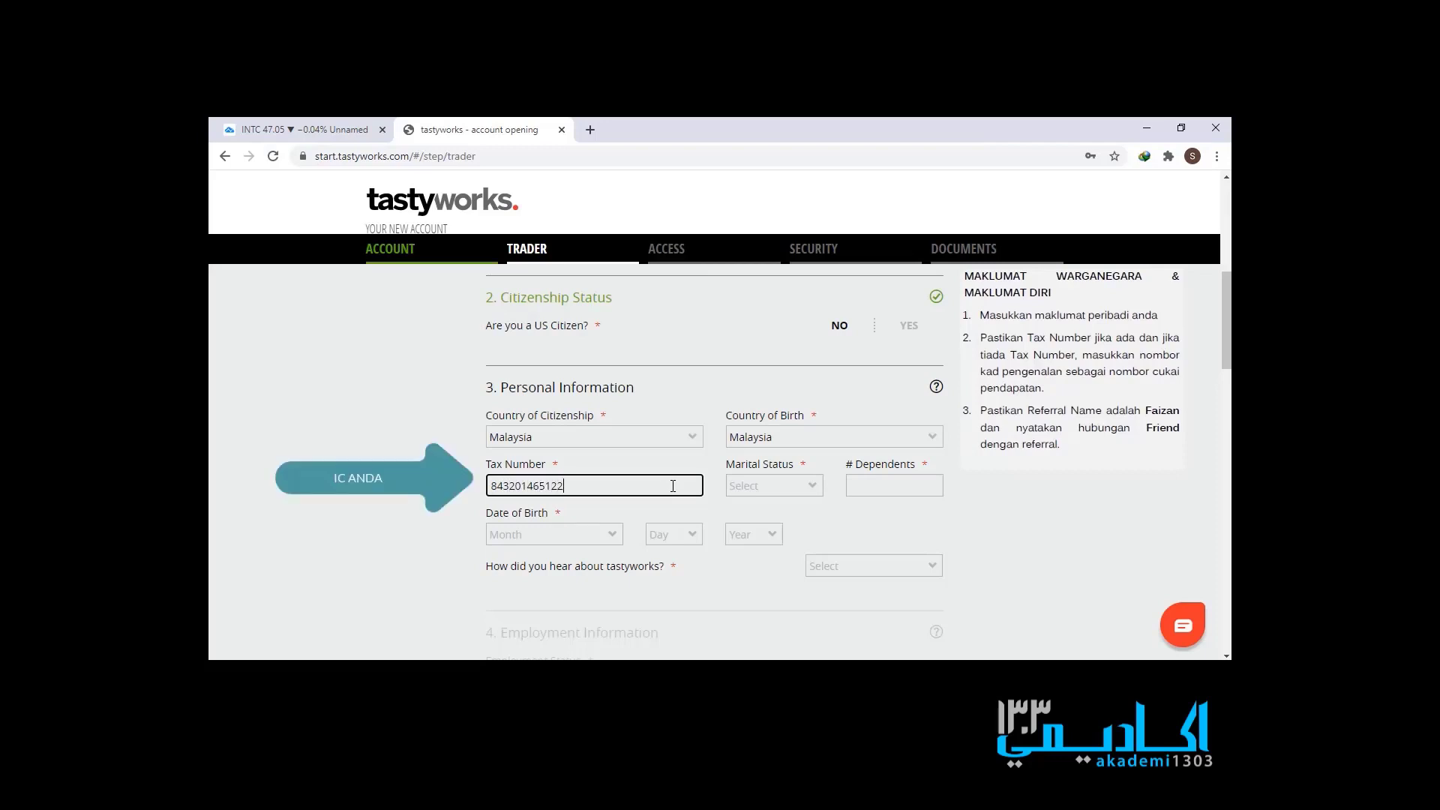
- Enter the tax number, set Marital Status to Married and dependents to 0
left_click(756, 483)
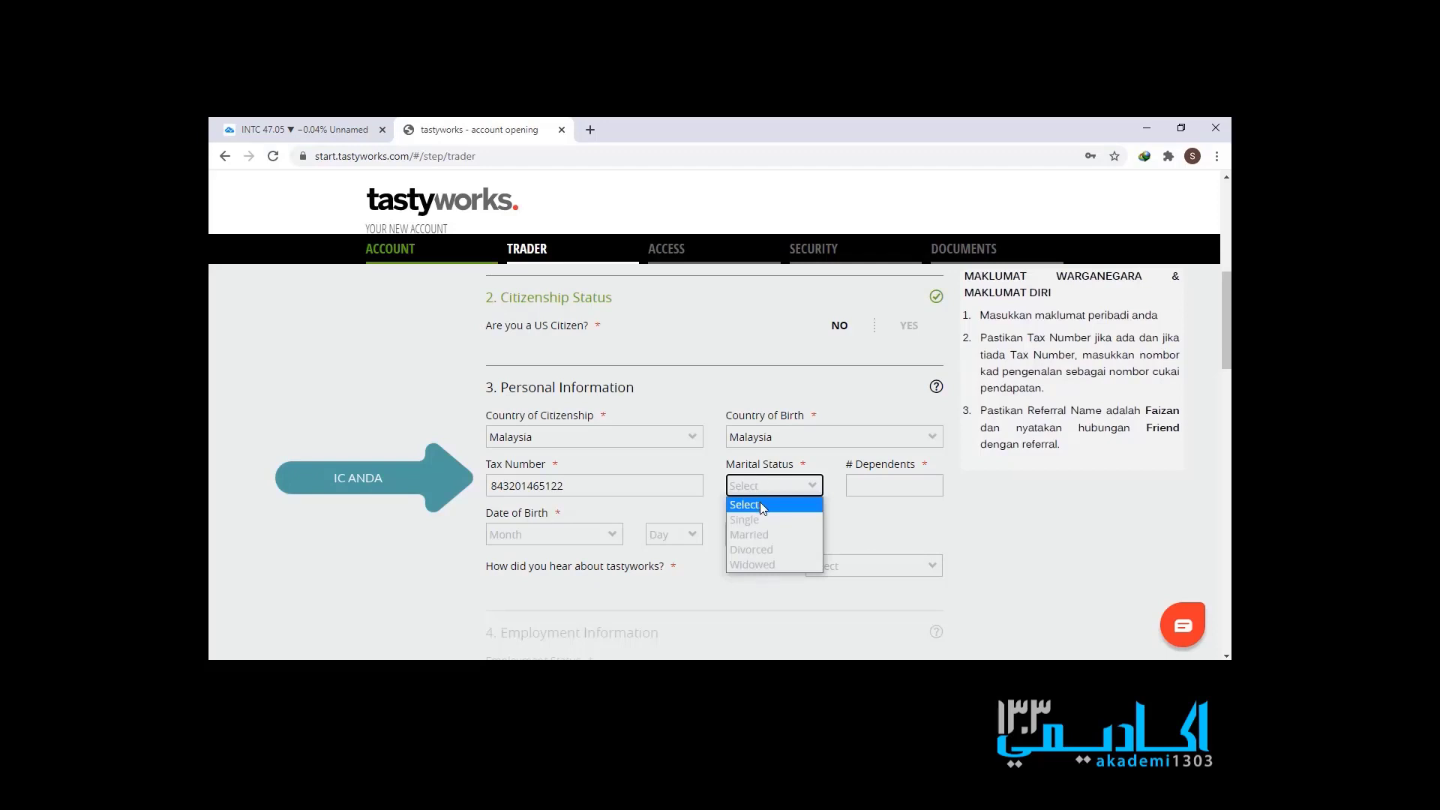
left_click(763, 529)
left_click(860, 488)
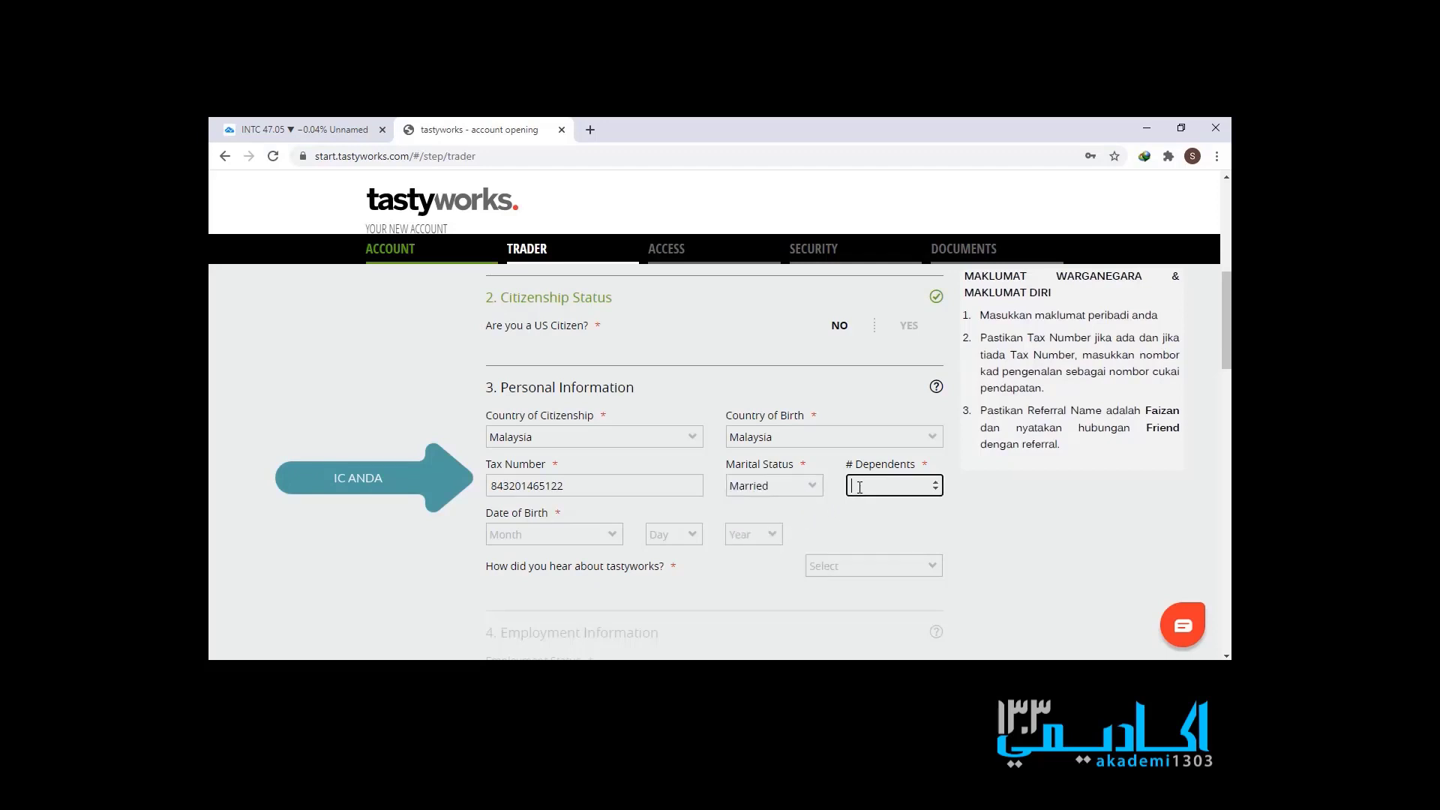
type("0")
- Correct the last digit of the tax number
left_click(555, 537)
left_click(555, 537)
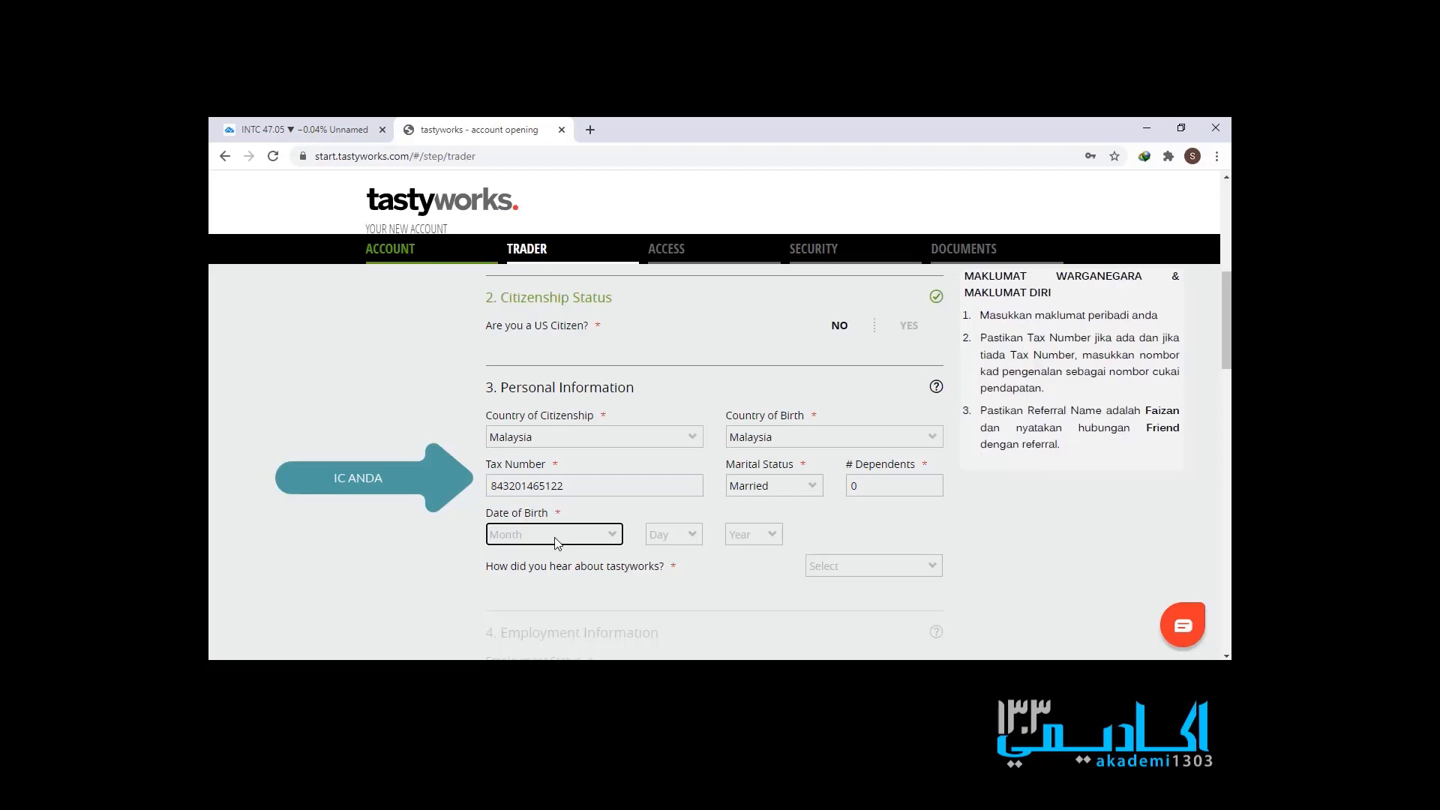
left_click(512, 485)
key("BackSpace")
type("0")
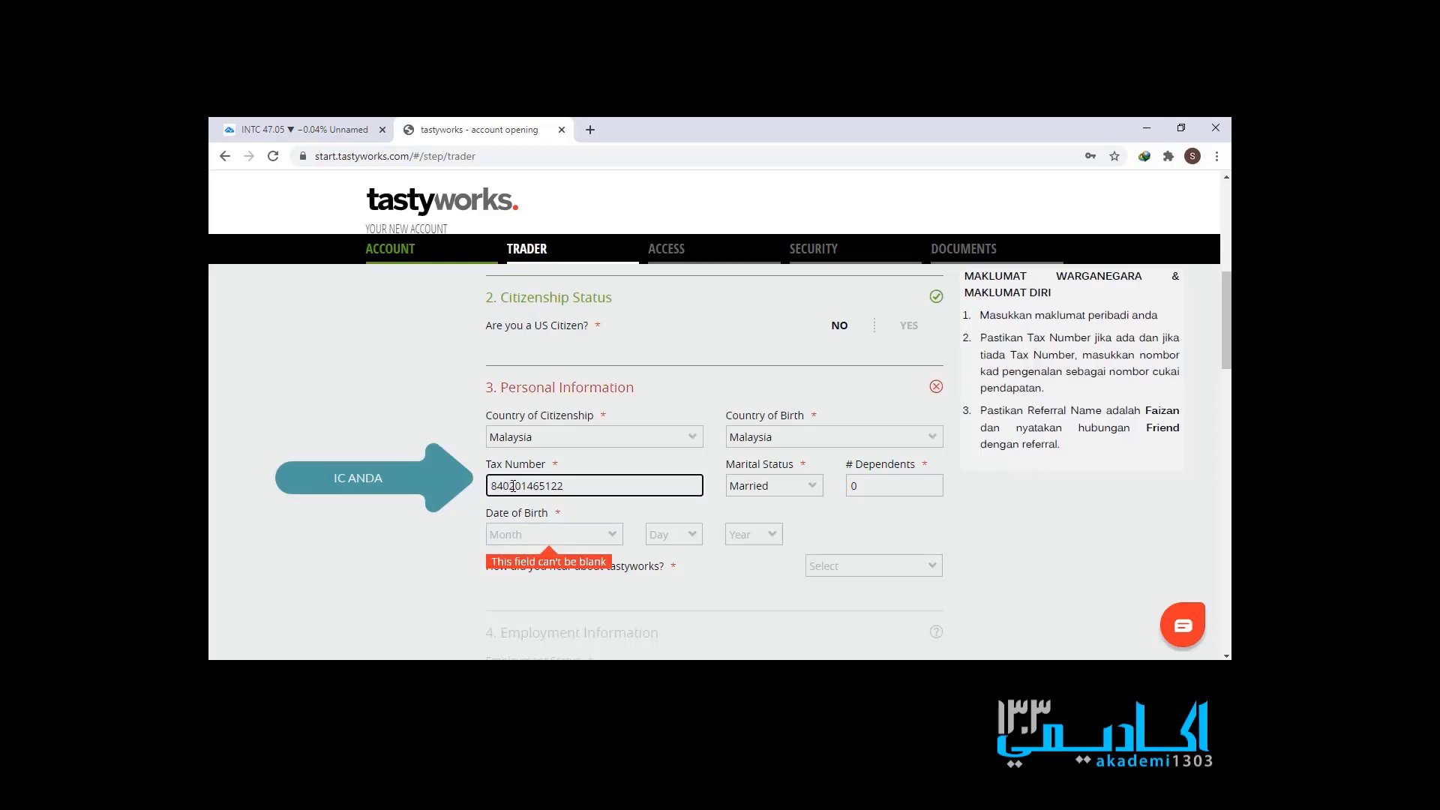
- Set the date of birth to 02 - Feb, 01, 1984
left_click(528, 544)
left_click(528, 544)
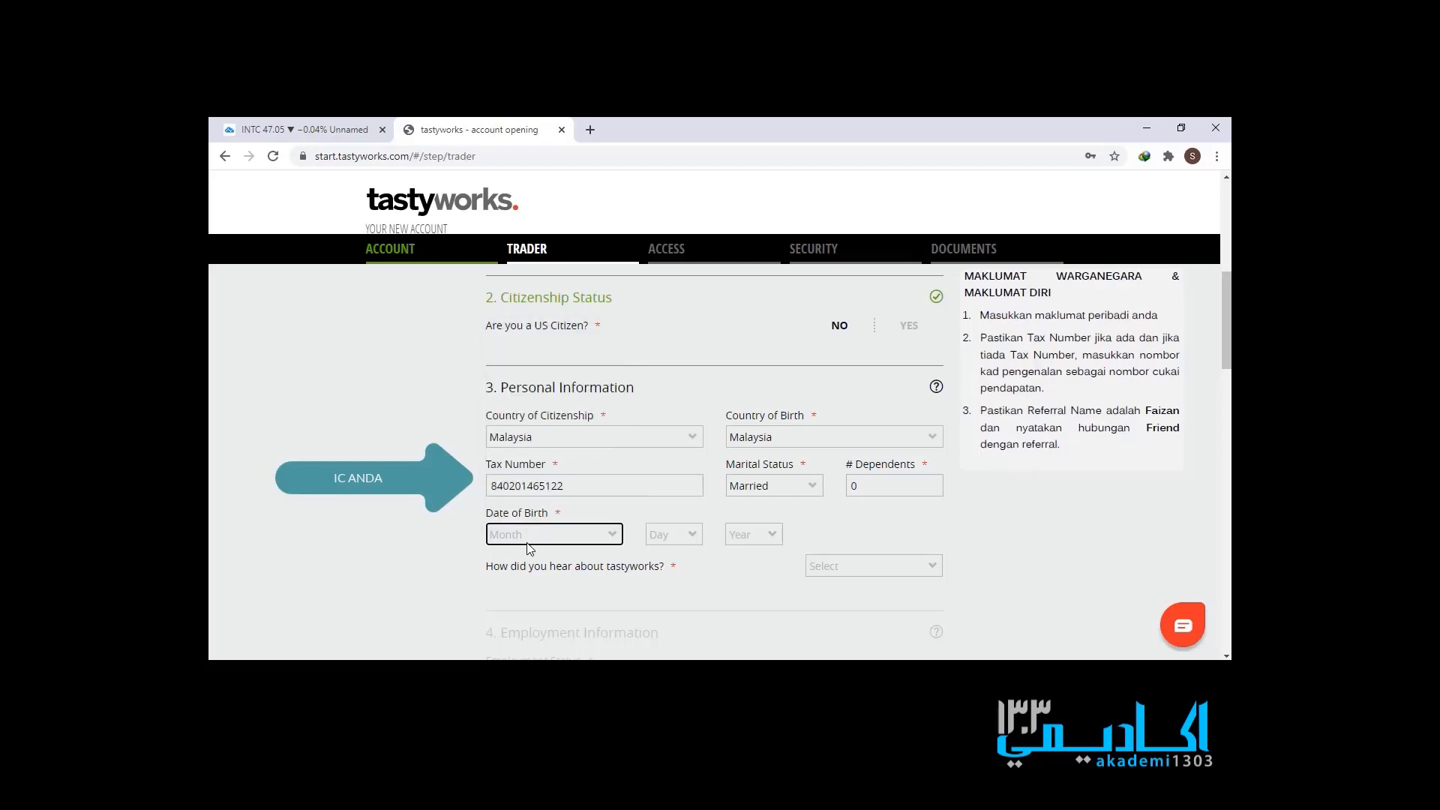
left_click(530, 548)
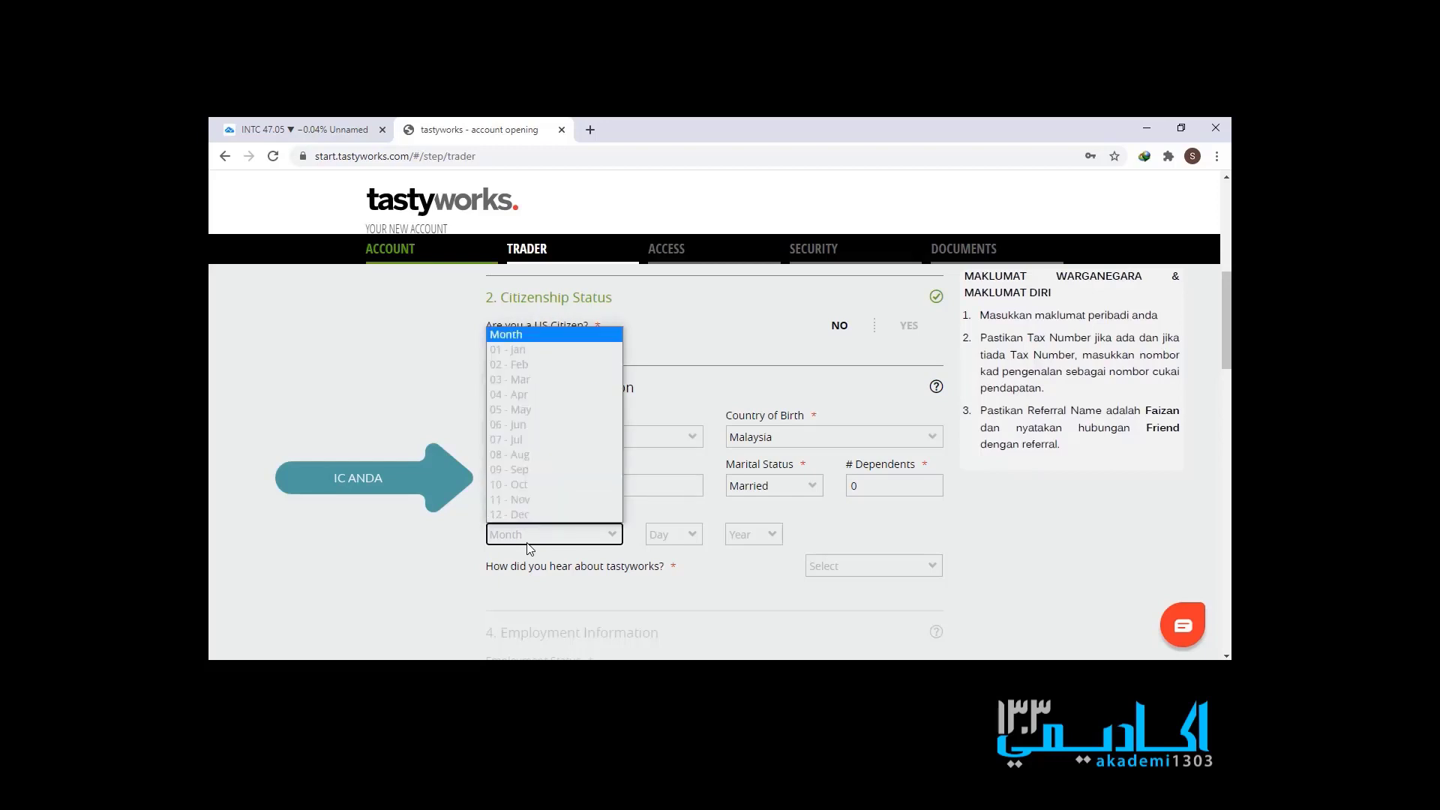
left_click(530, 549)
left_click(530, 548)
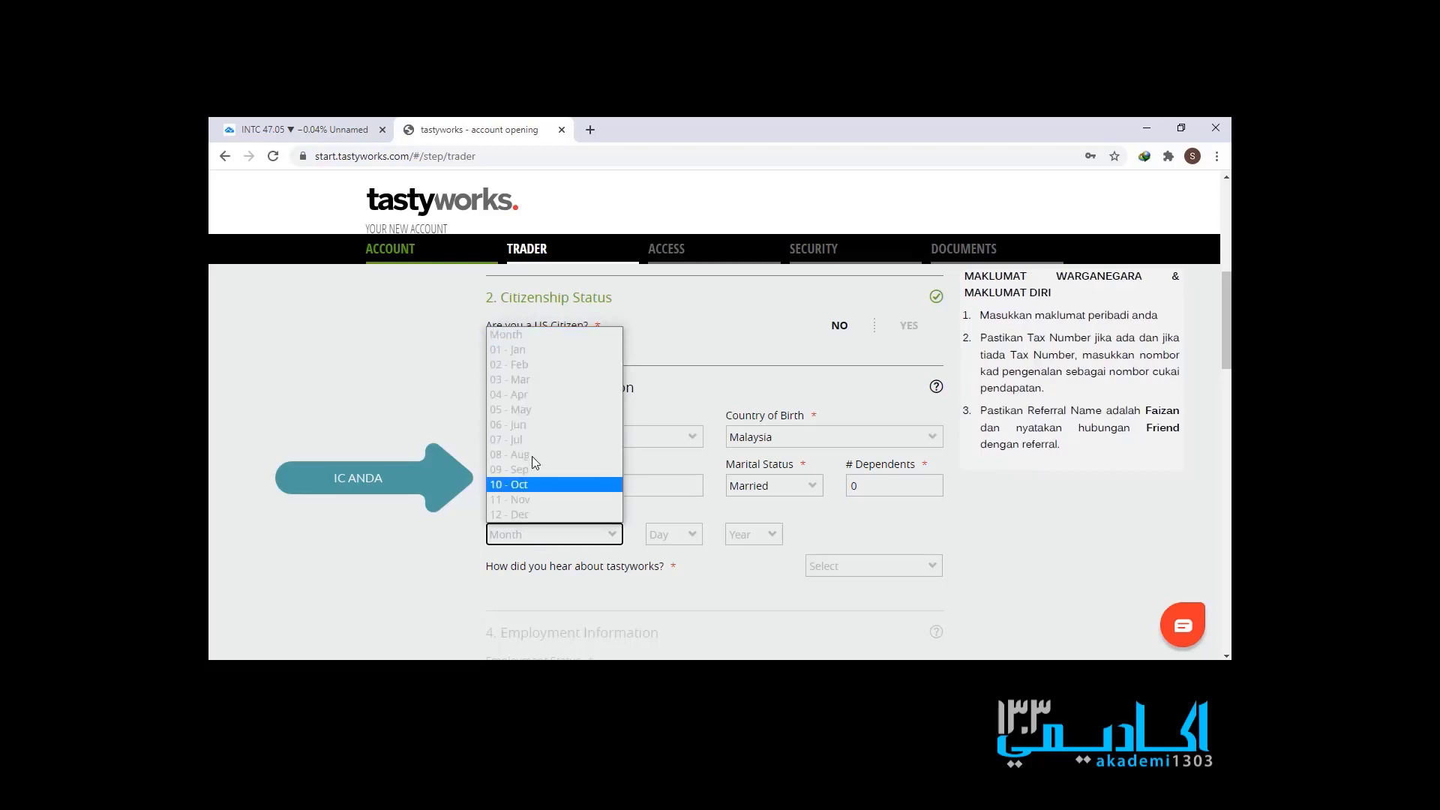
left_click(540, 365)
left_click(695, 538)
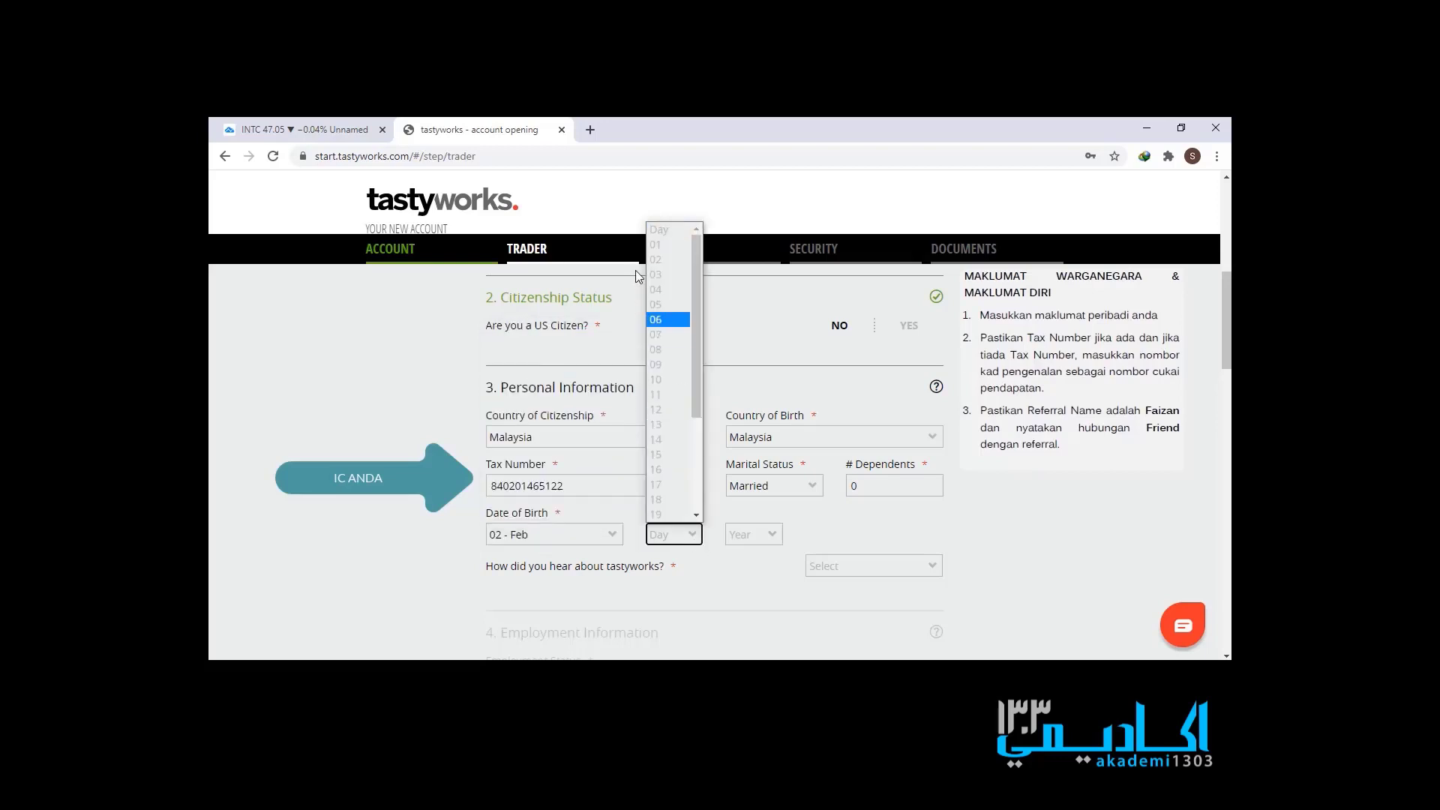
left_click(660, 256)
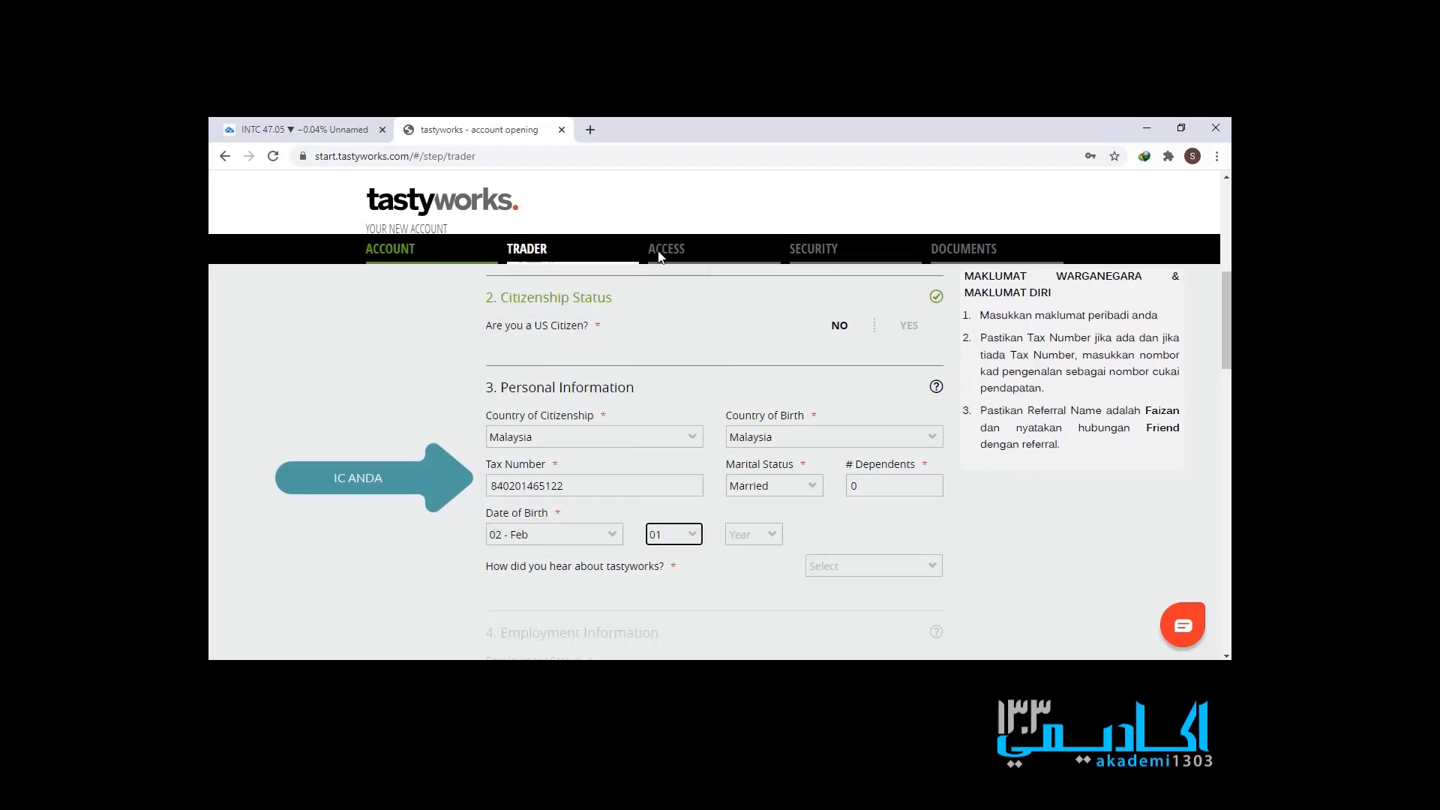
left_click(742, 537)
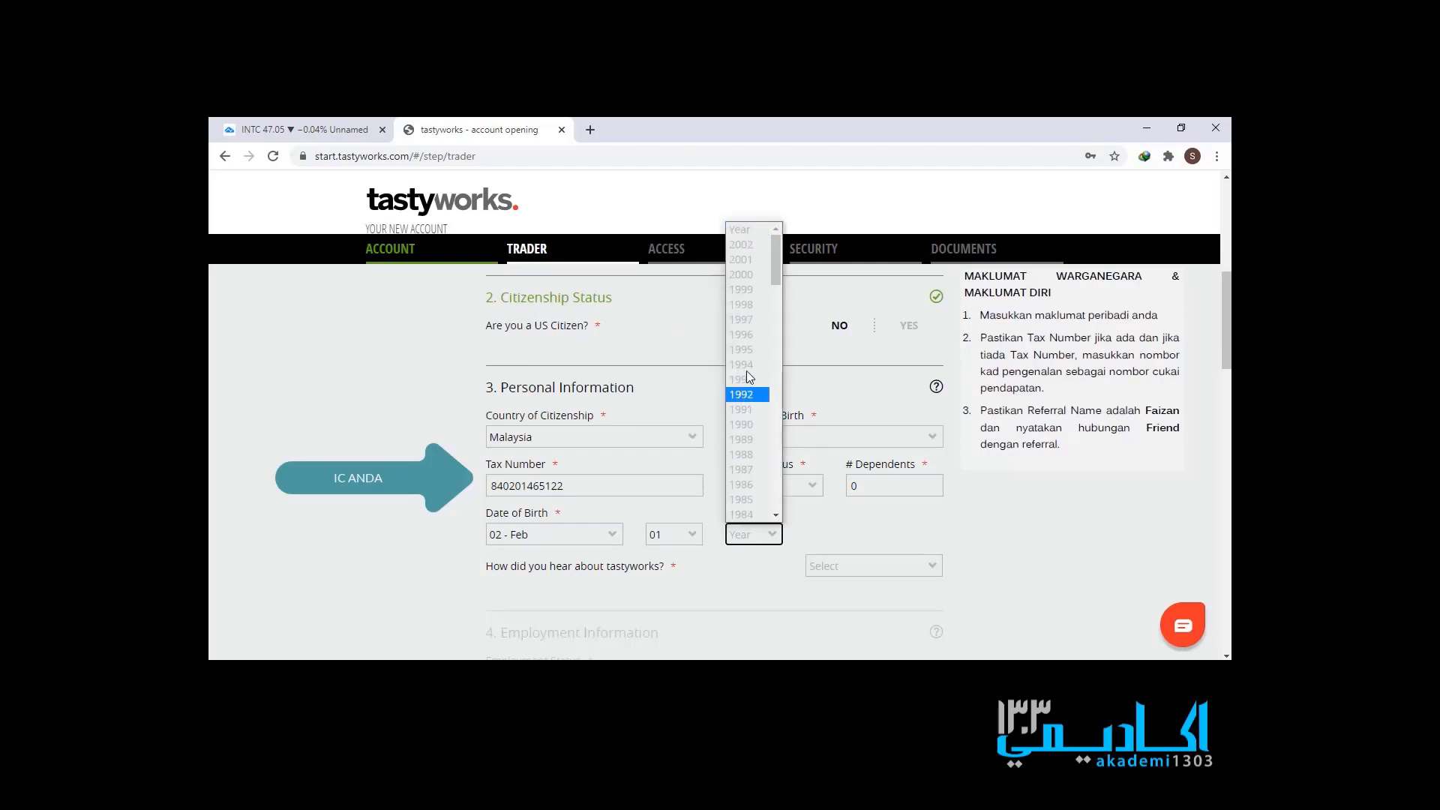
left_click(759, 513)
- Choose Personal Referral, enter the referral's name and relationship 'friend'
scroll(689, 548, "down", 1)
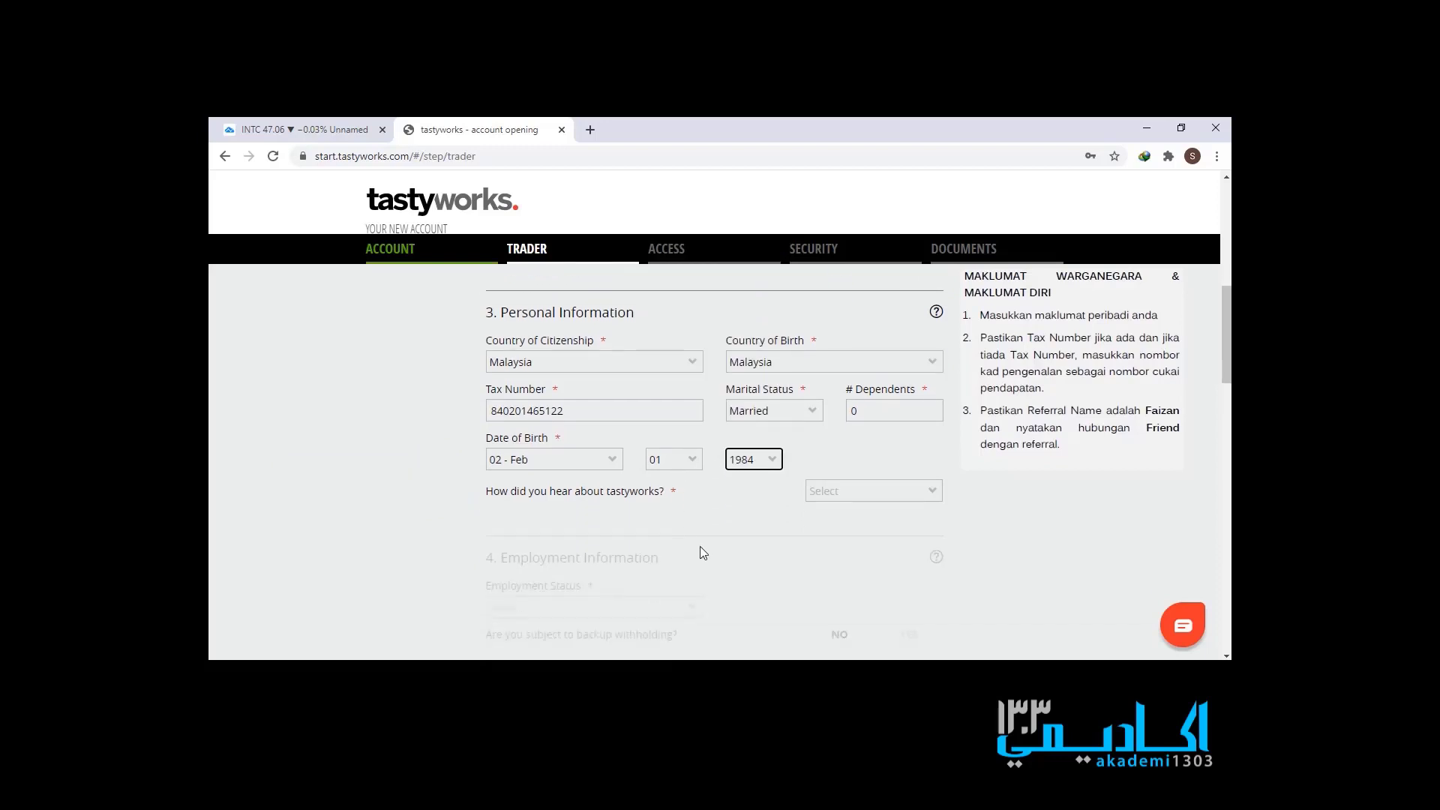
left_click(829, 492)
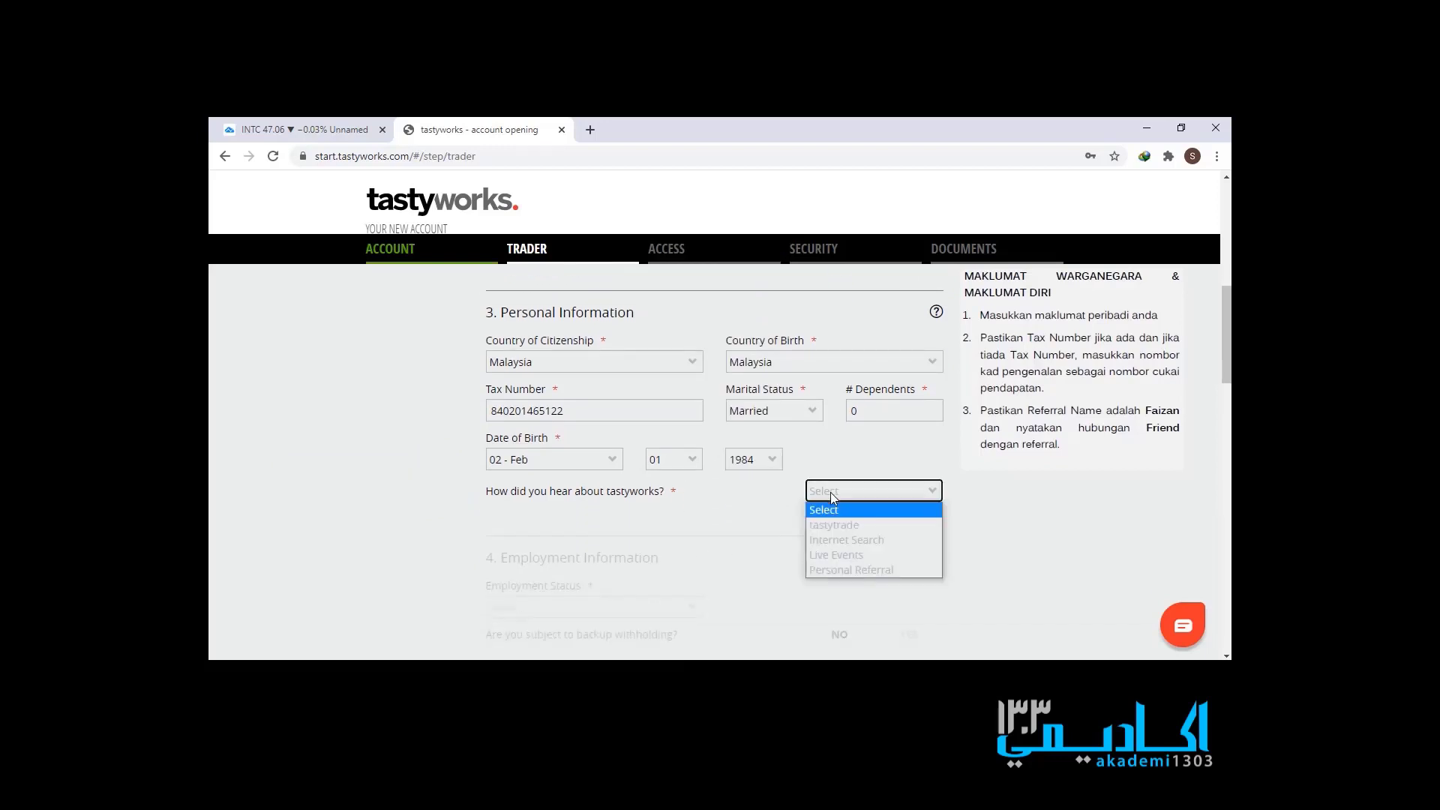
left_click(847, 570)
left_click(648, 540)
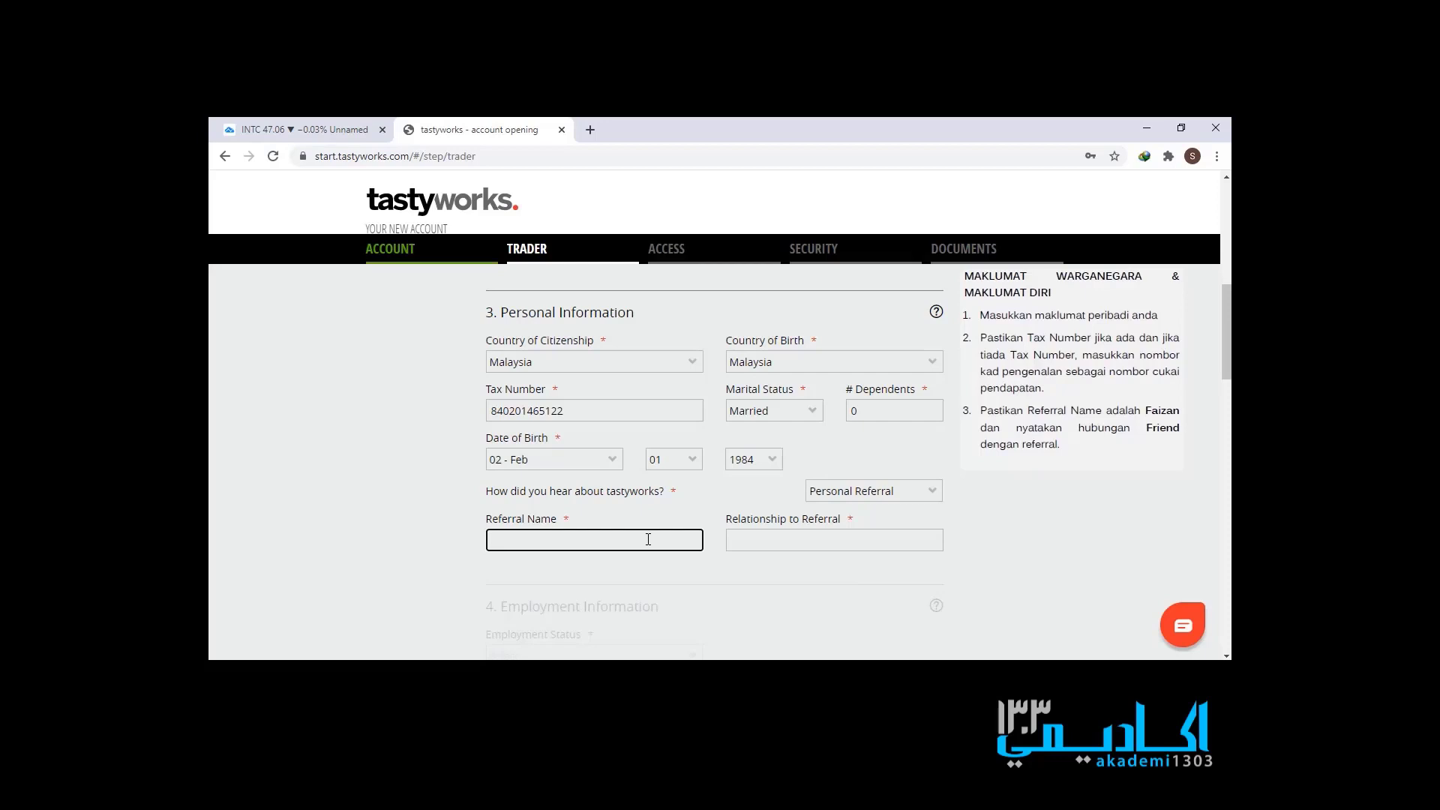
type("fa")
key("BackSpace")
type("fazian")
key("BackSpace")
key("BackSpace")
key("BackSpace")
key("BackSpace")
type("iz")
left_click(762, 551)
type("friend")
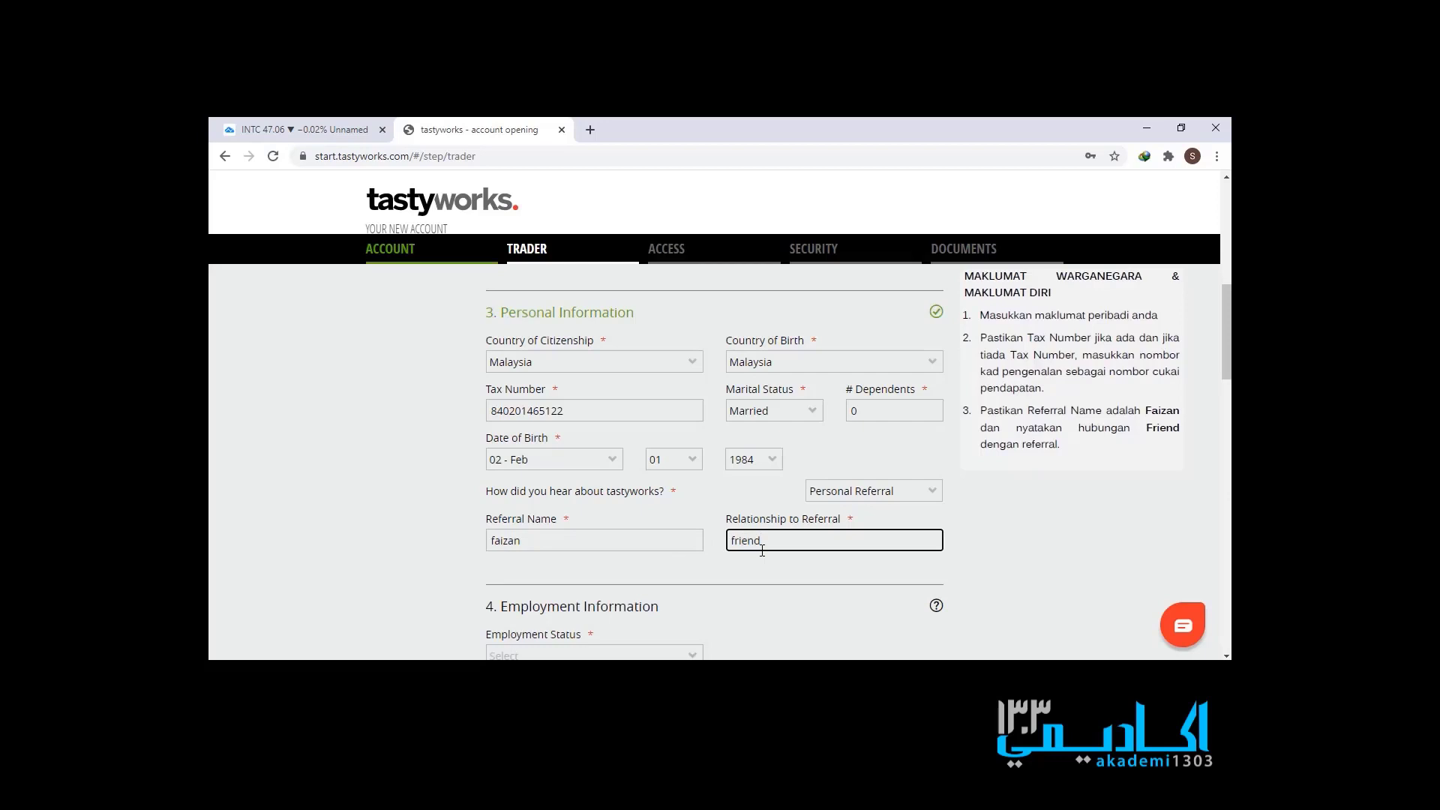
scroll(750, 552, "down", 3)
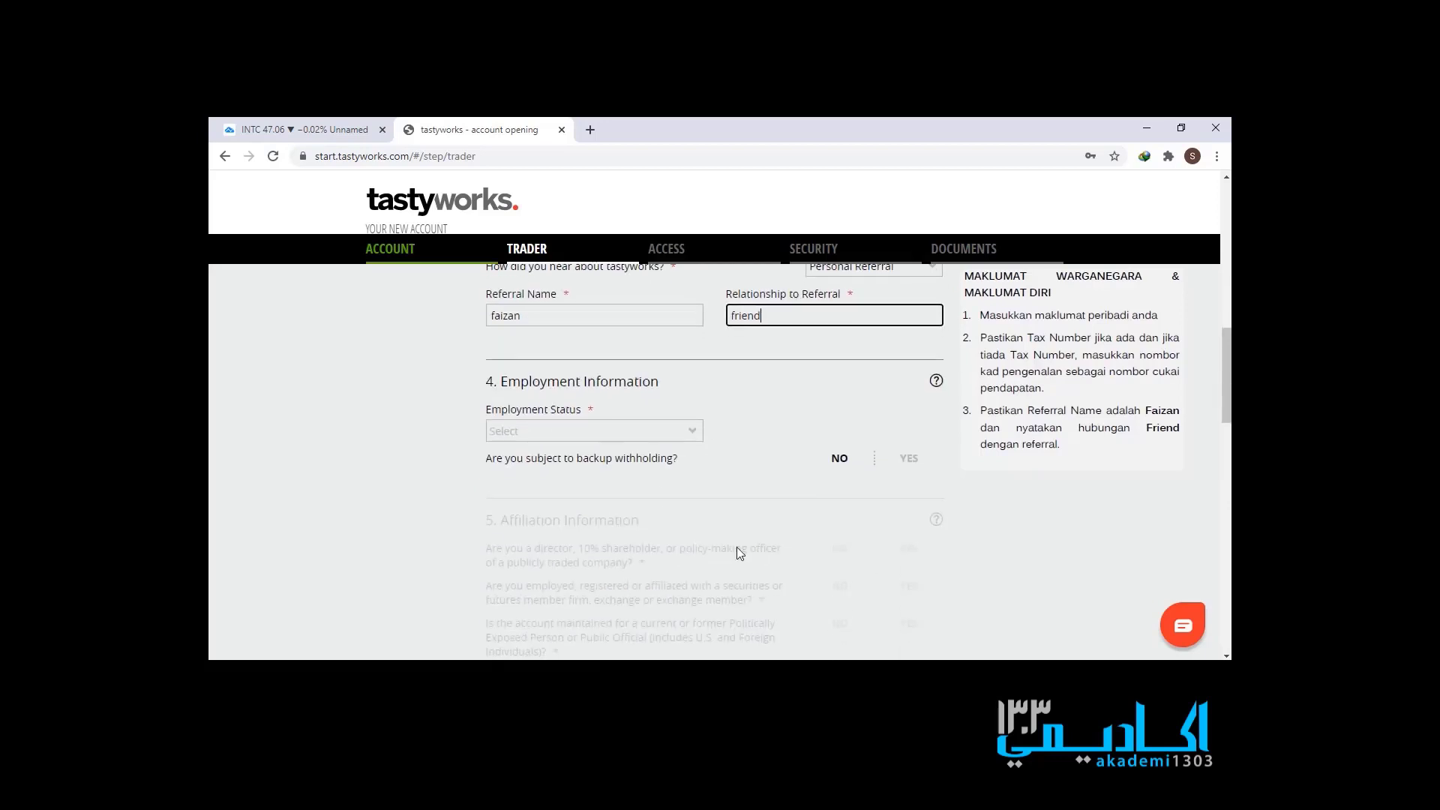
- Set Employment Status to Unemployed and answer NO to every affiliation question
left_click(665, 430)
left_click(587, 477)
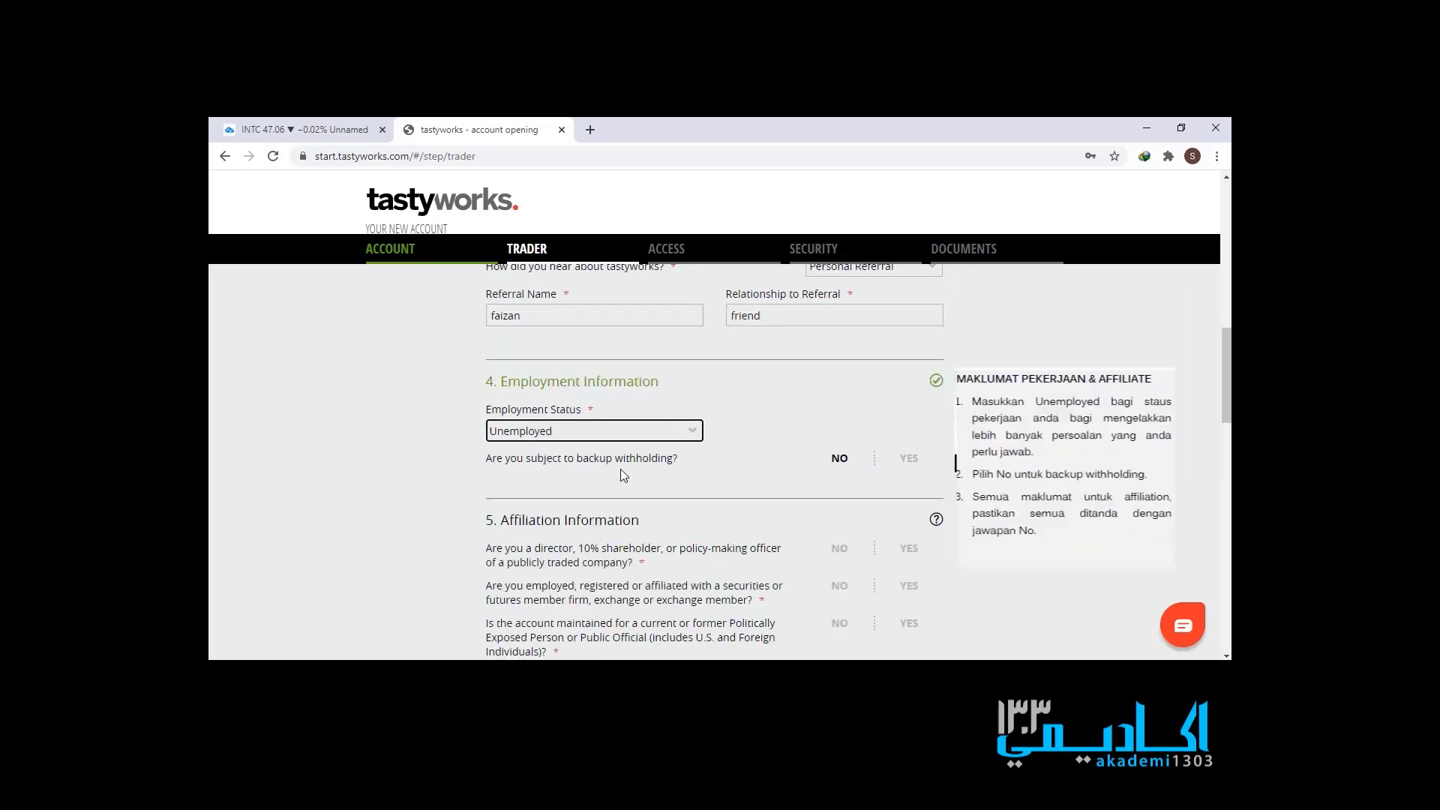
scroll(768, 495, "down", 2)
left_click(837, 404)
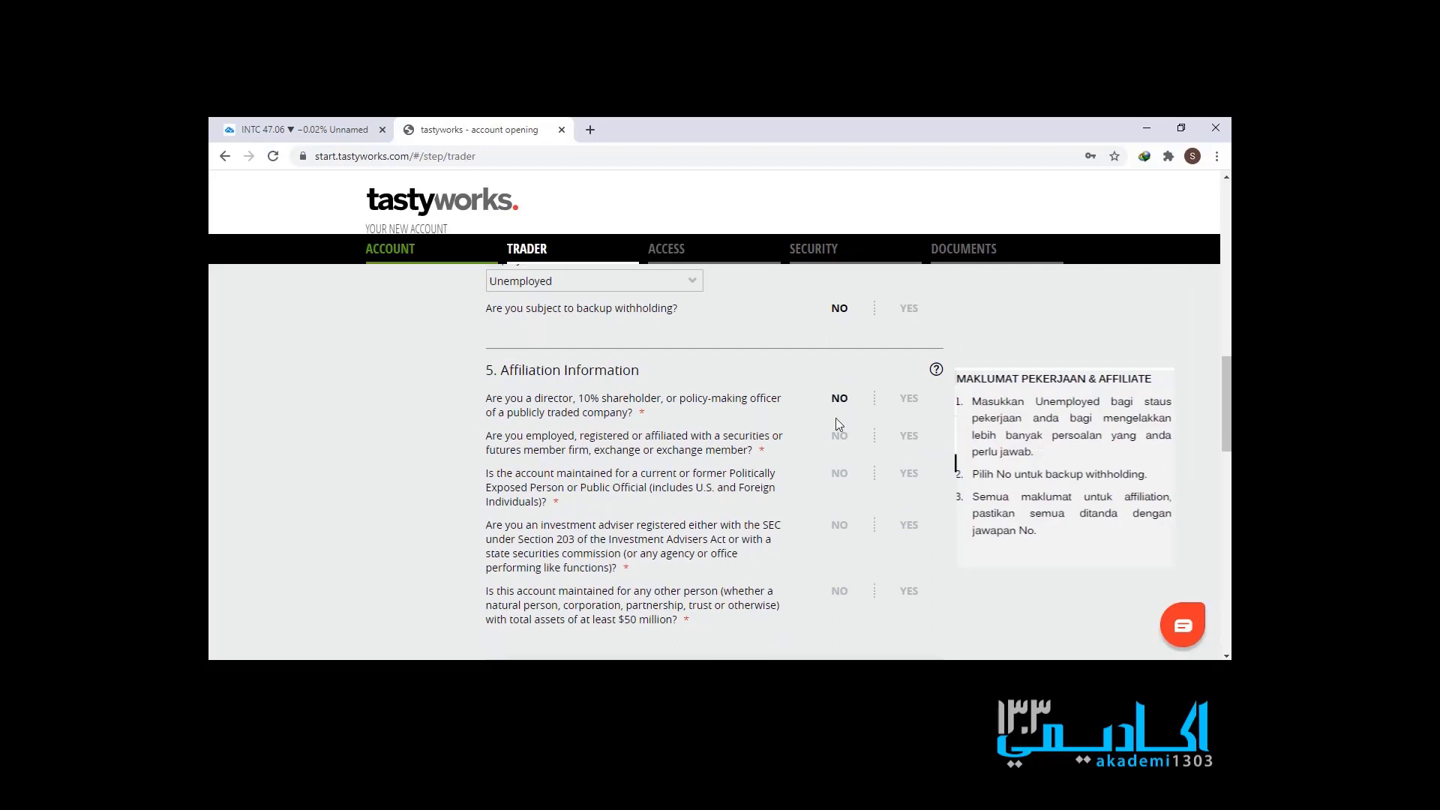
left_click(839, 438)
left_click(842, 592)
scroll(771, 561, "down", 3)
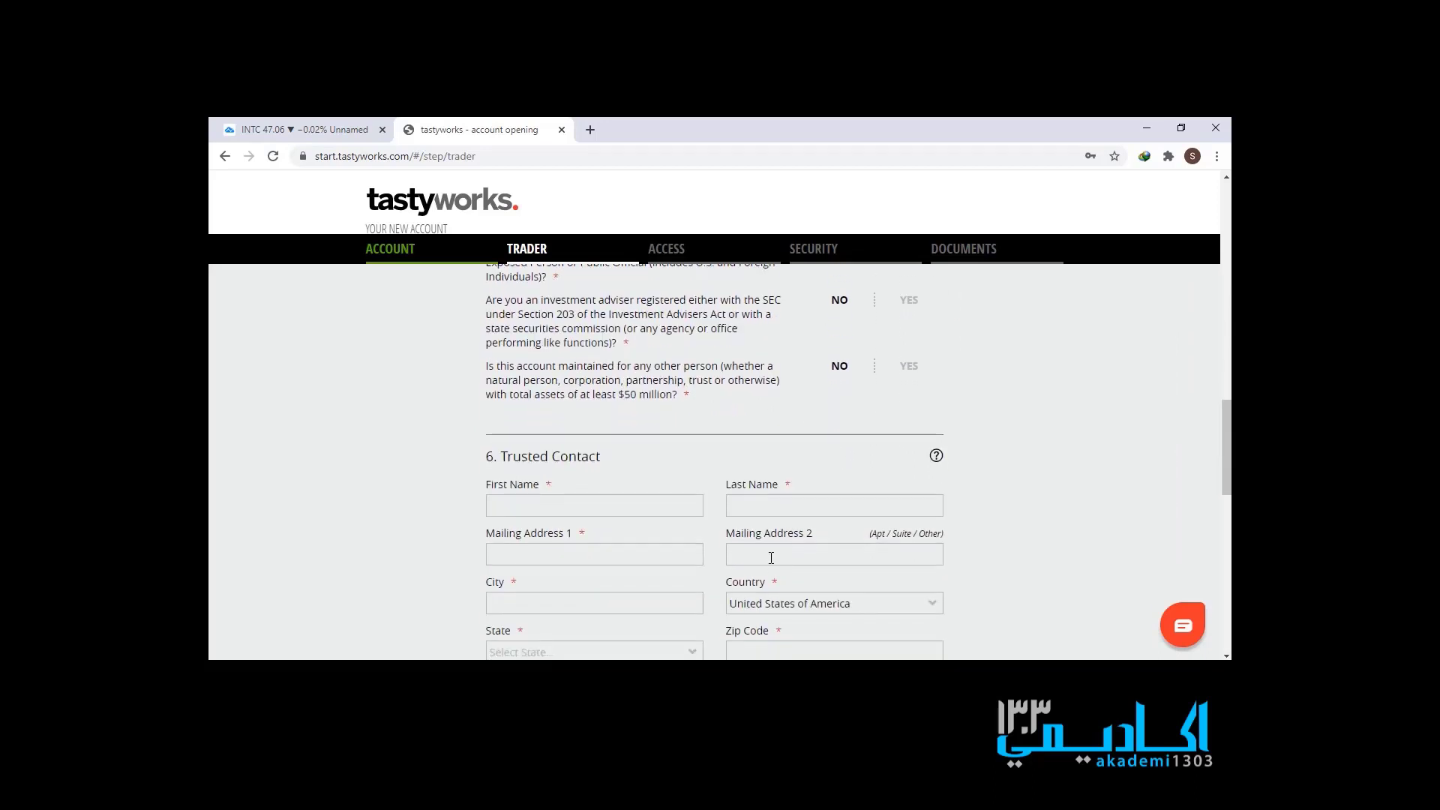
- Enter the trusted contact's first and last name and fill the mailing address from a saved suggestion
left_click(671, 508)
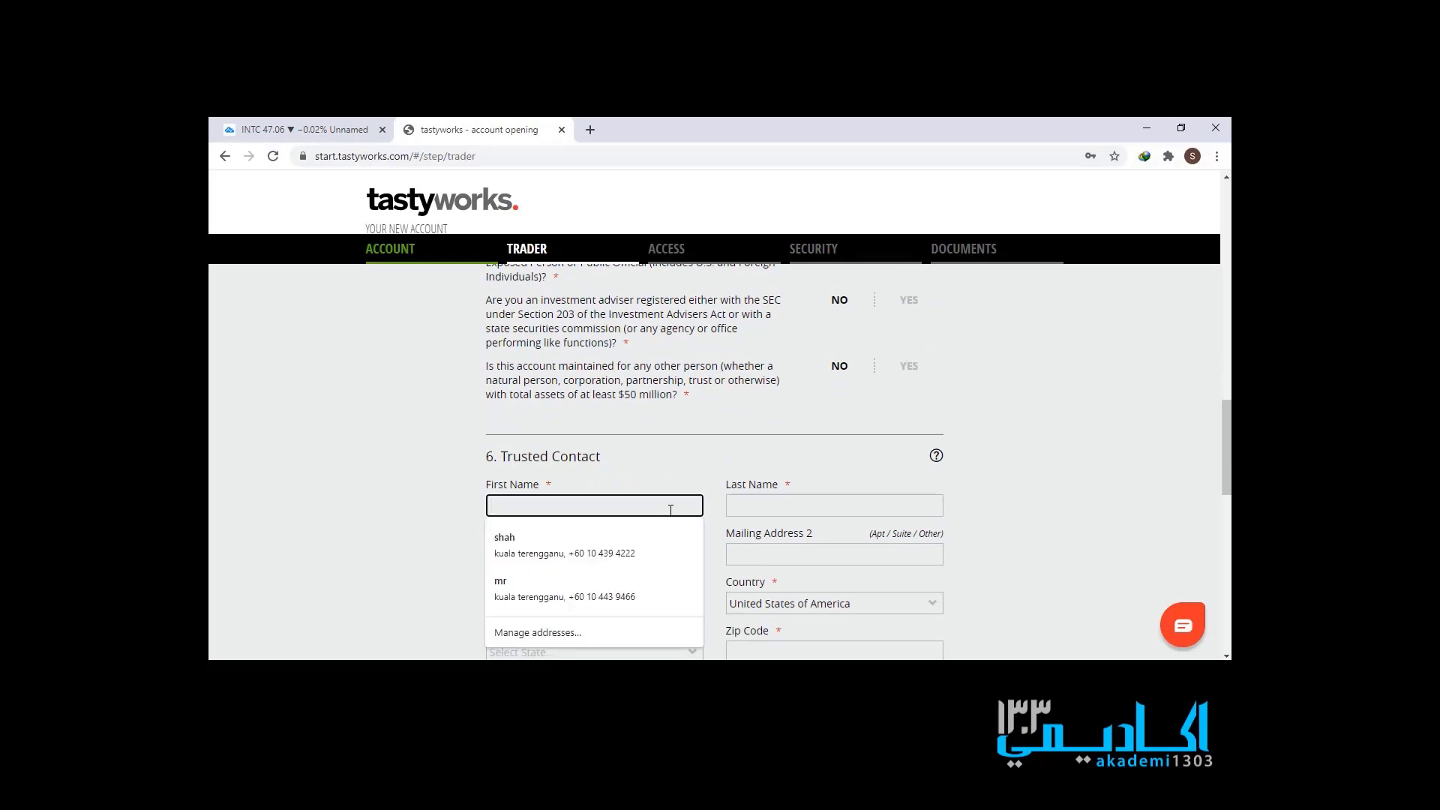
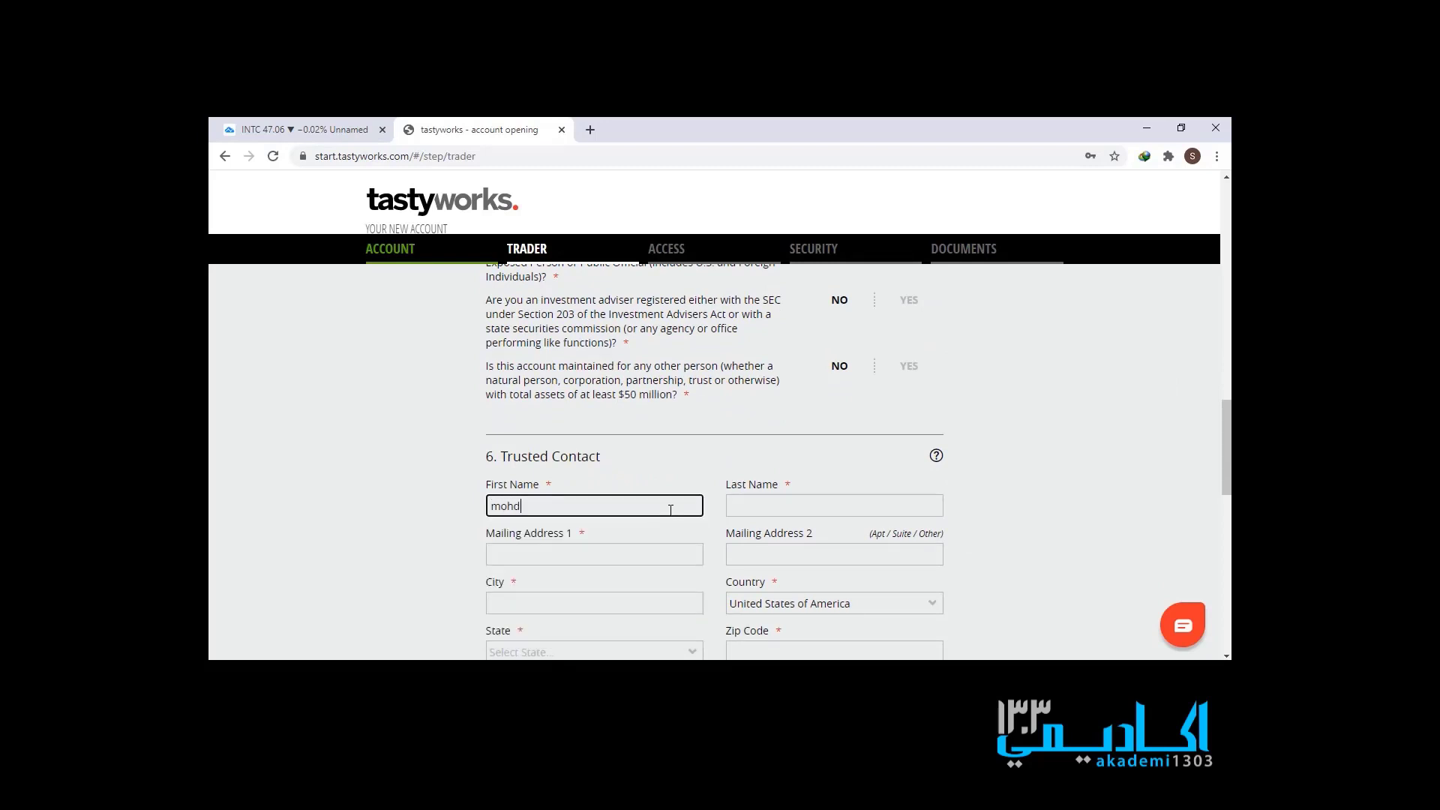
key("Tab")
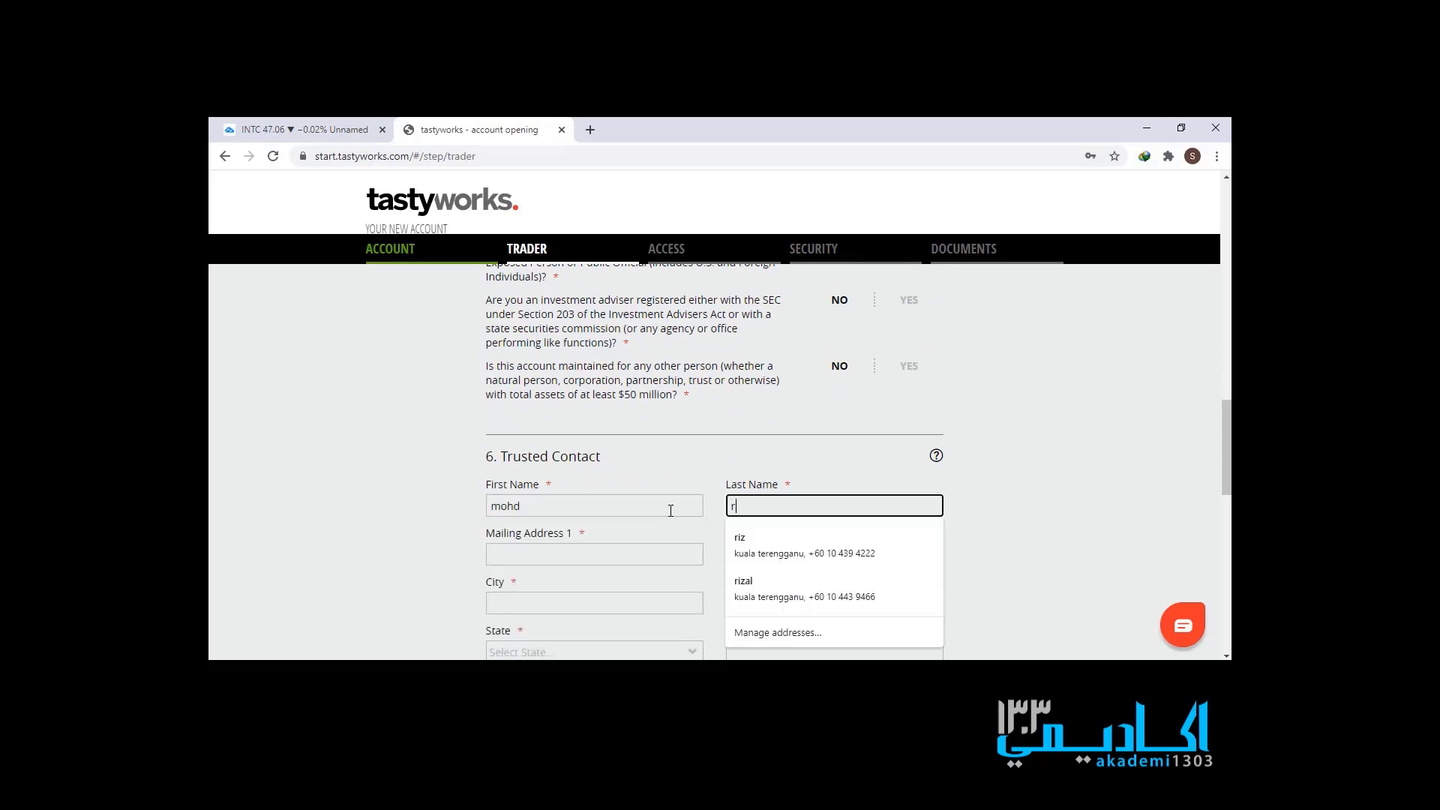
left_click(639, 552)
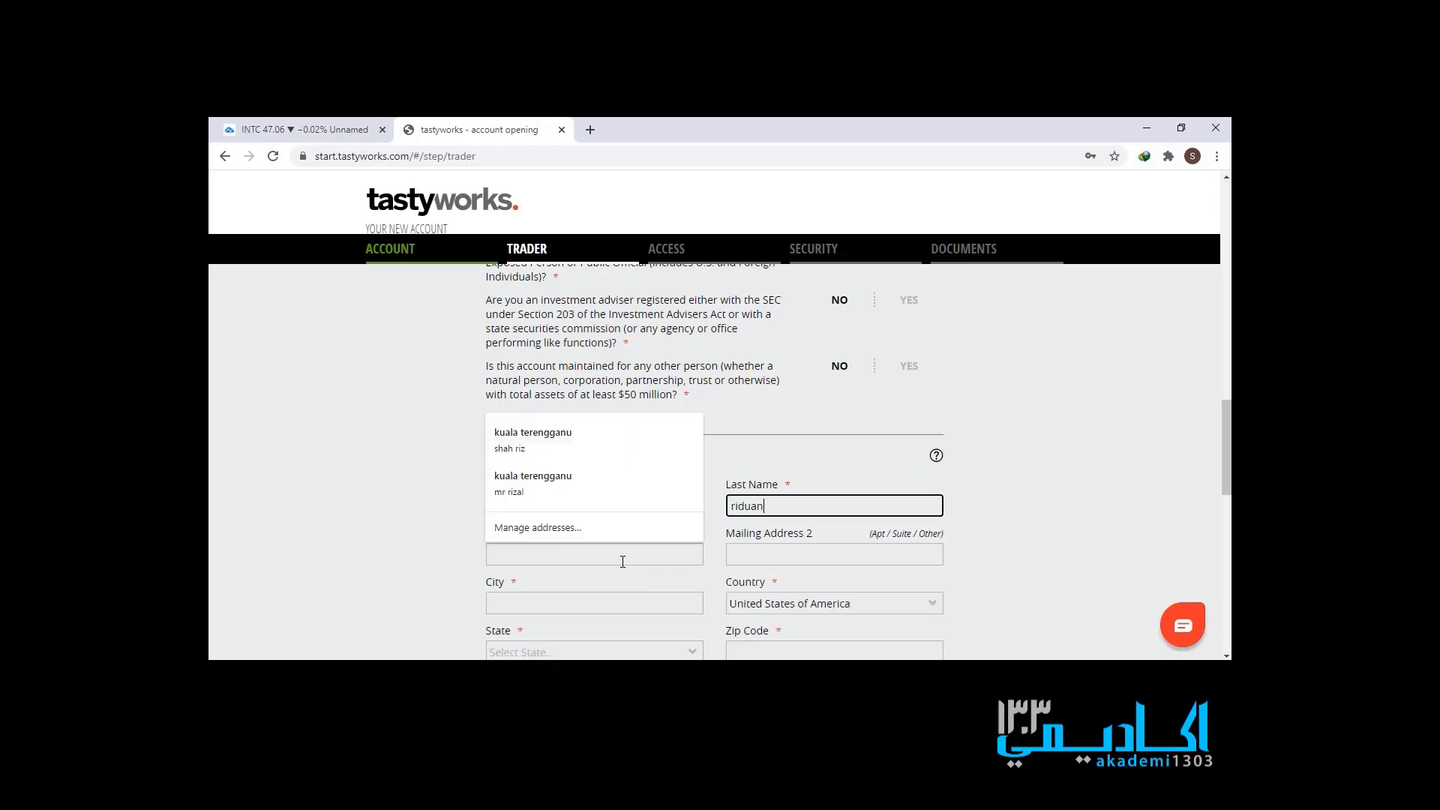
left_click(595, 461)
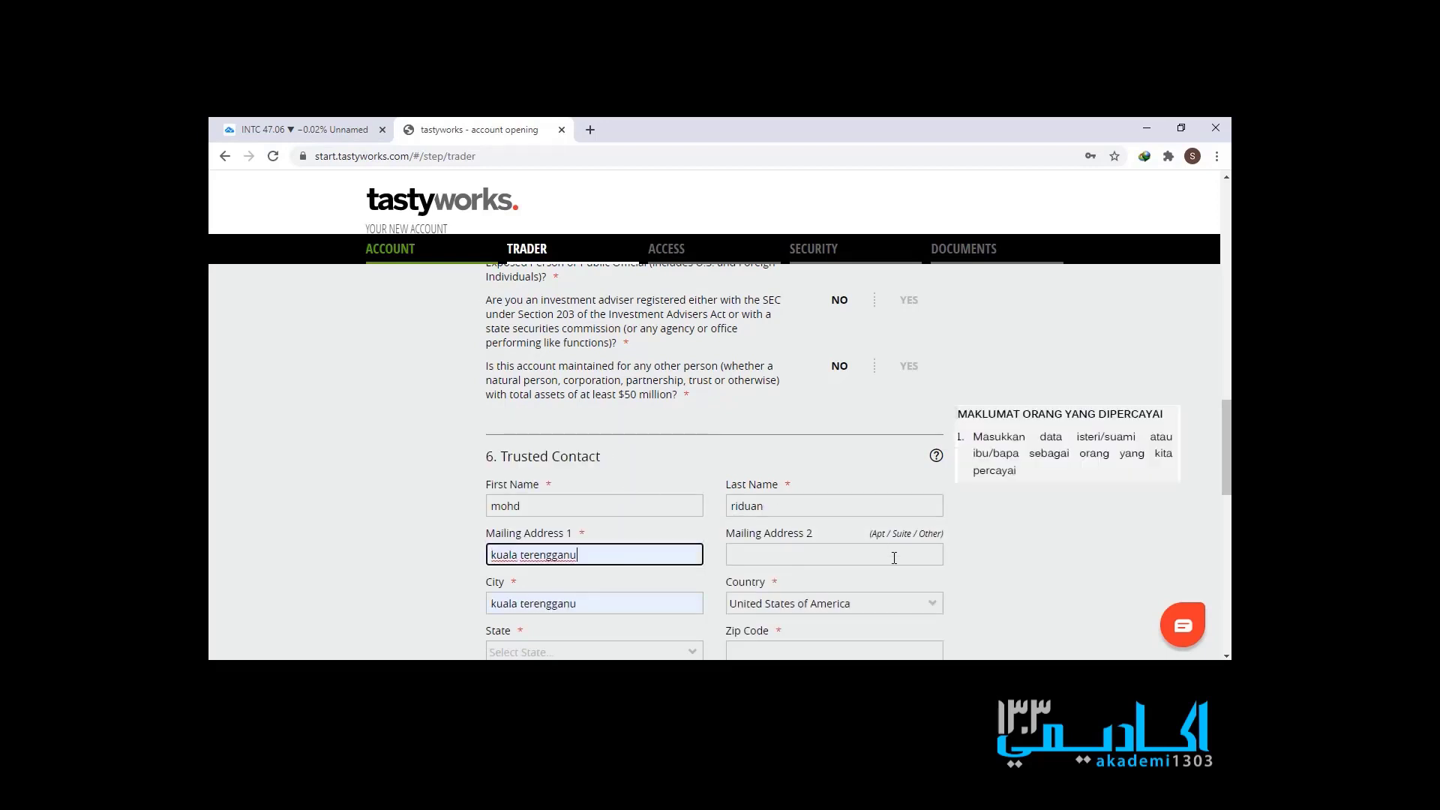
- Set the trusted contact's country to Malaysia and enter the state and postal code
scroll(894, 558, "down", 1)
left_click(901, 528)
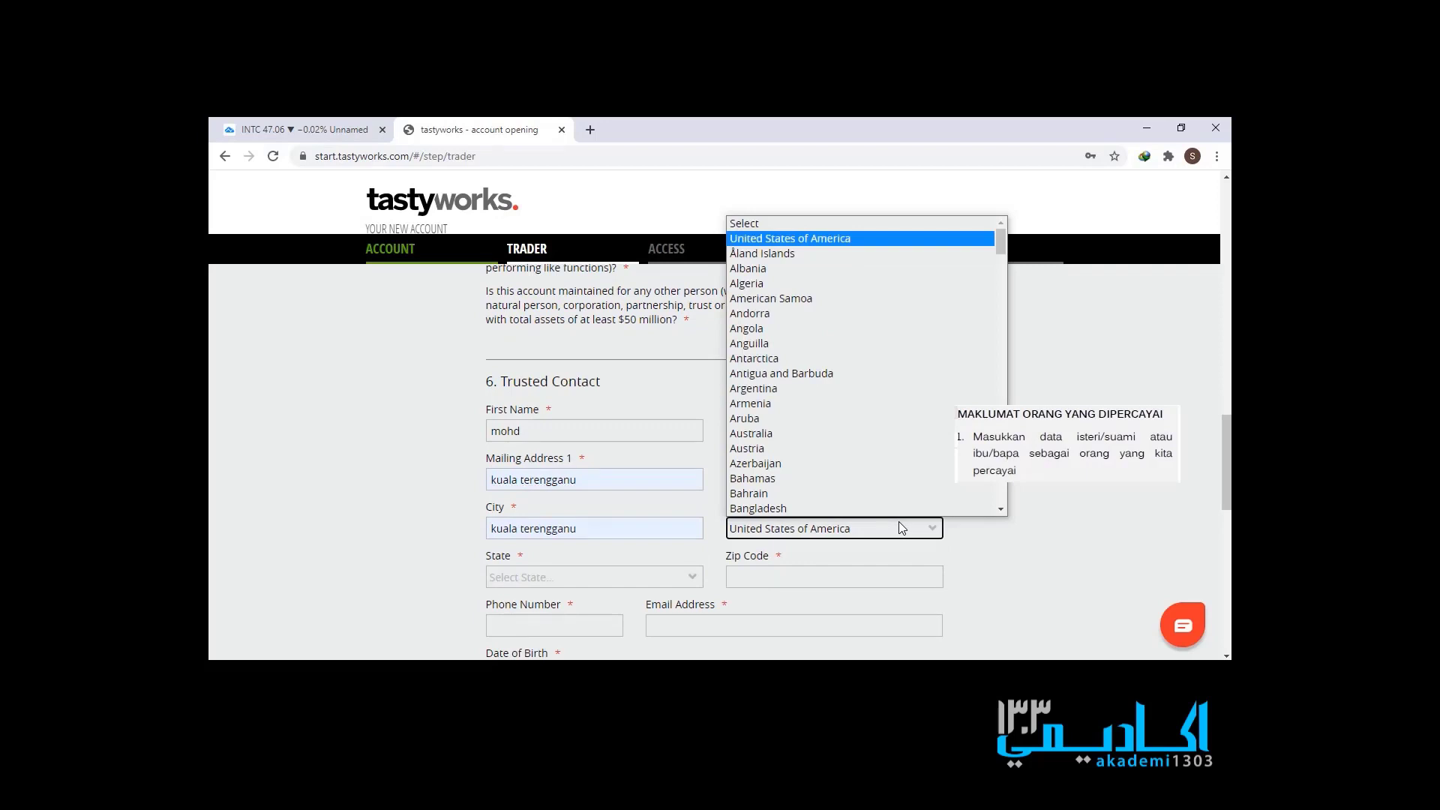
key("m")
scroll(893, 484, "down", 3)
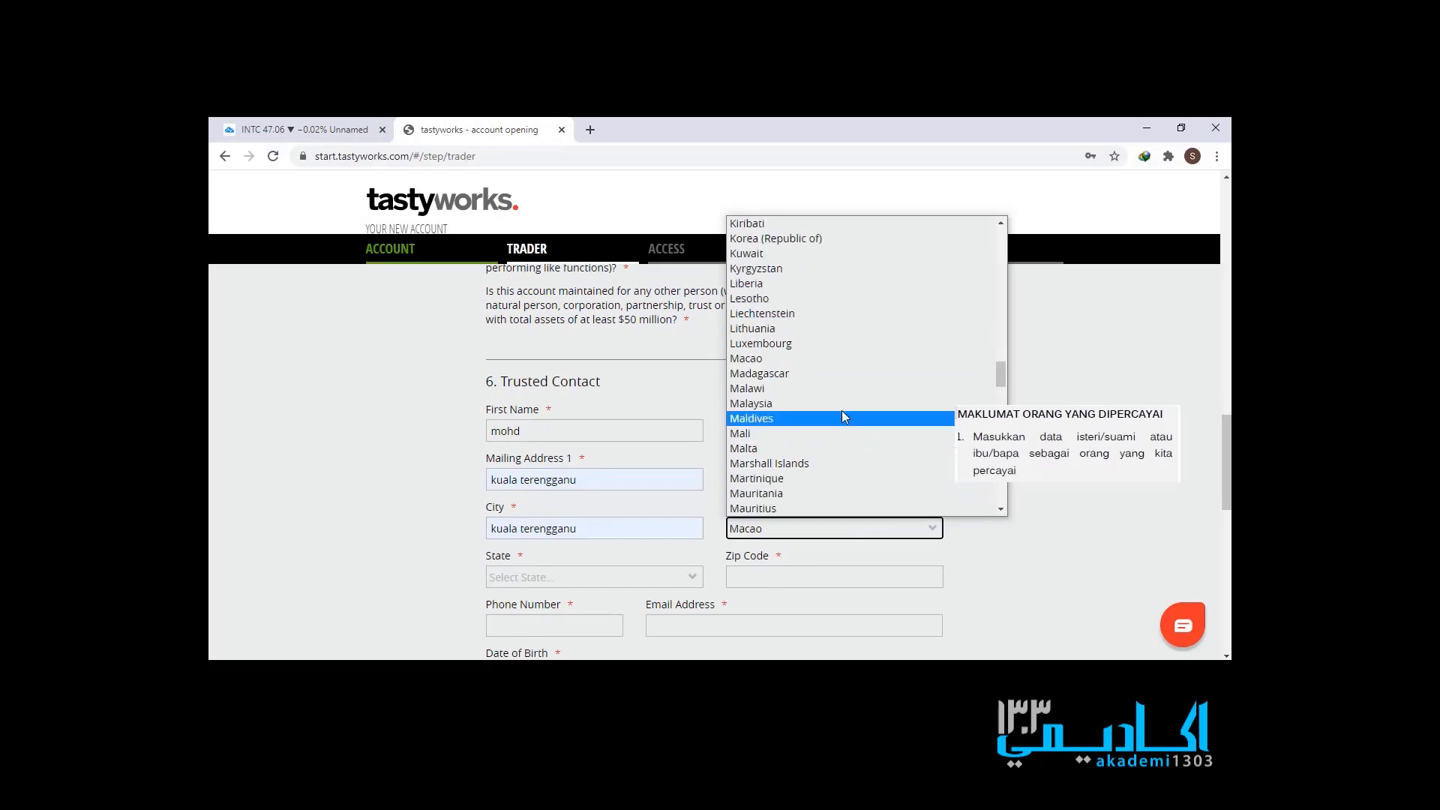
left_click(831, 405)
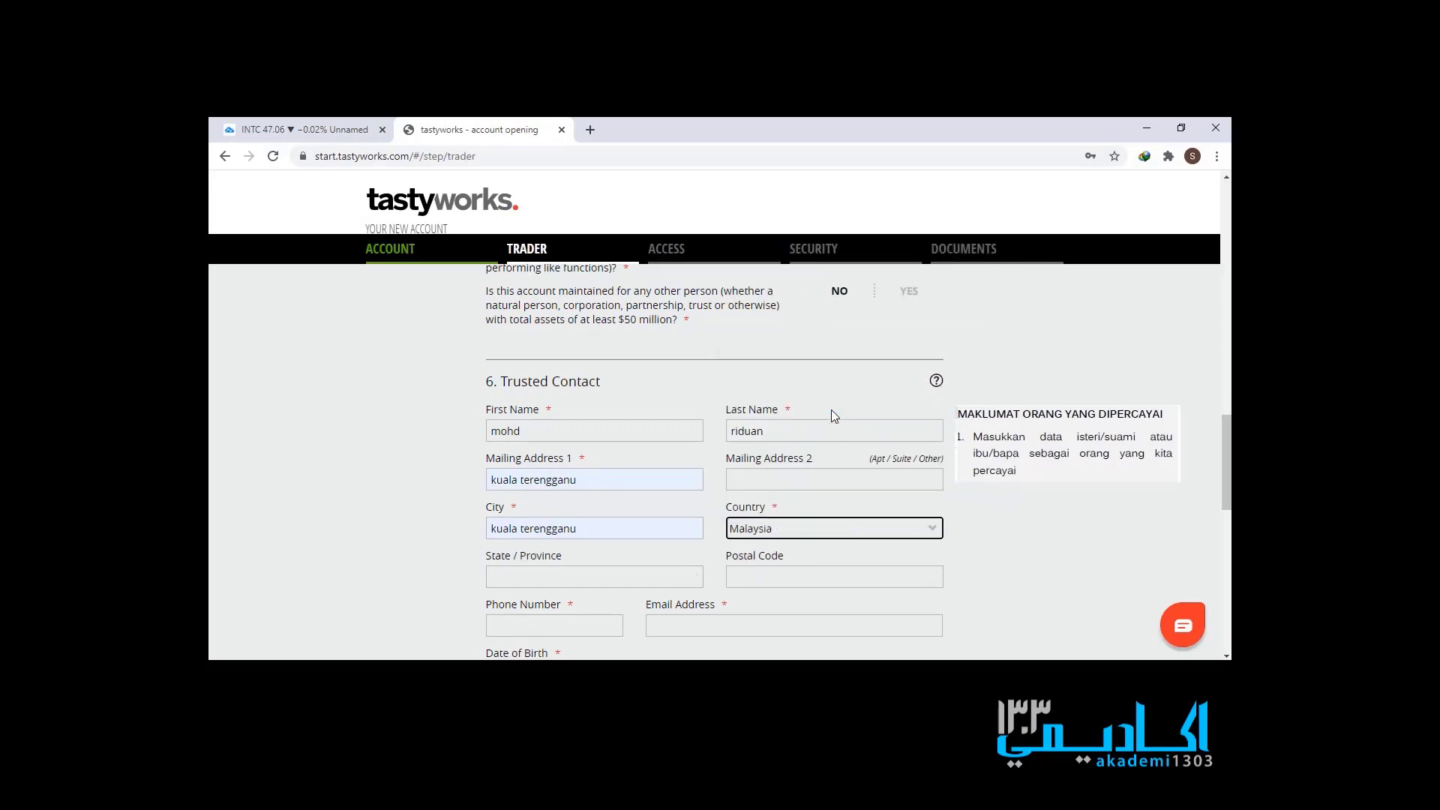
left_click(661, 575)
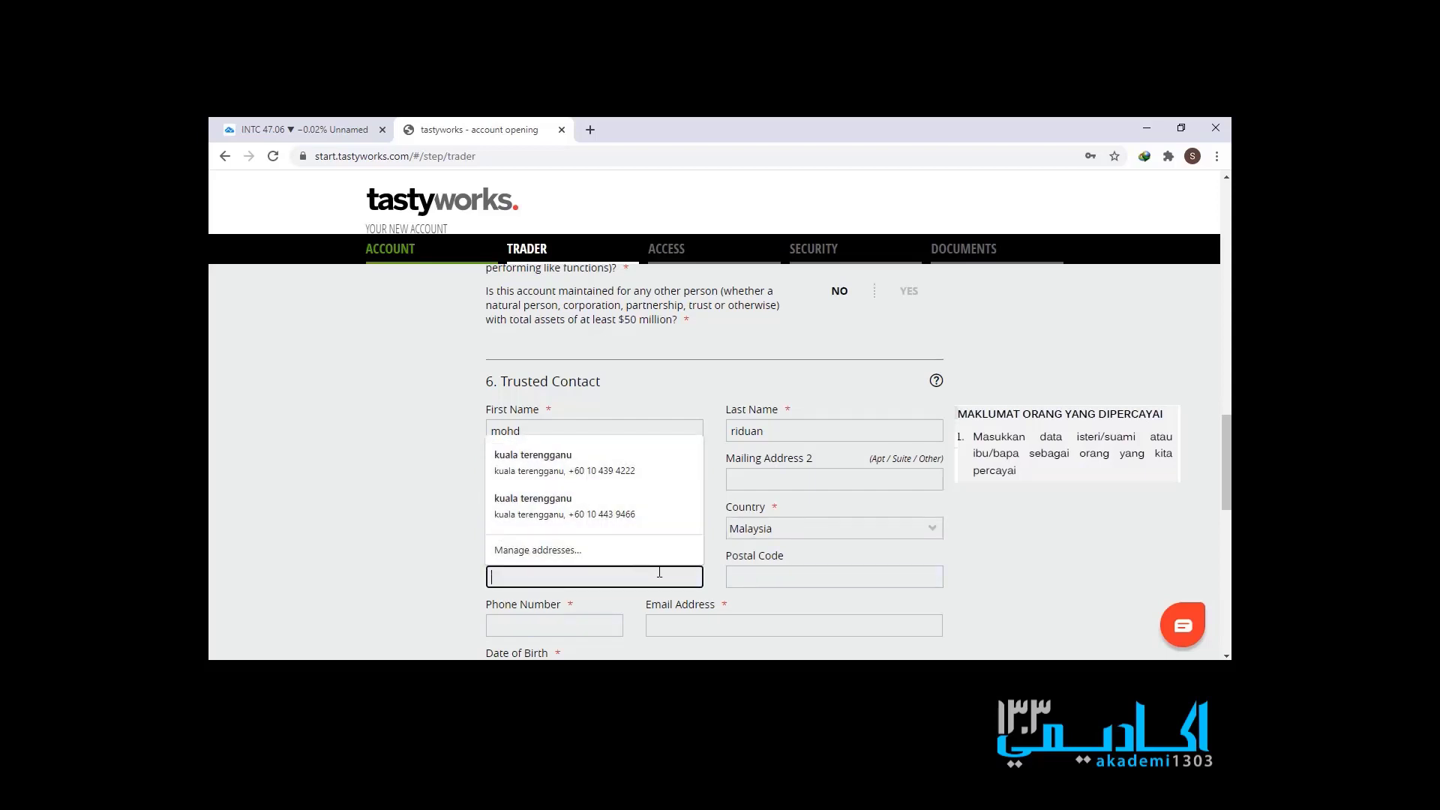
type("kuala terengganu")
key("Tab")
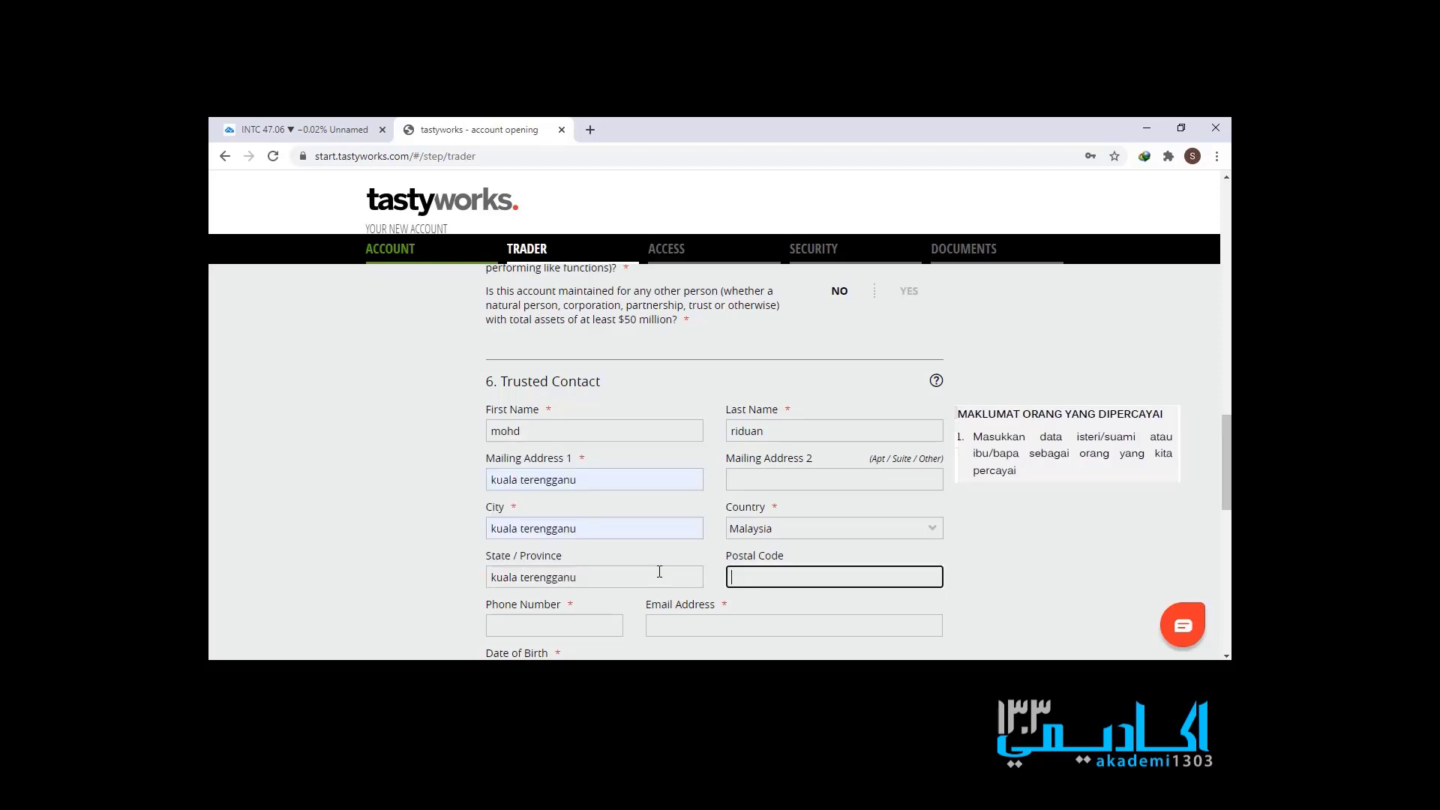
type("21400")
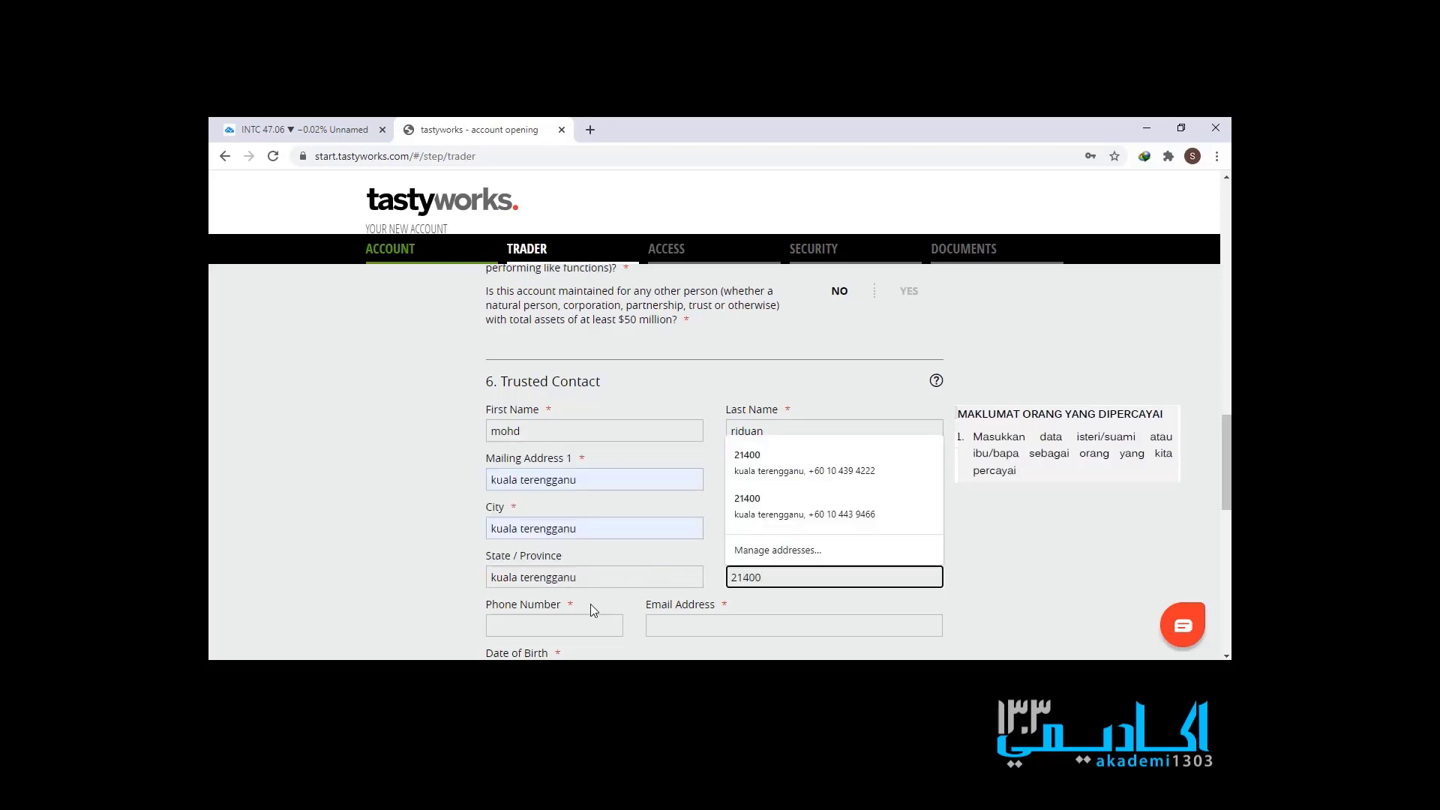
- Enter the trusted contact's phone number and e-mail address
left_click(591, 623)
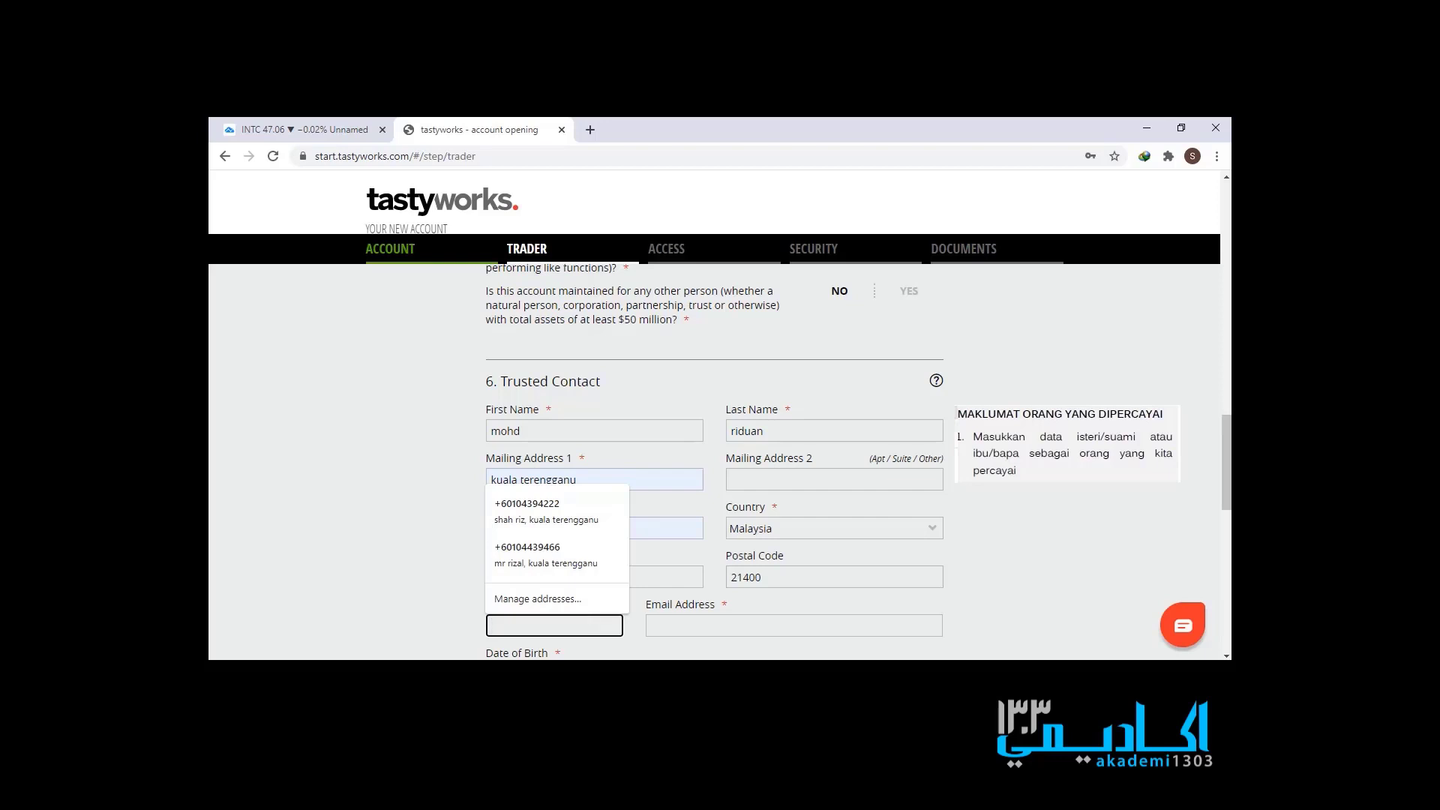
scroll(755, 459, "down", 2)
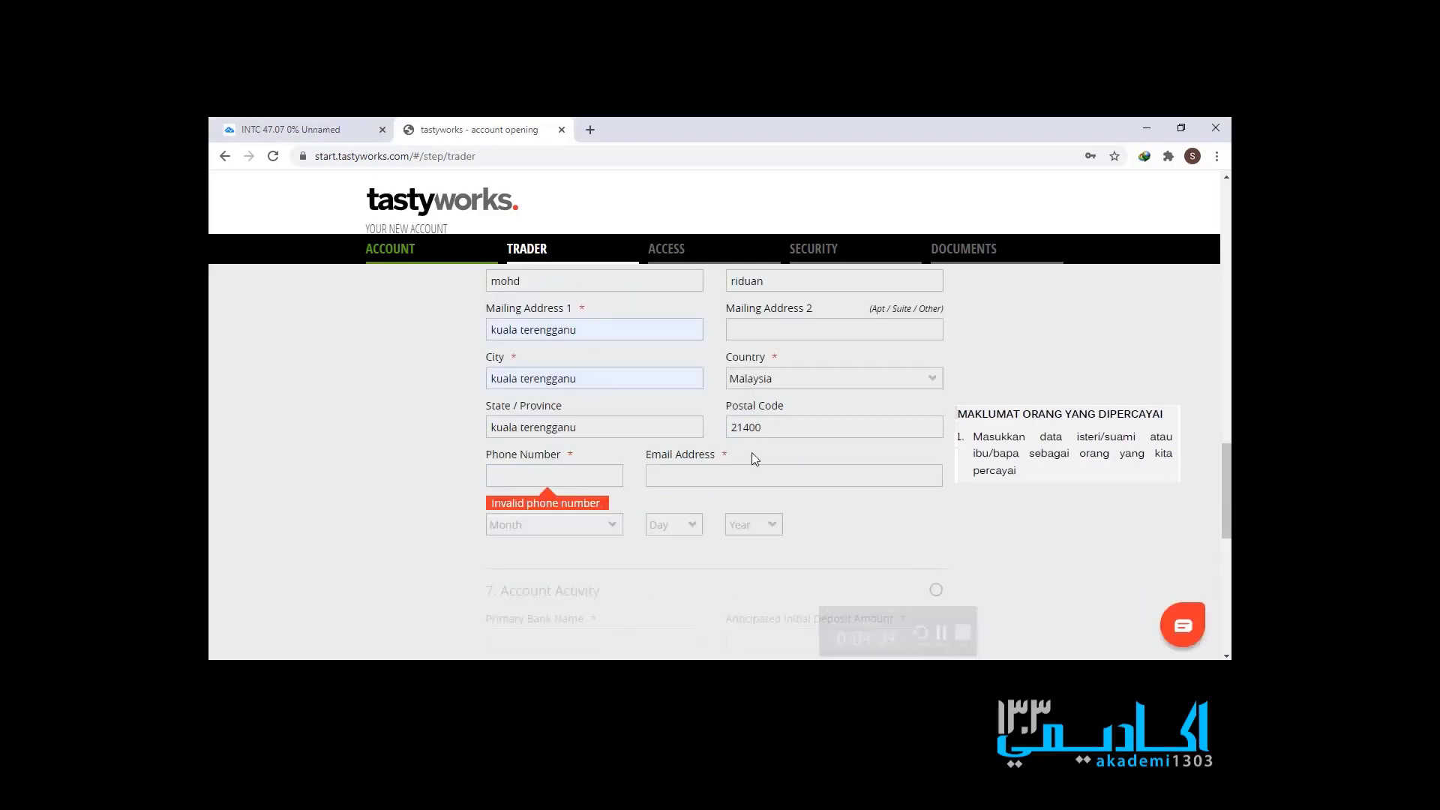
left_click(614, 474)
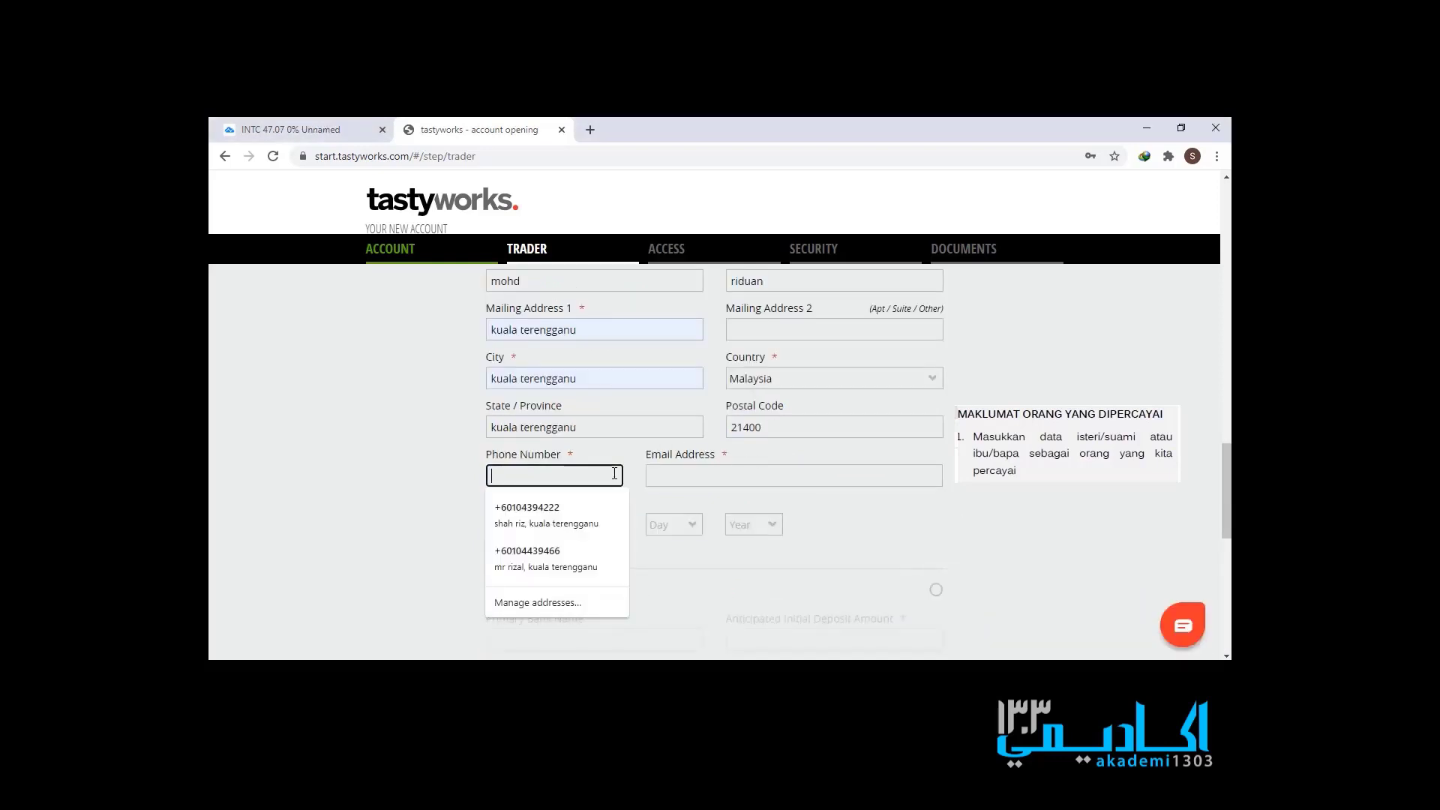
left_click(665, 474)
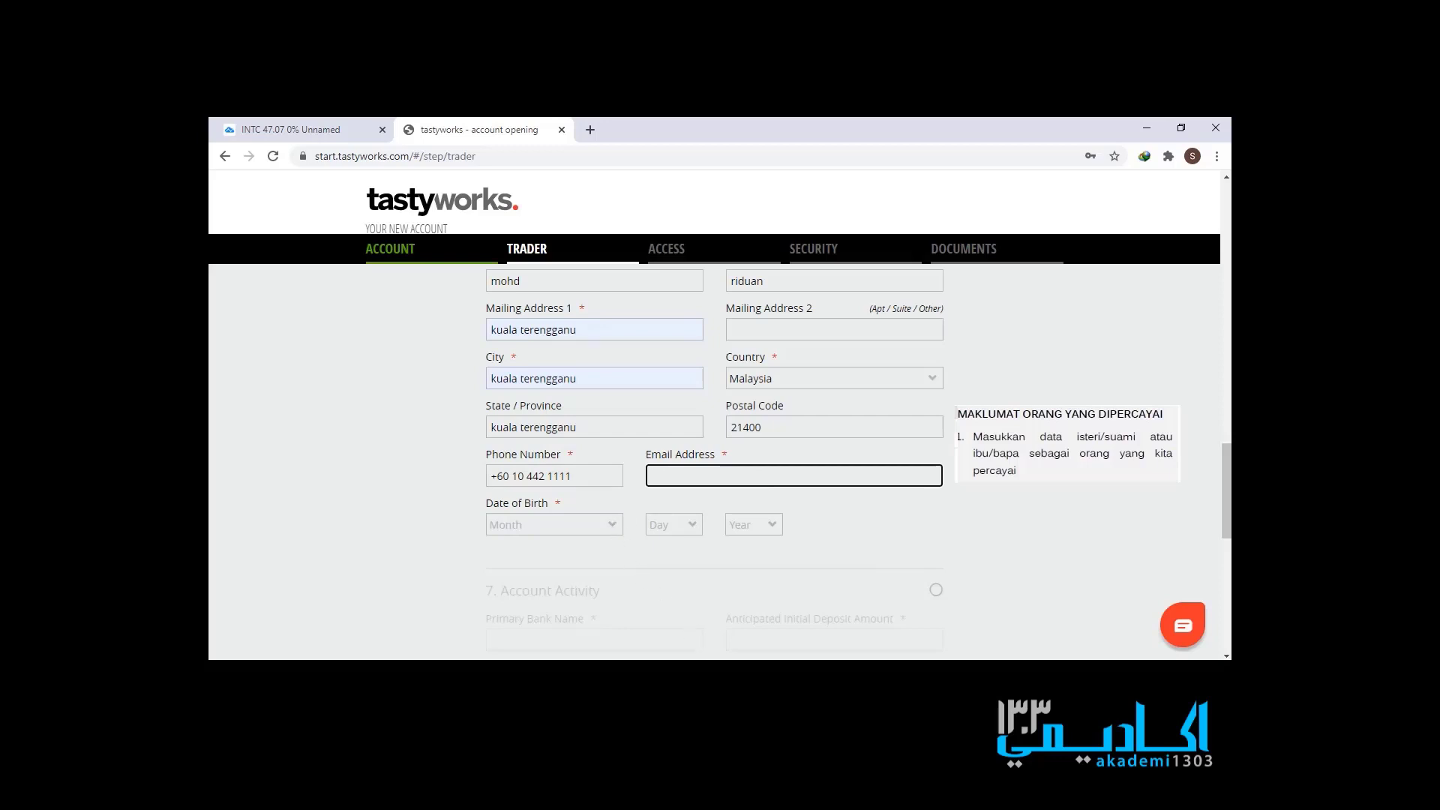
scroll(1007, 498, "down", 1)
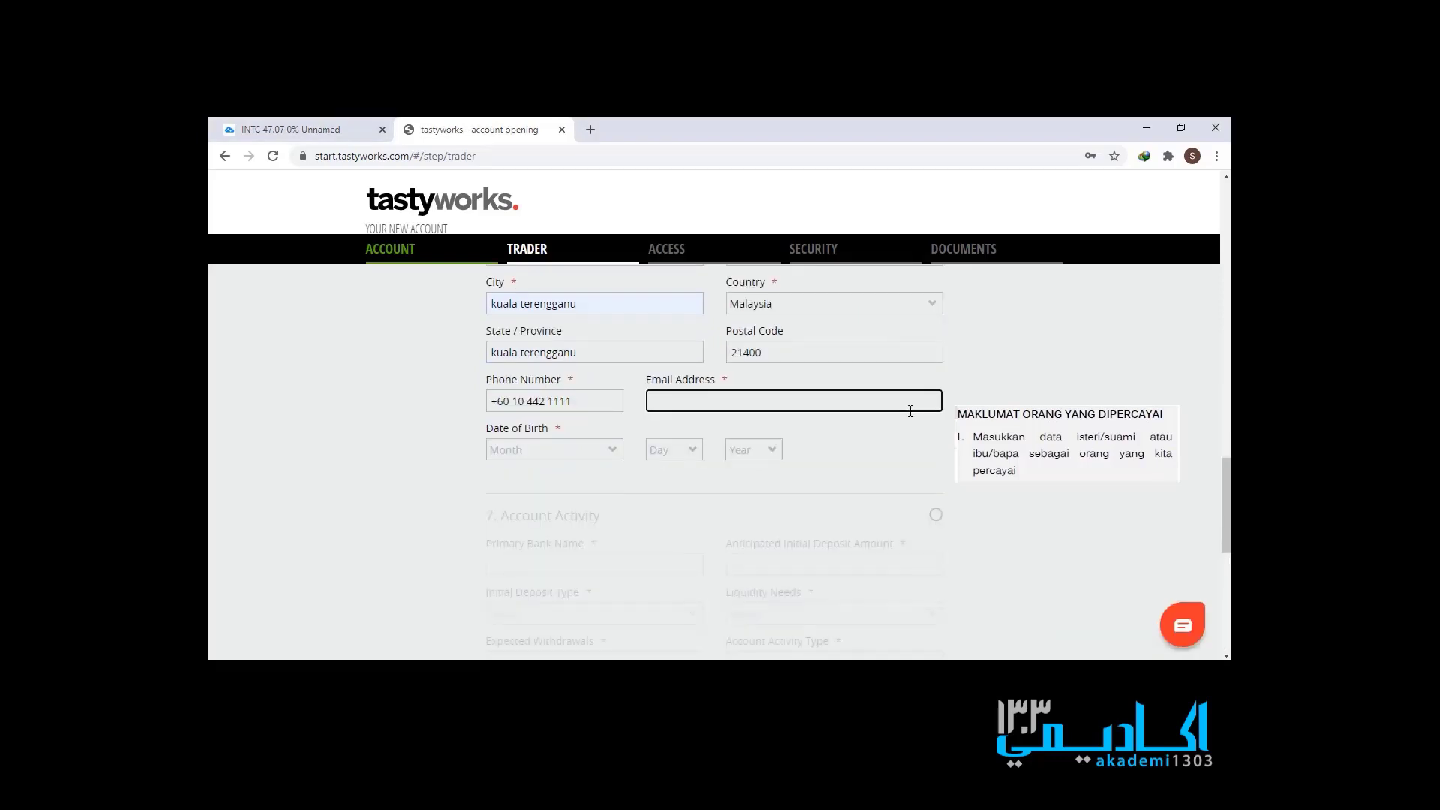
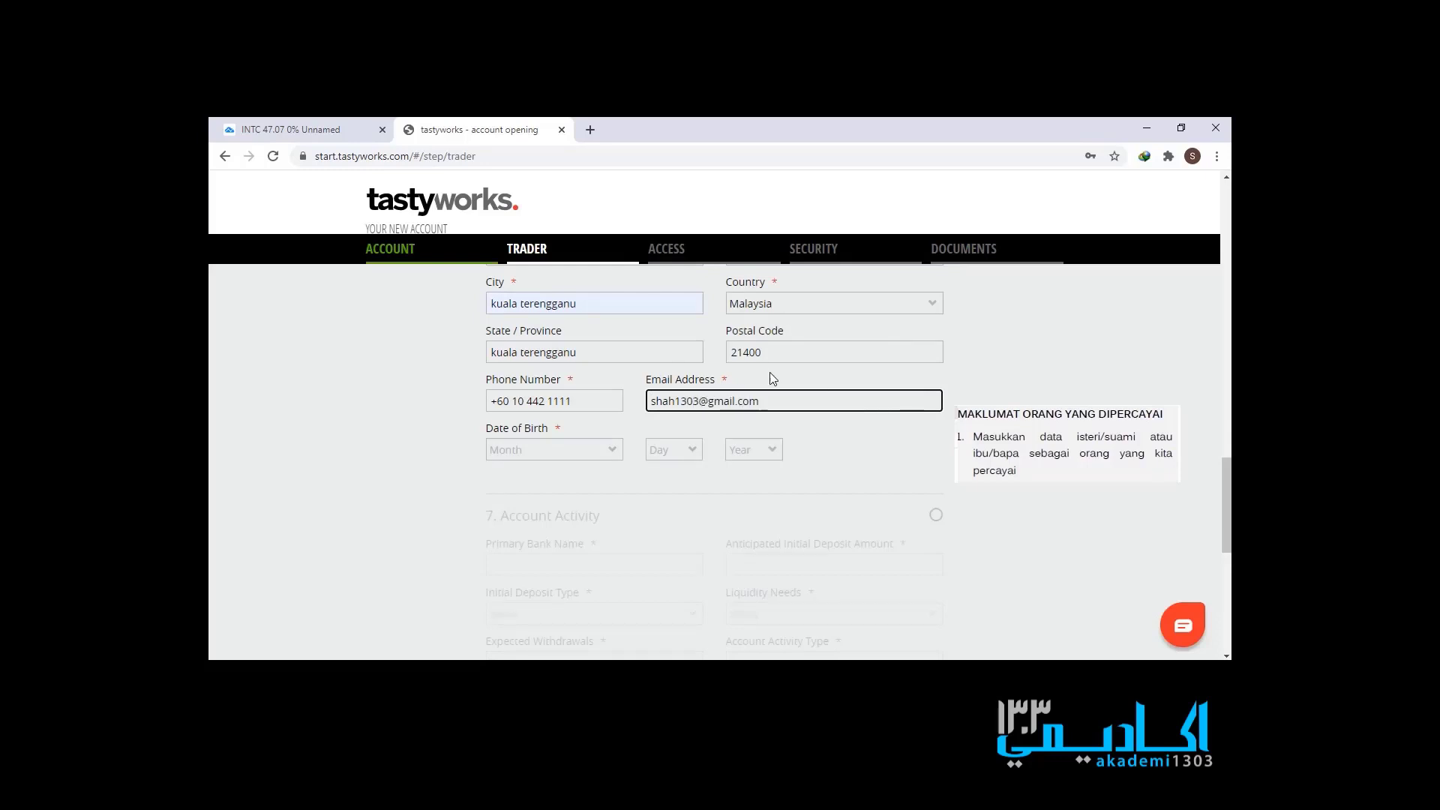
left_click(577, 449)
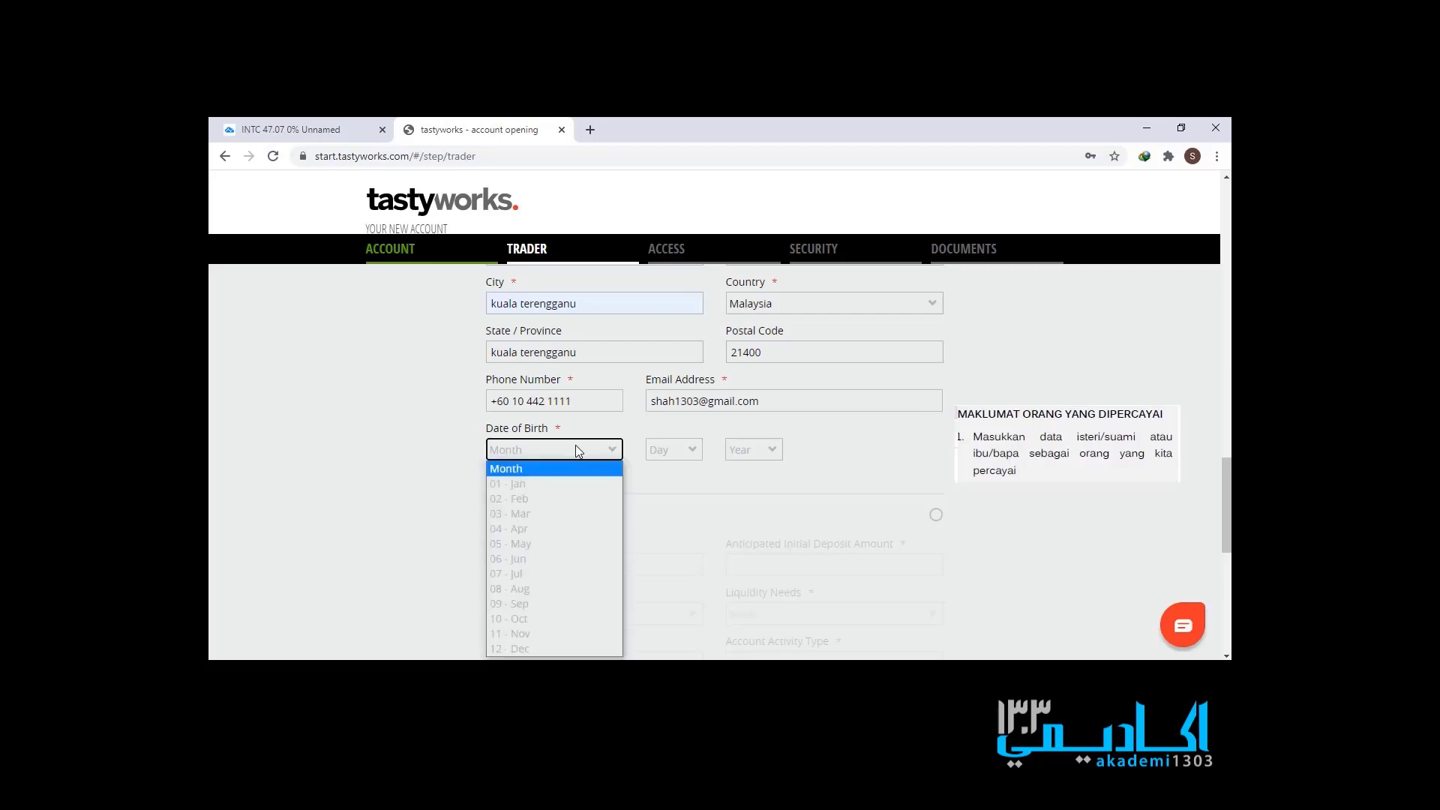
left_click(569, 498)
left_click(671, 450)
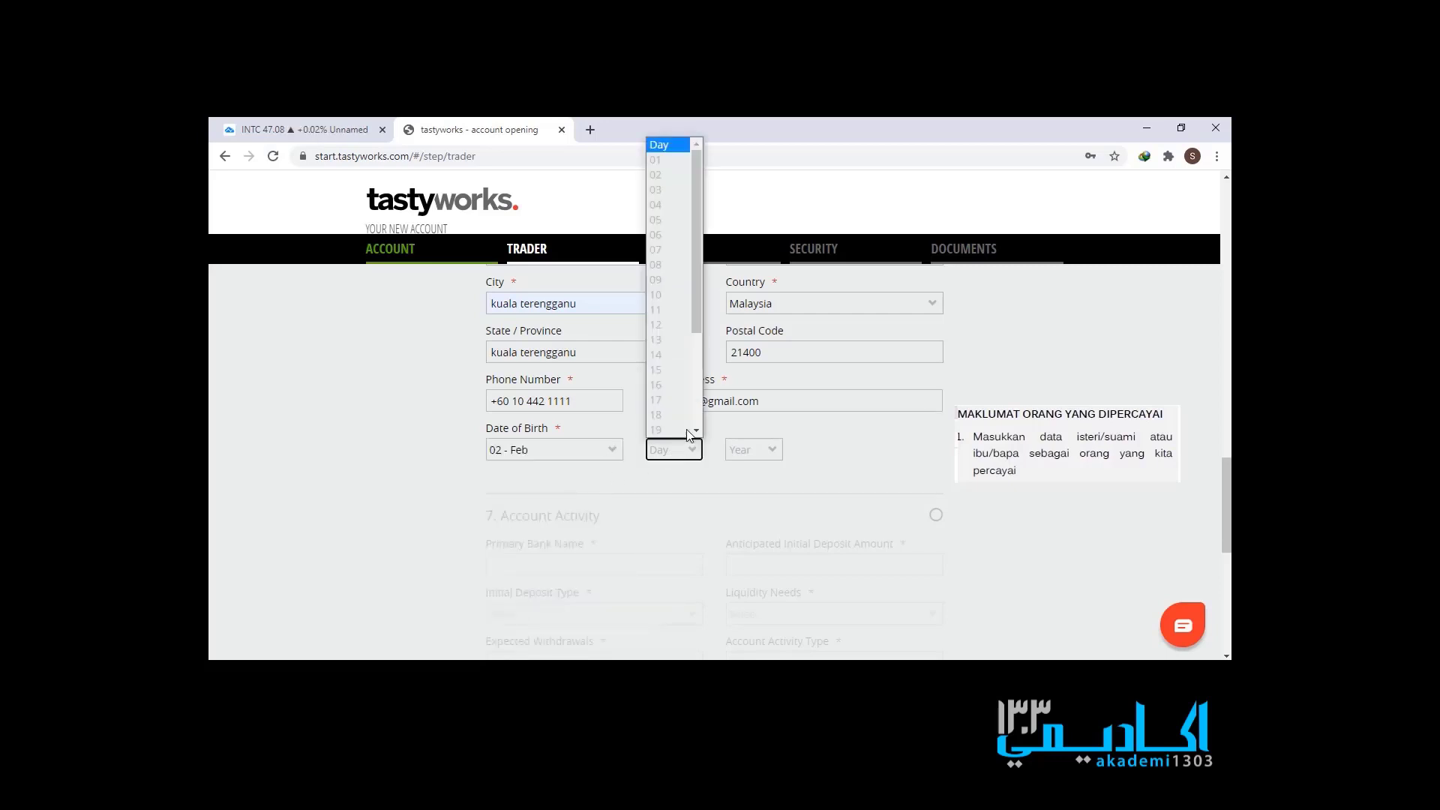
left_click(656, 159)
left_click(758, 454)
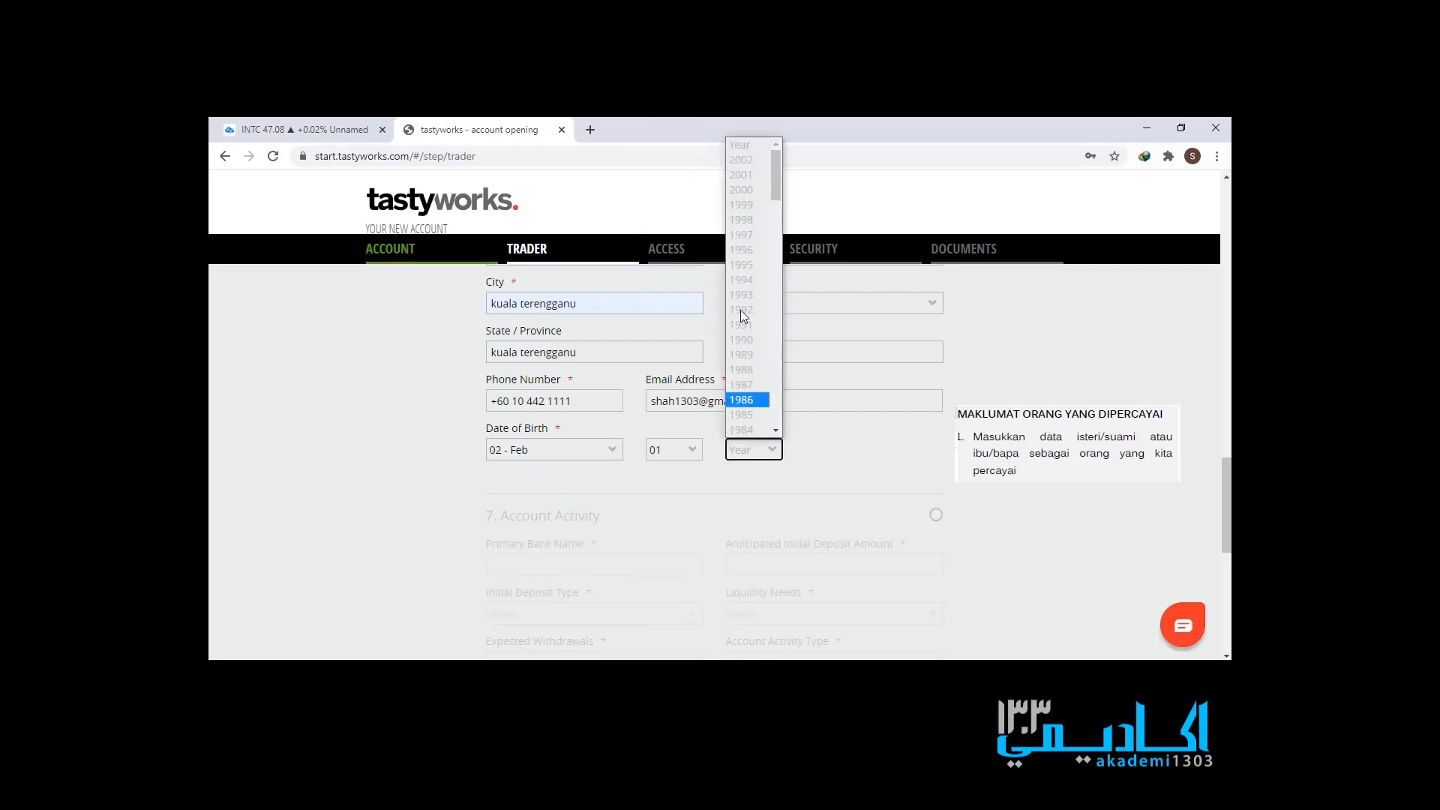
left_click(750, 430)
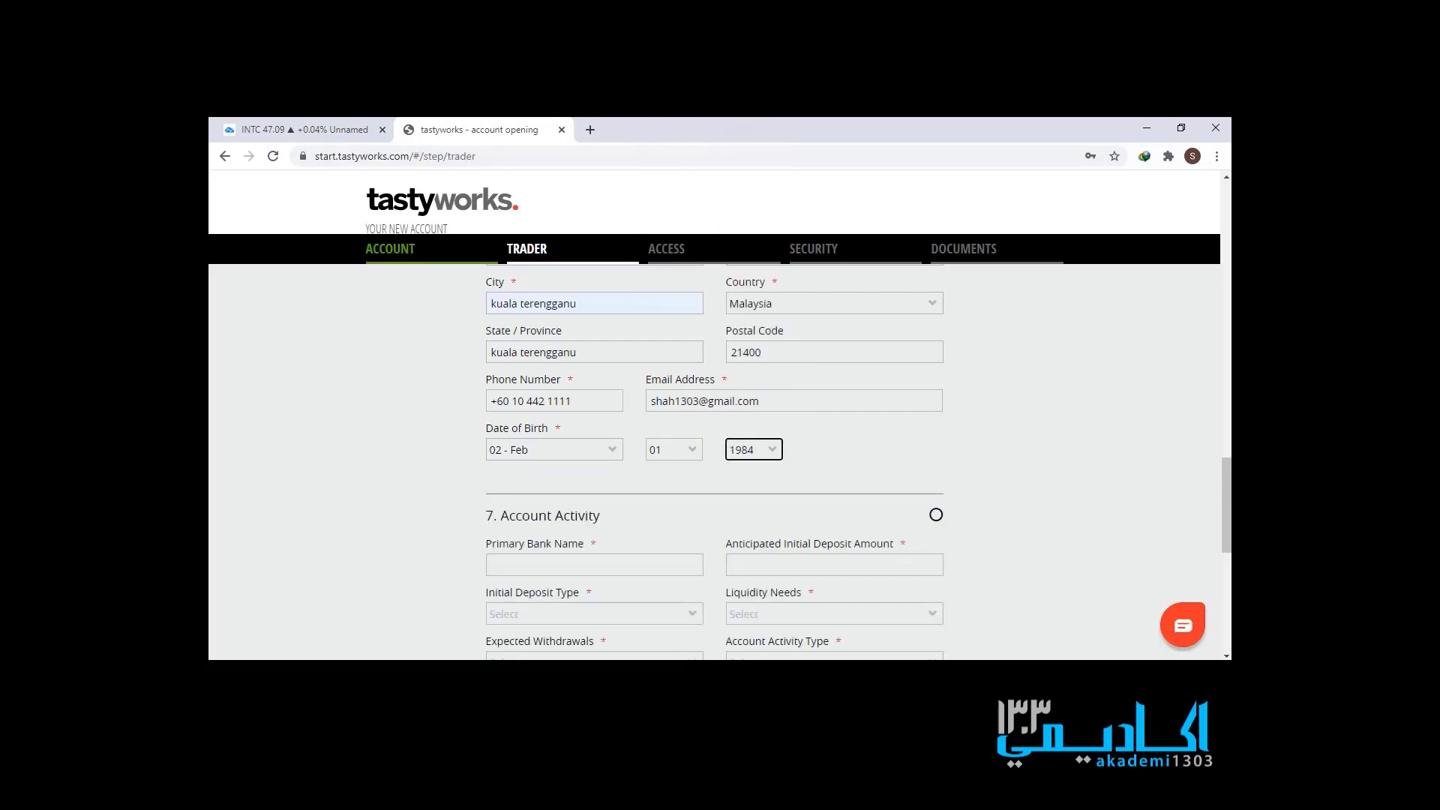
key("alt+Tab")
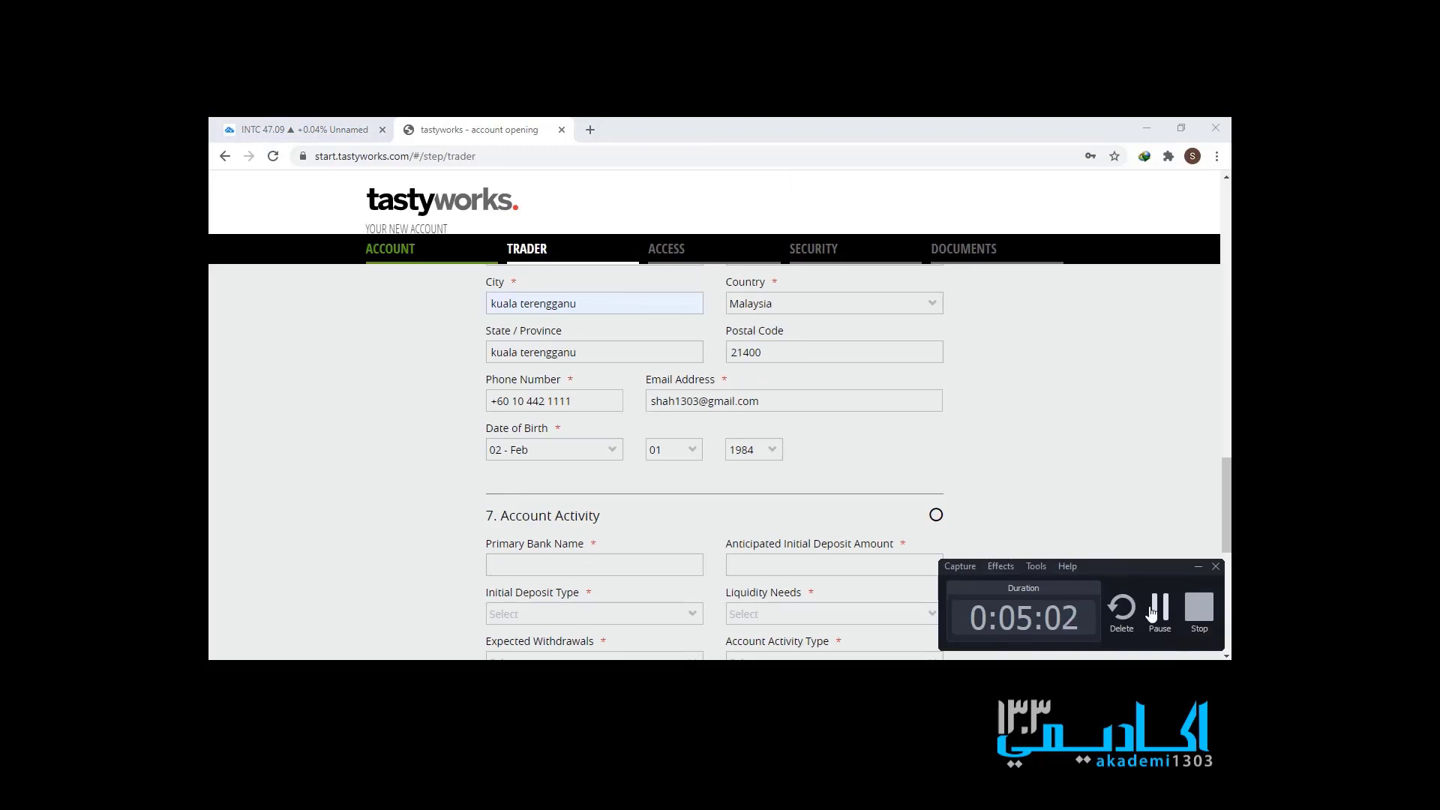
left_click(1152, 613)
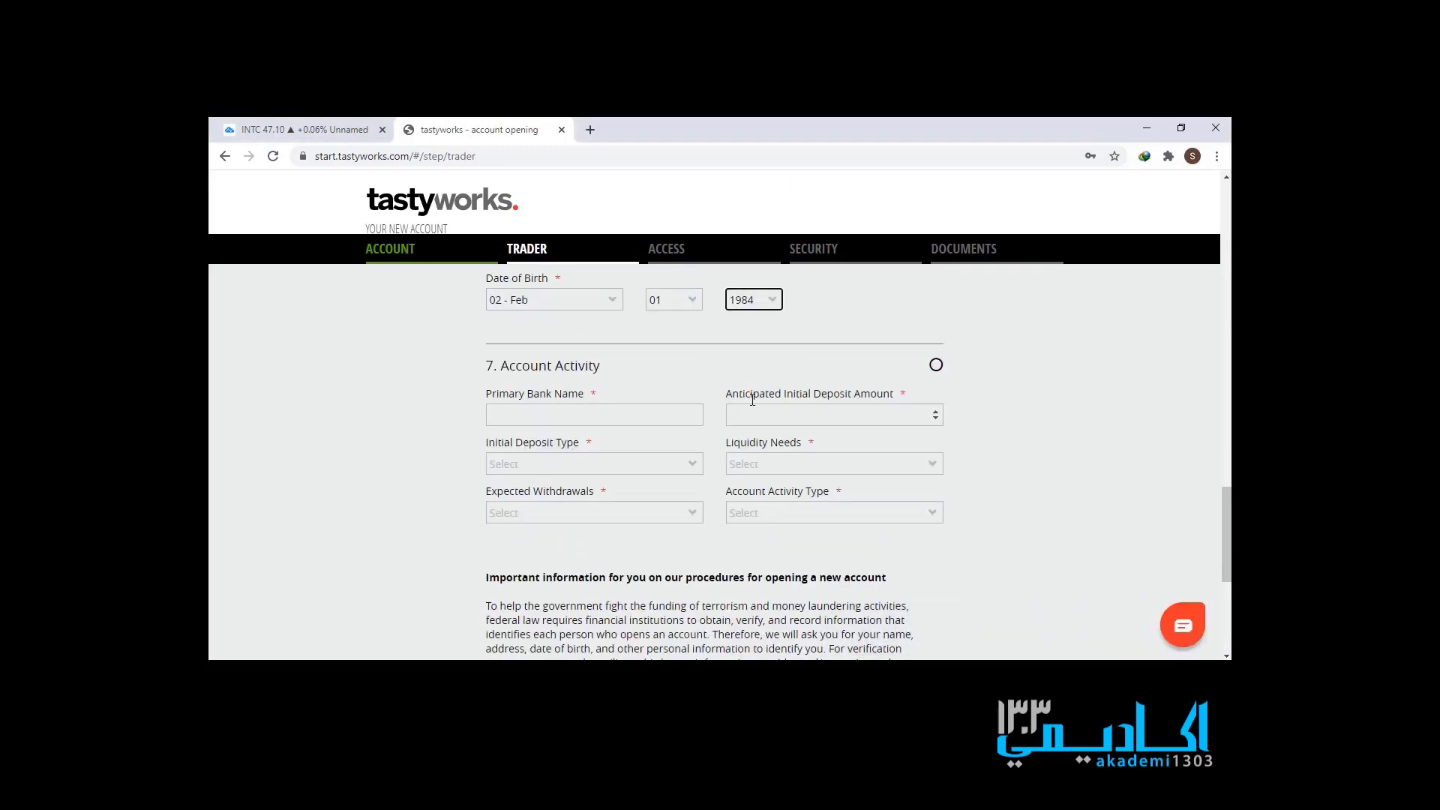
- Enter CIMB BANK as primary bank and 10000 as the anticipated deposit
scroll(637, 431, "up", 1)
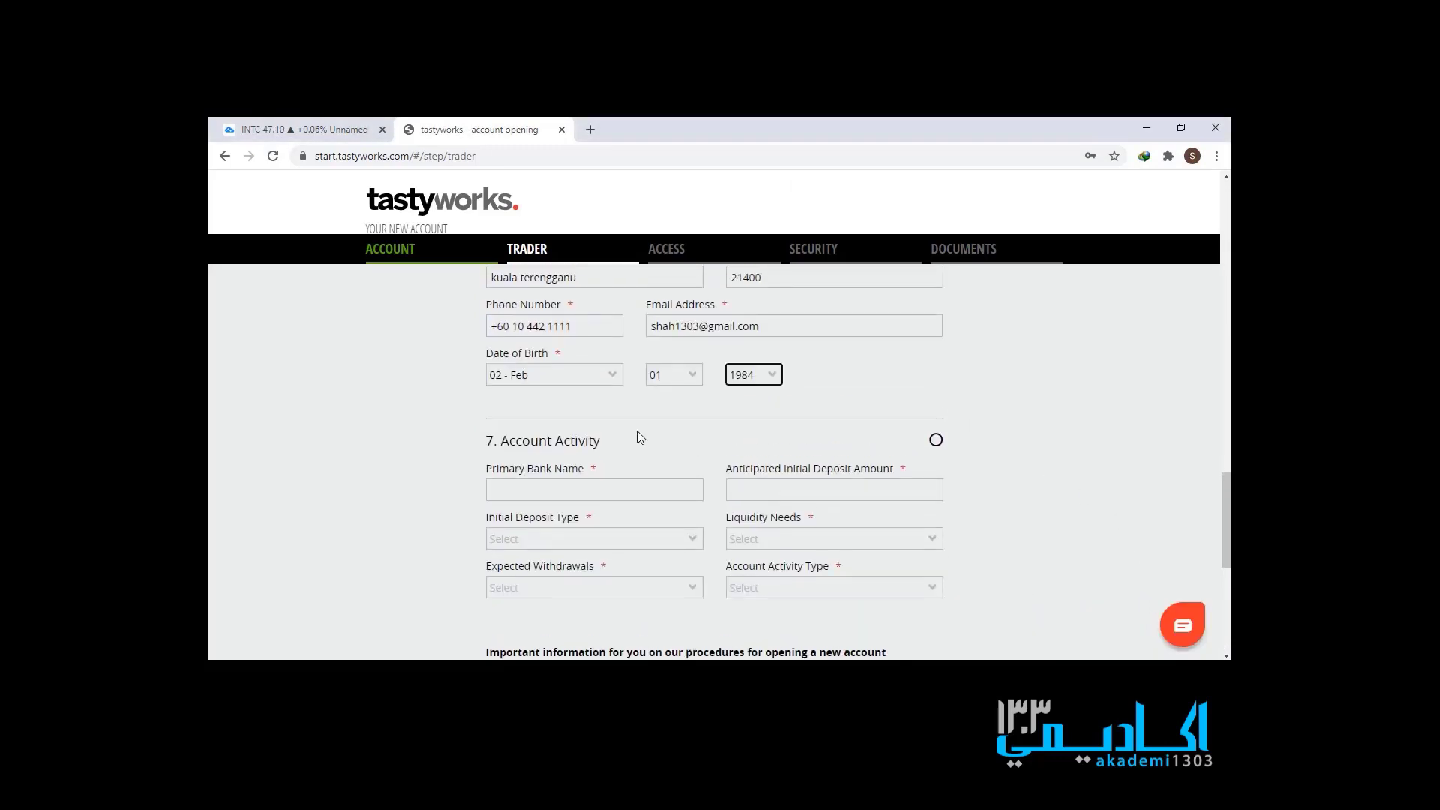
left_click(637, 484)
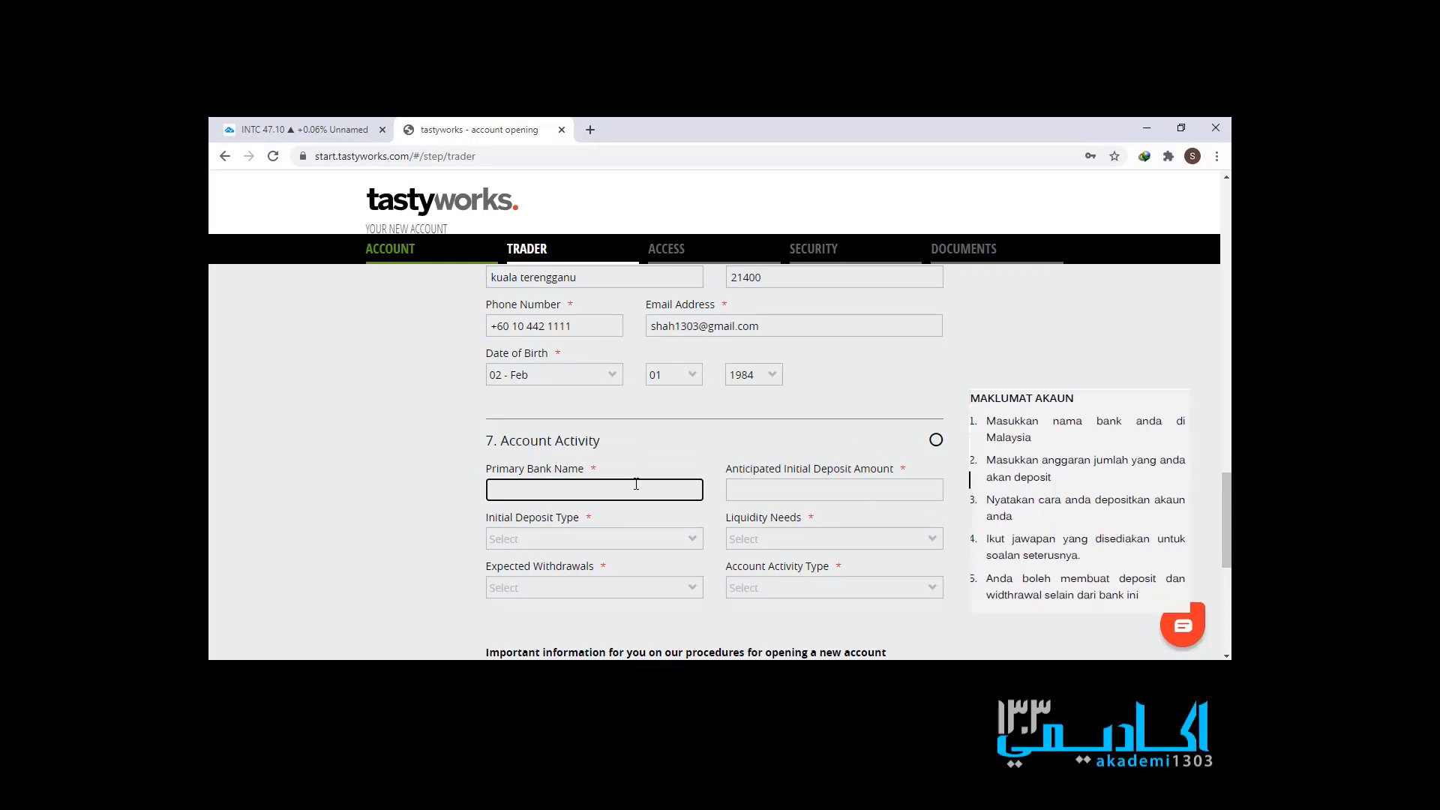
type("CIMB BANK")
left_click(742, 488)
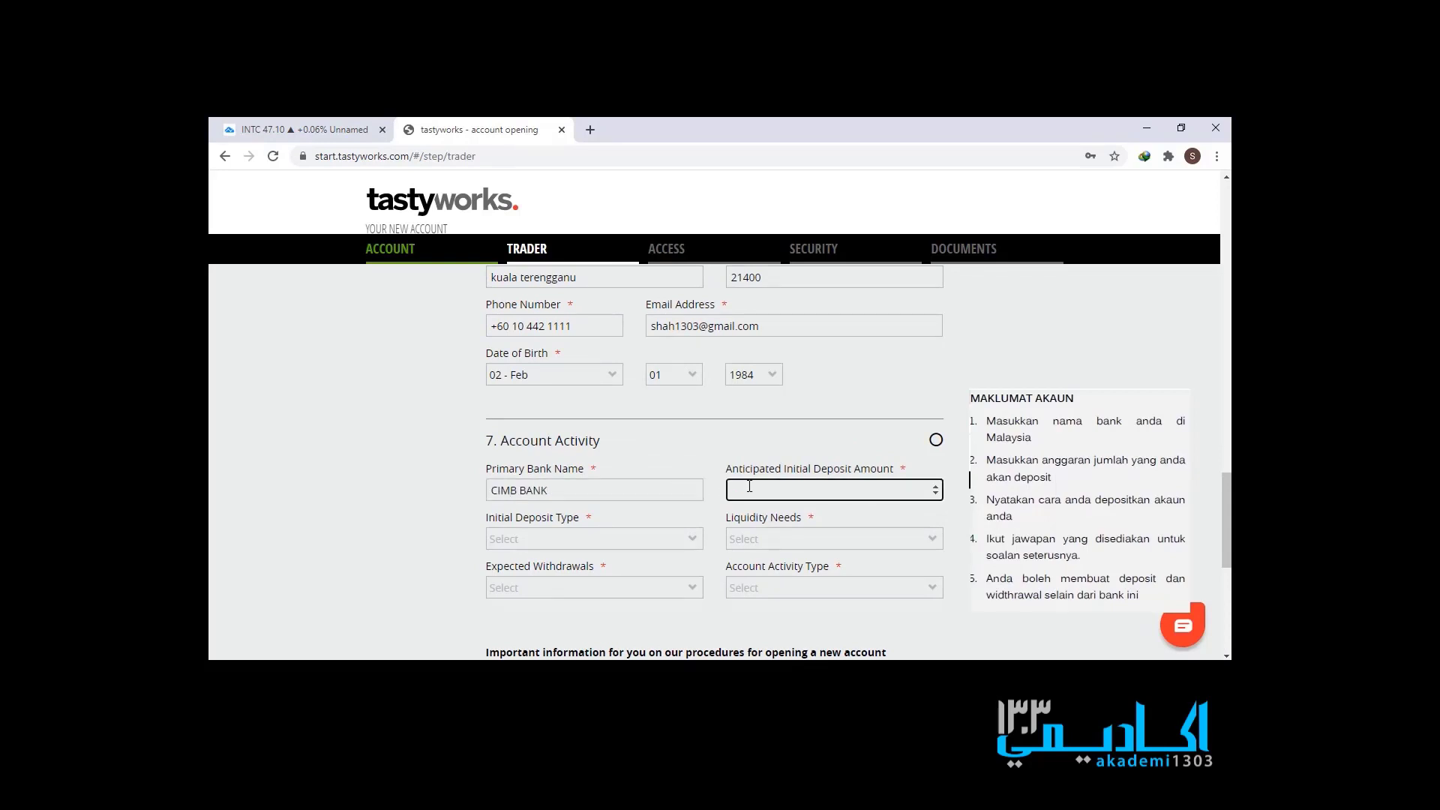
type("10000")
- Choose Account Transfer, Very Important liquidity, Frequent withdrawals and Active Trading
left_click(659, 546)
left_click(618, 573)
left_click(794, 538)
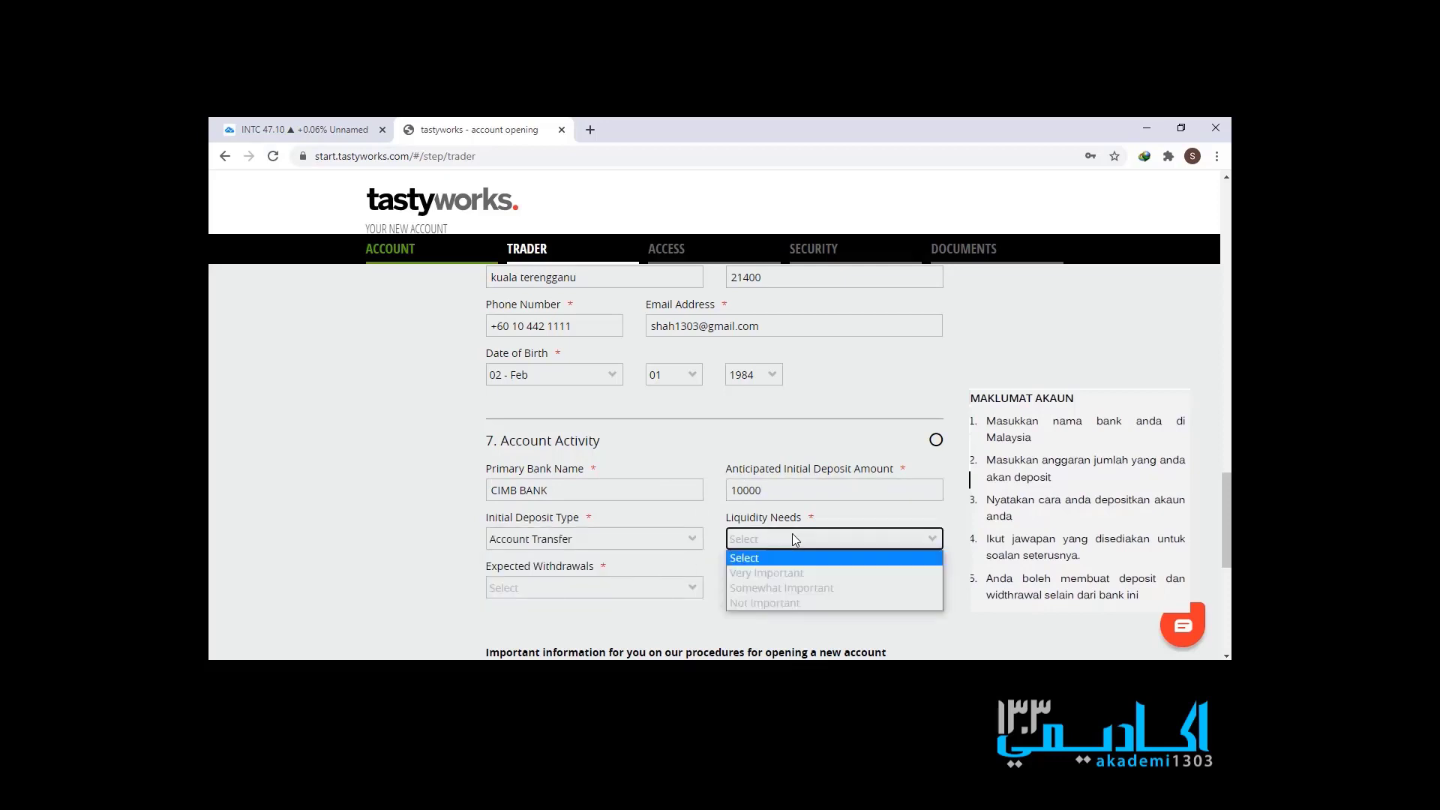
left_click(788, 572)
left_click(671, 589)
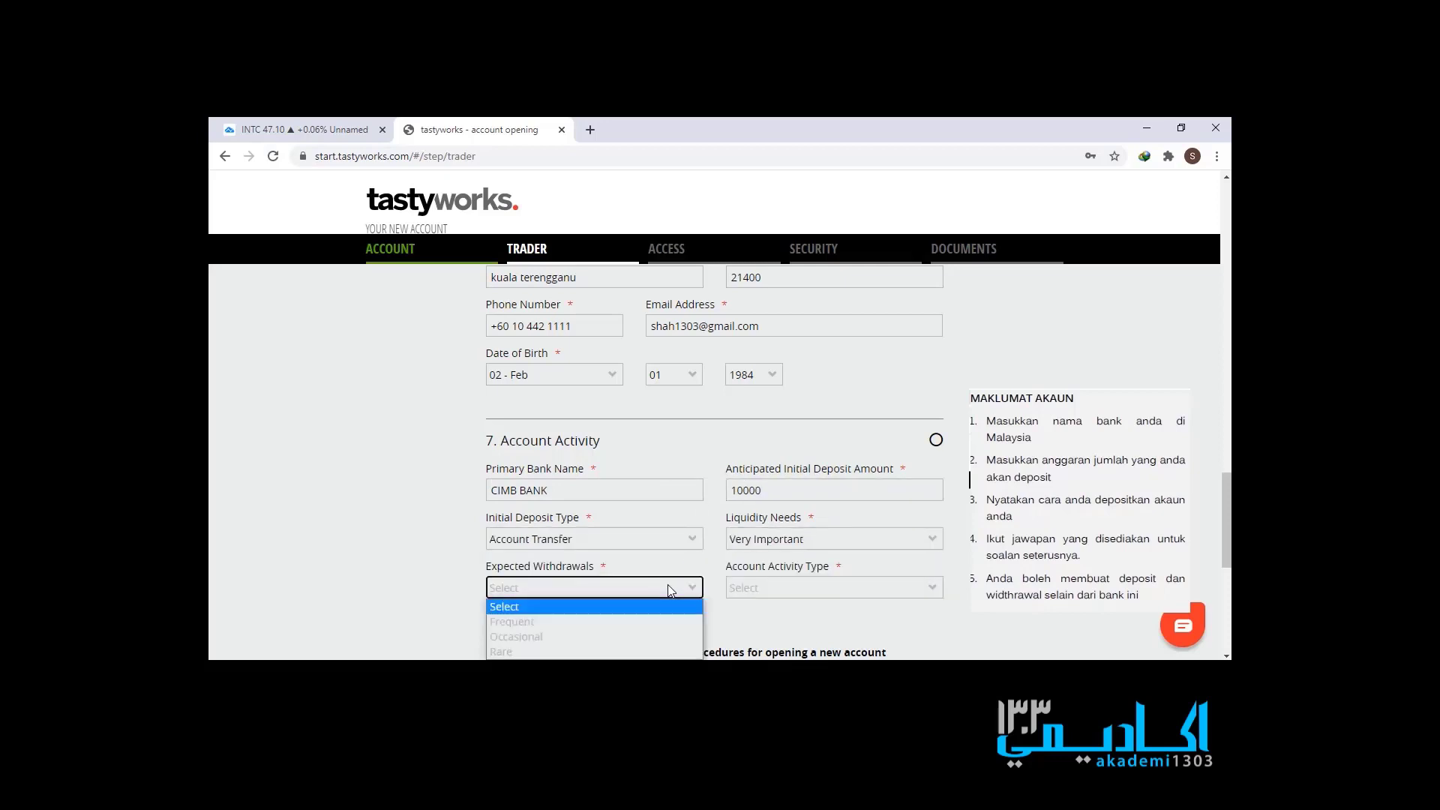
left_click(623, 618)
left_click(782, 587)
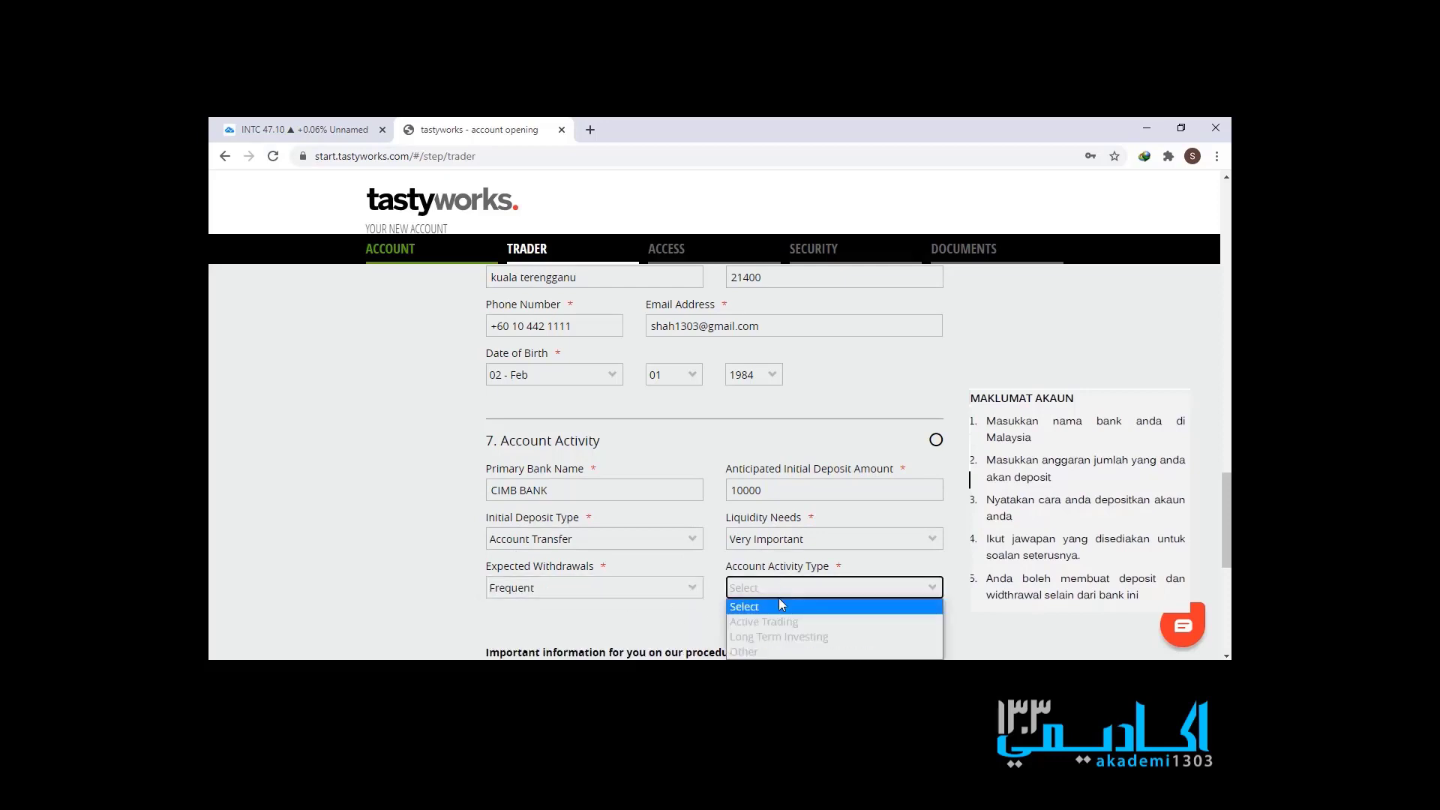
left_click(772, 628)
scroll(974, 556, "down", 4)
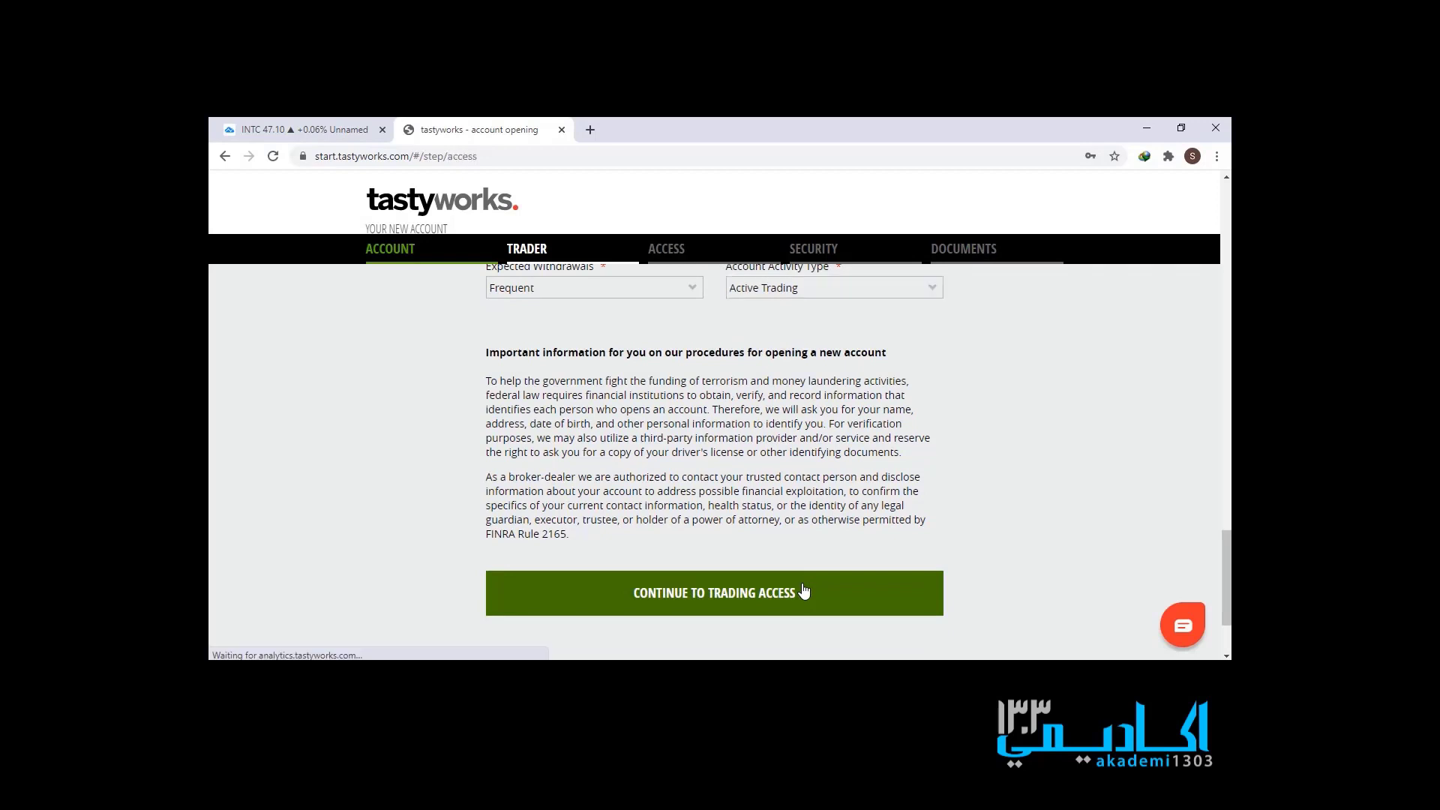
- Rate knowledge of stocks, covered options, uncovered options and futures as Extensive
left_click(803, 592)
scroll(824, 551, "down", 2)
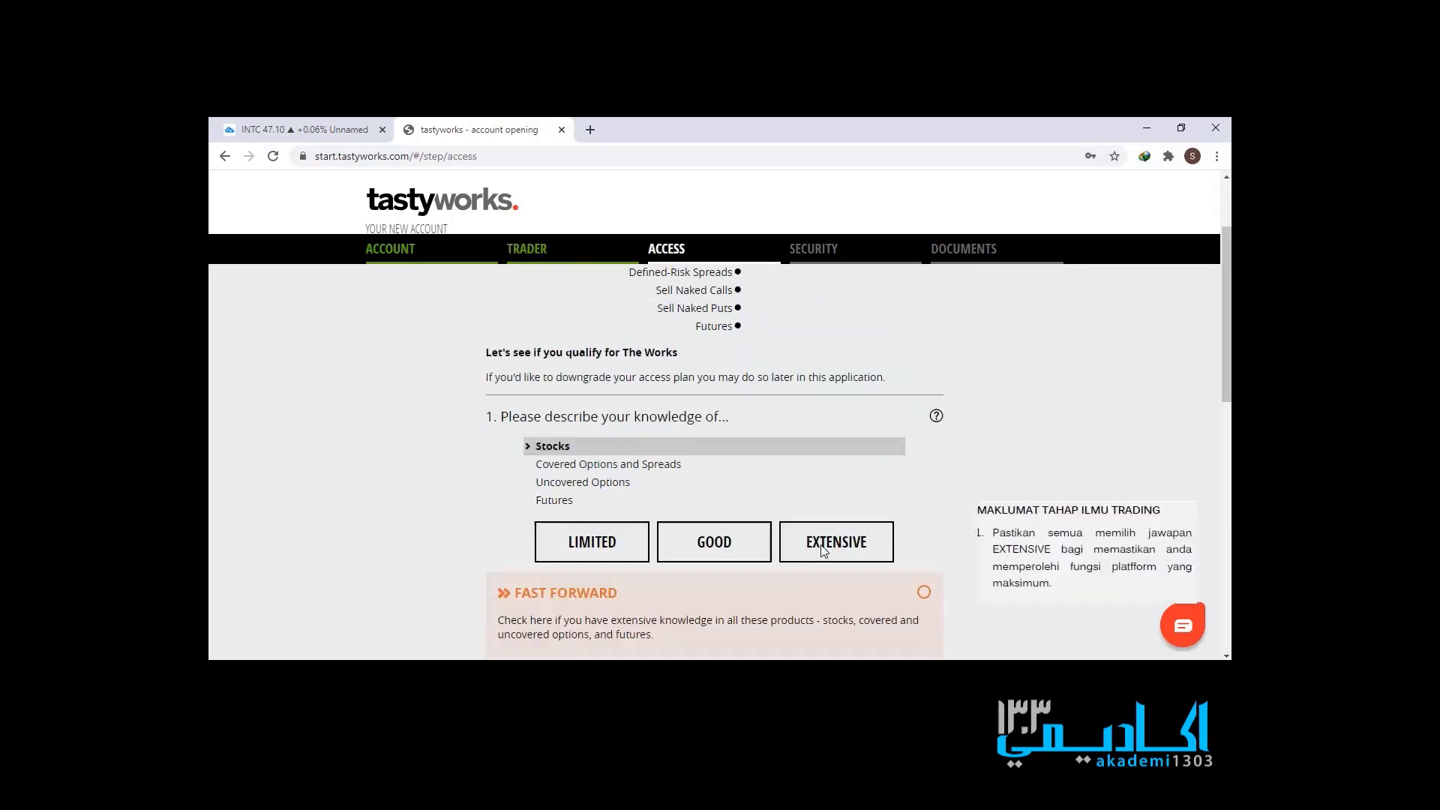
left_click(797, 521)
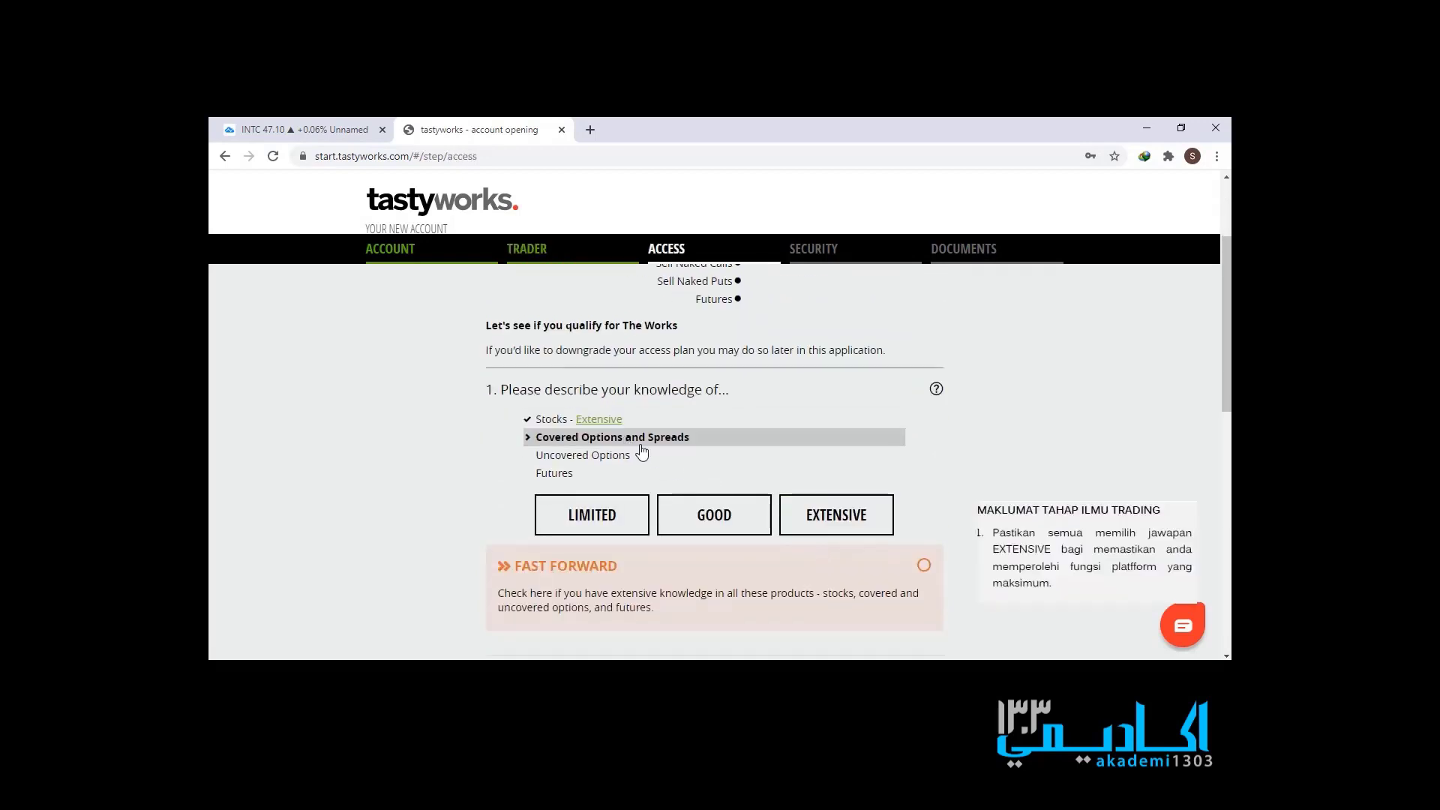
left_click(846, 523)
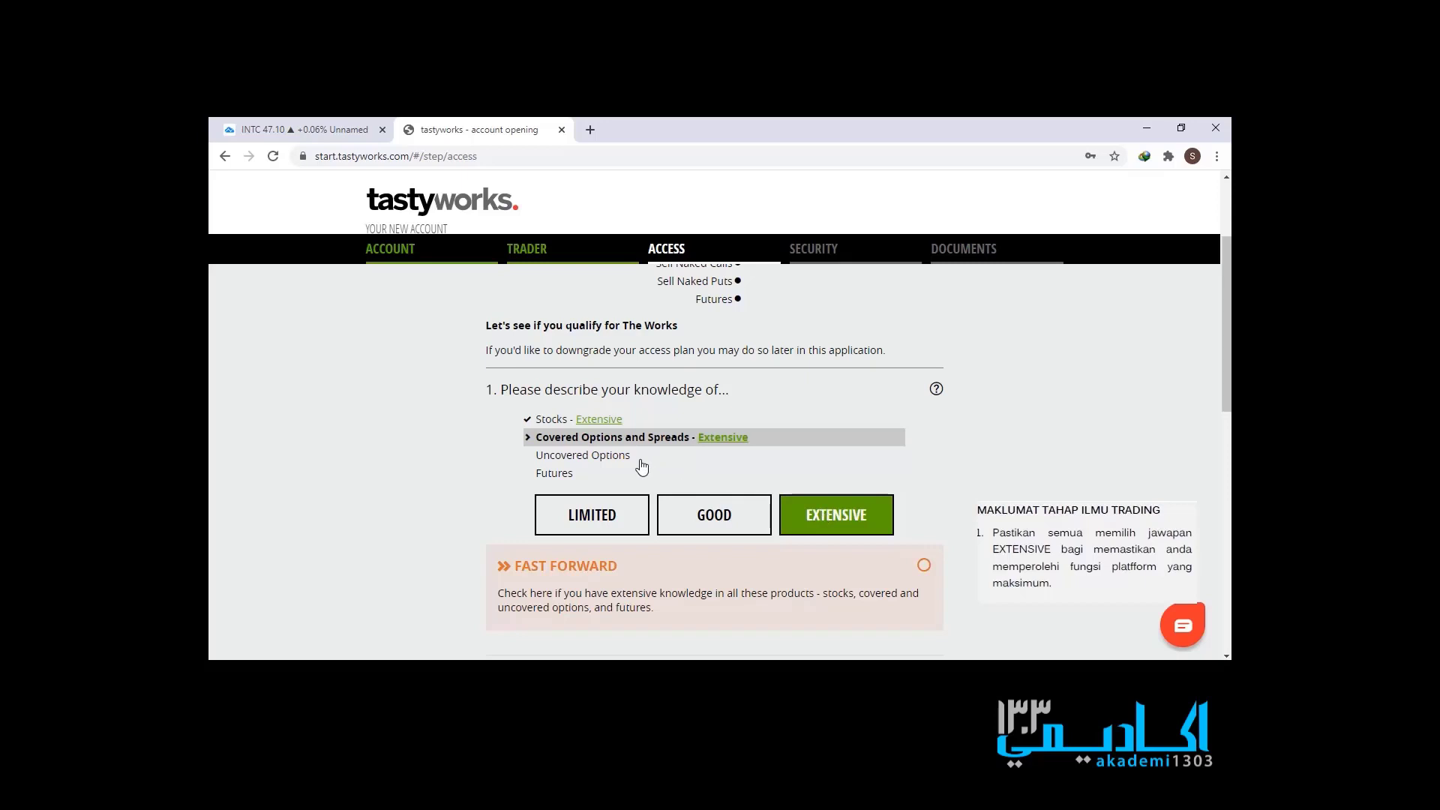
left_click(823, 519)
left_click(838, 523)
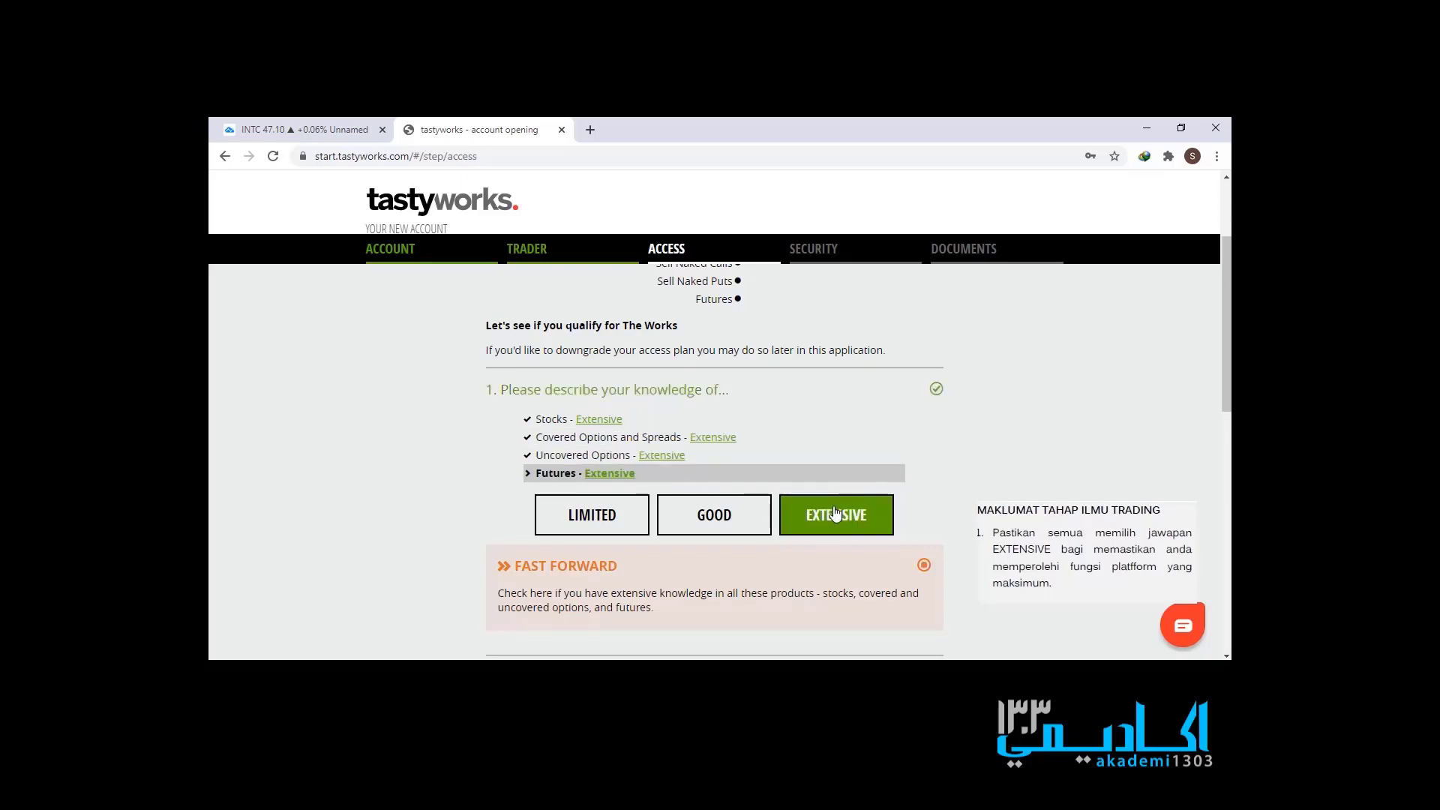
- Choose Growth, $25K - 50K annual income, and $50K - 100K net and liquid net worth
scroll(836, 508, "down", 2)
scroll(883, 527, "down", 1)
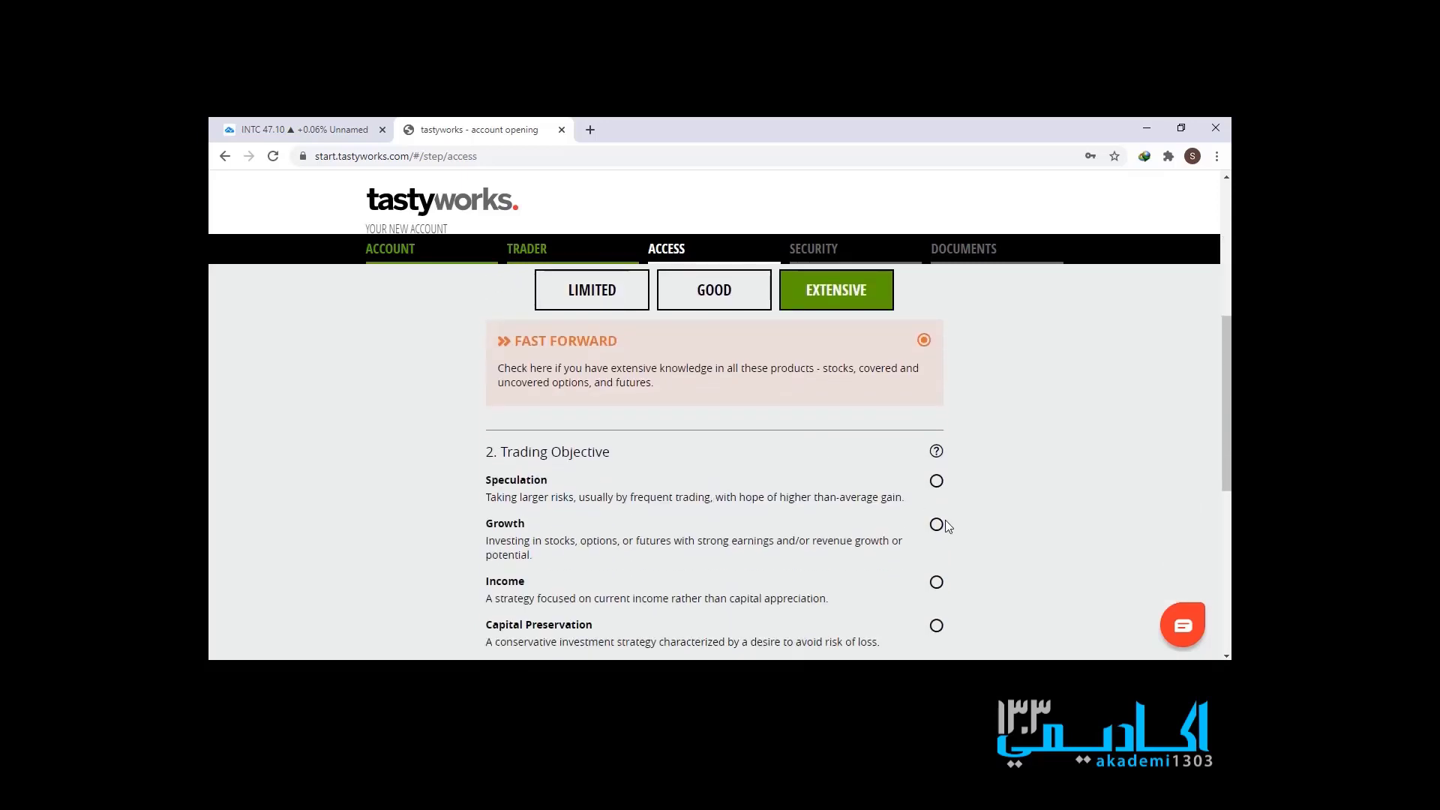
left_click(937, 526)
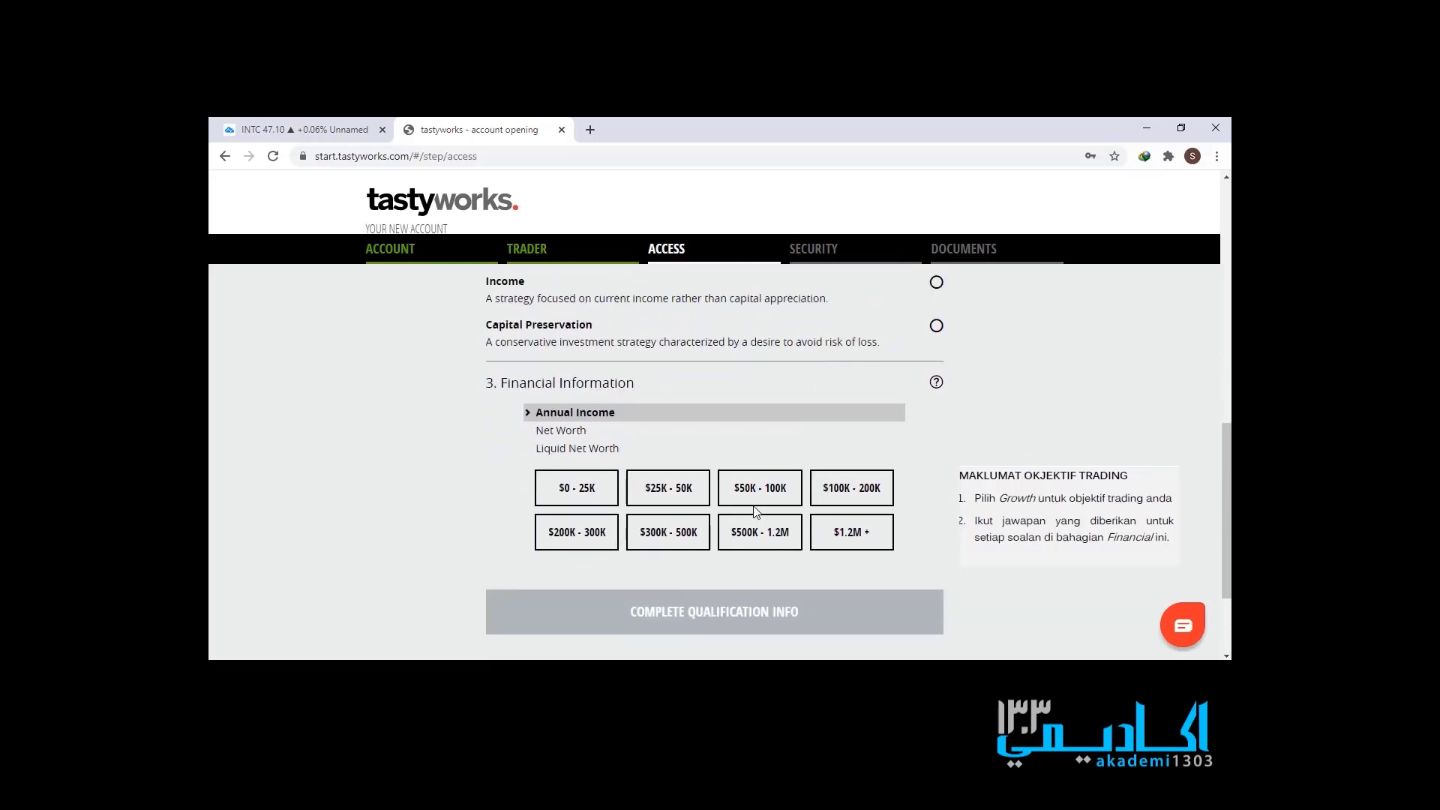
left_click(690, 498)
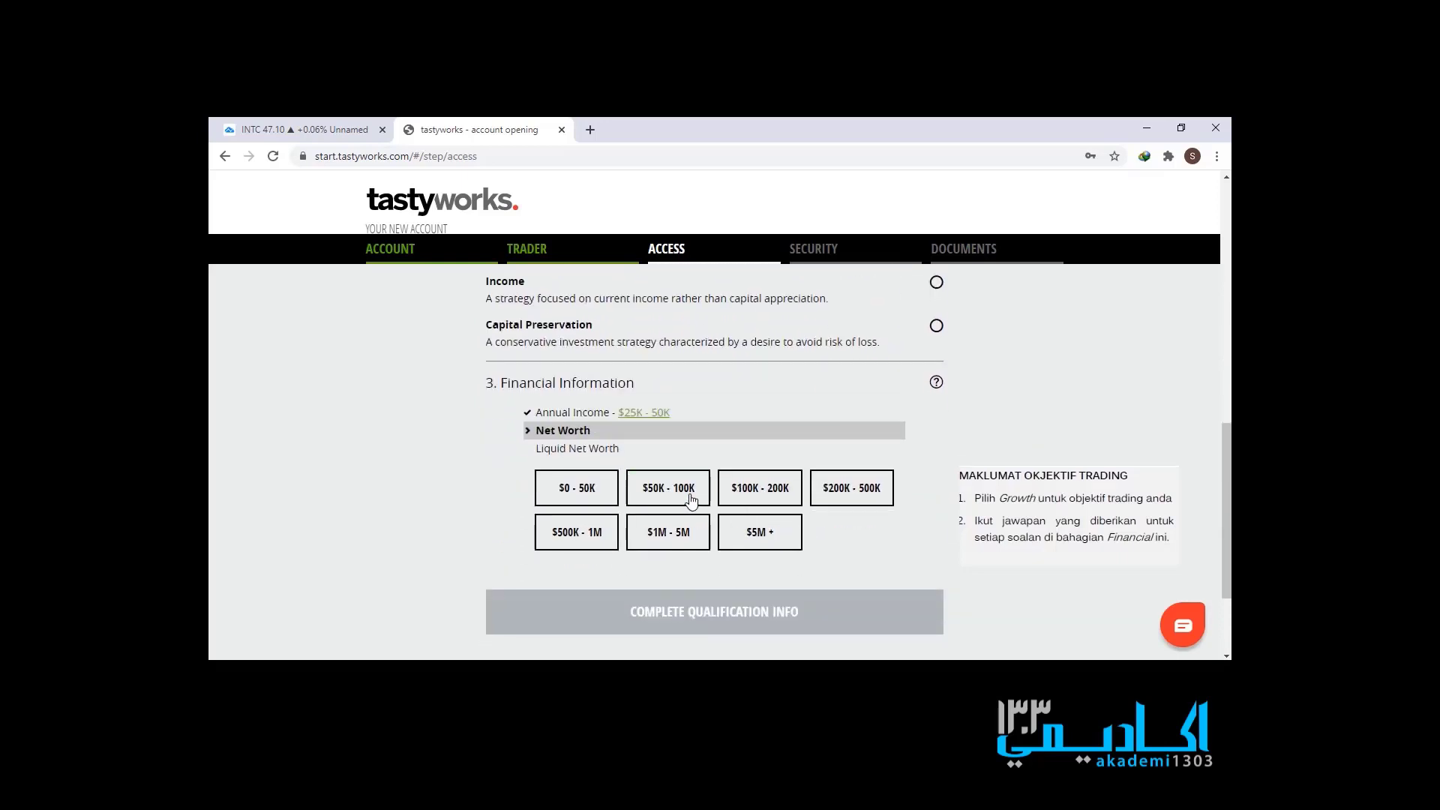
left_click(690, 498)
left_click(692, 500)
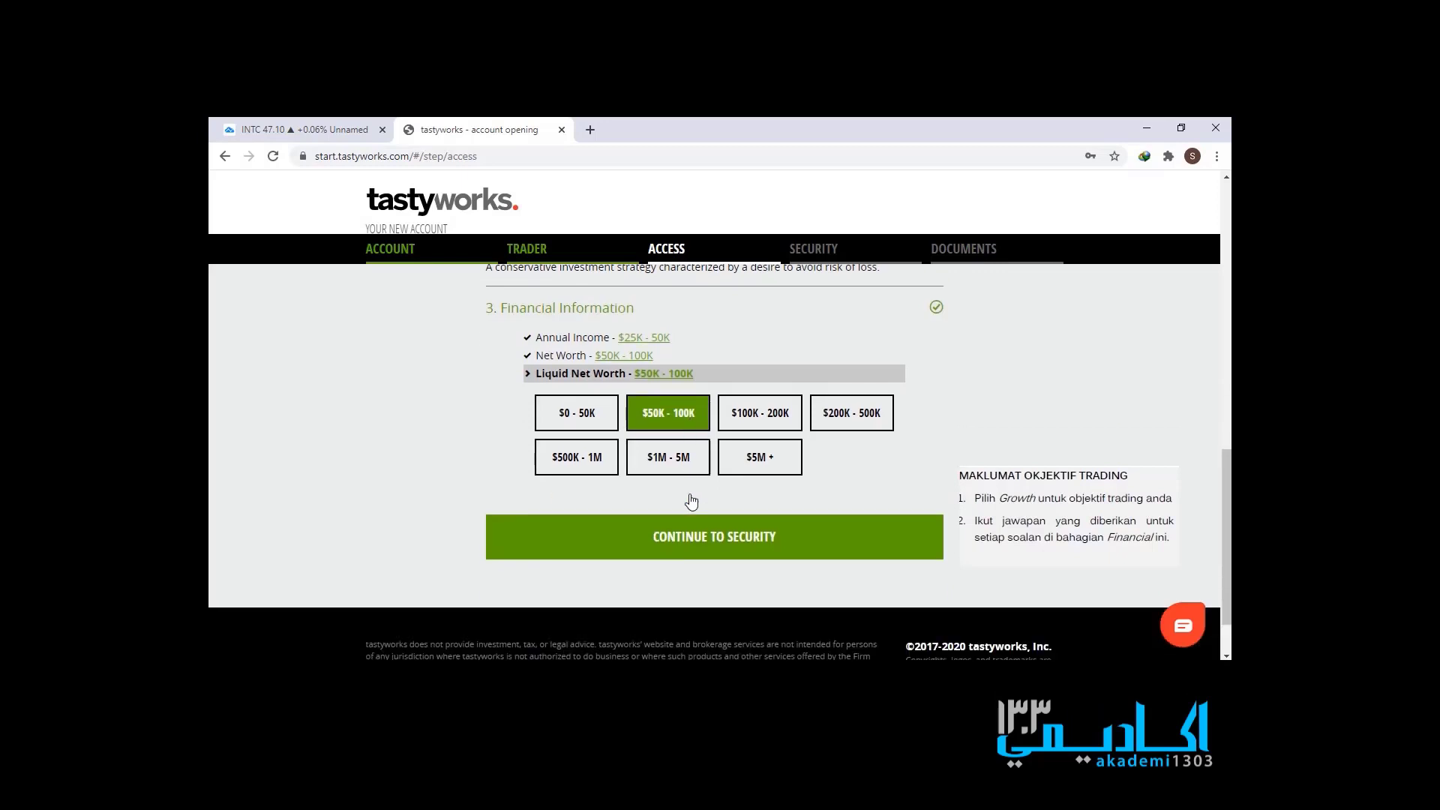
- Submit the Access answers and proceed to the Security step's two-factor authentication prompt
left_click(697, 538)
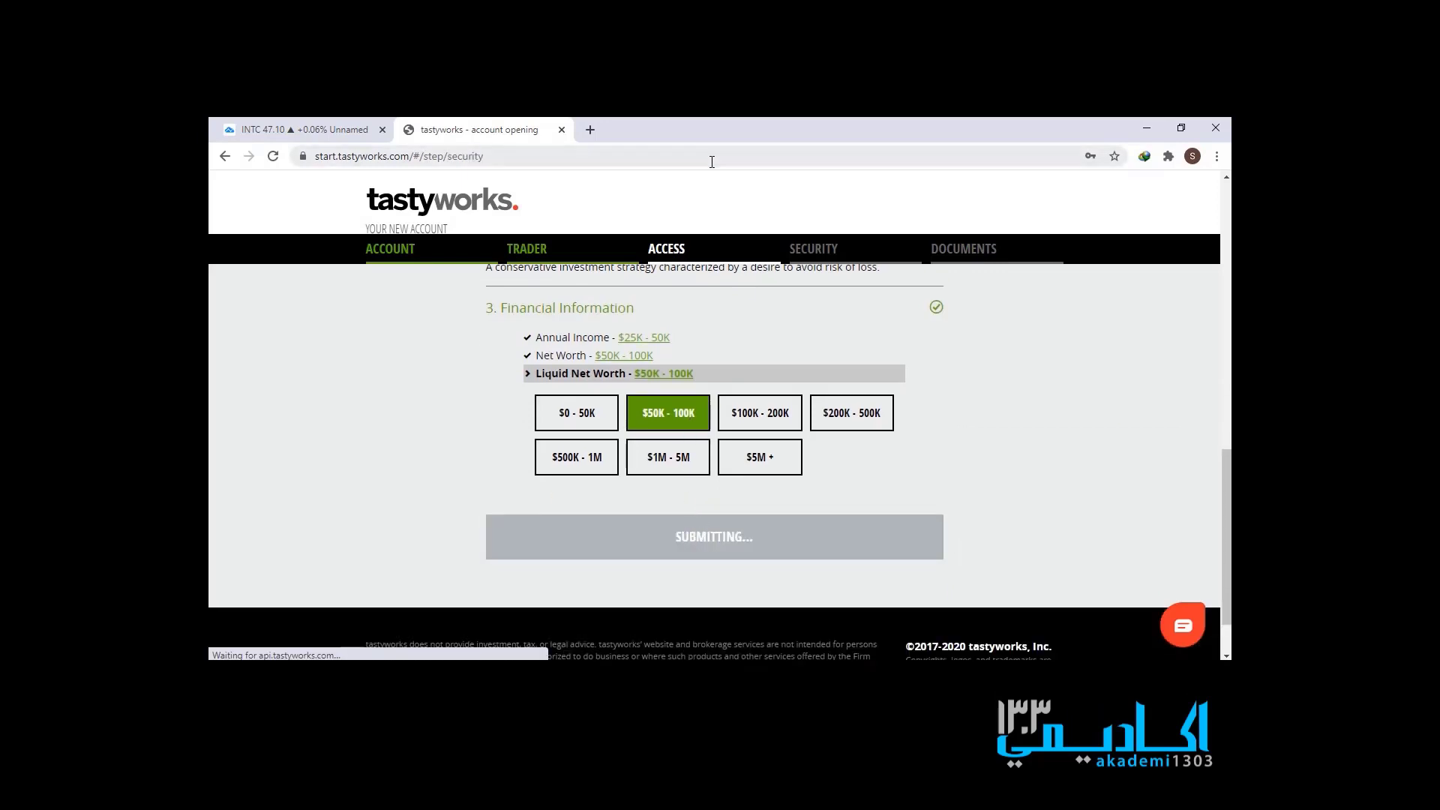
scroll(808, 473, "down", 1)
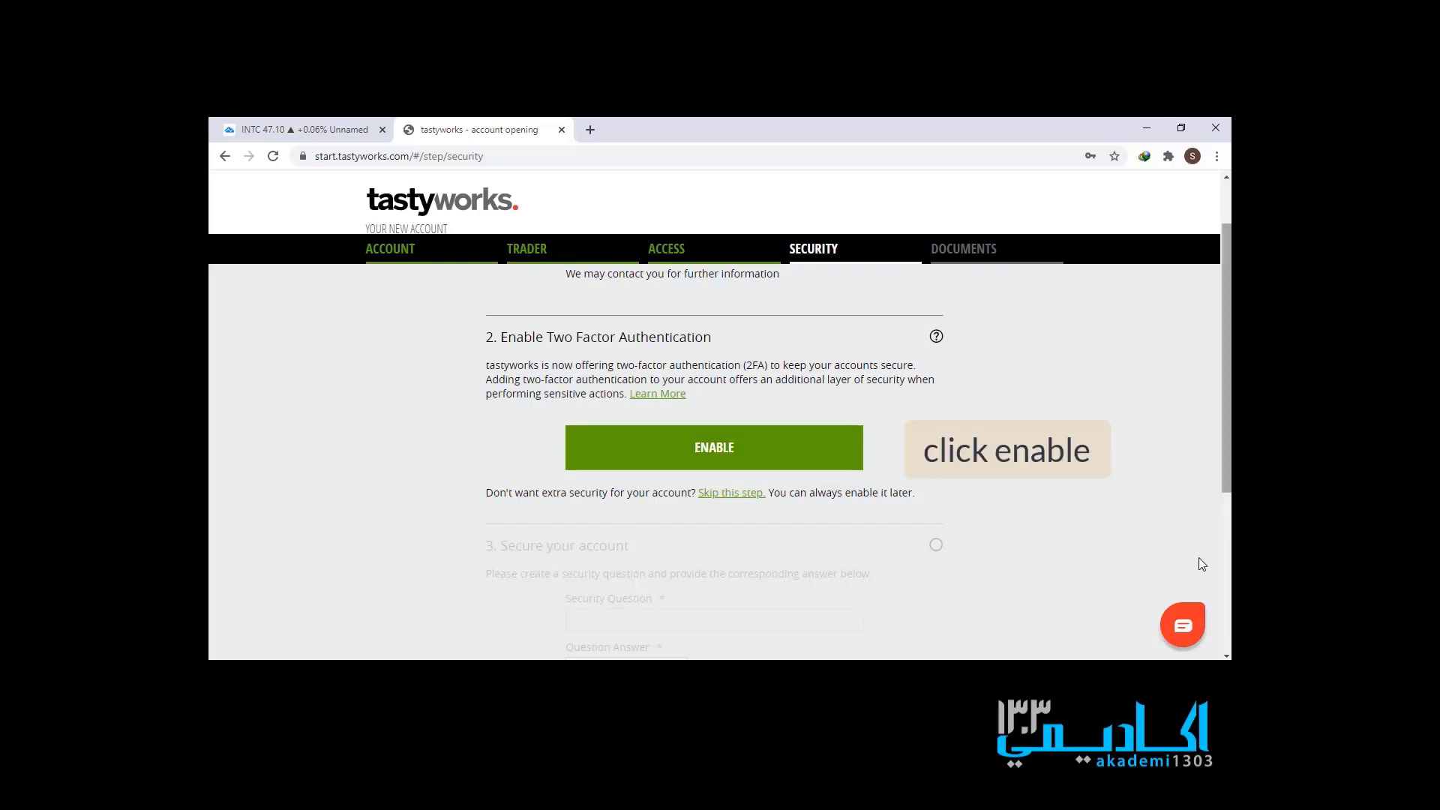
left_click(681, 674)
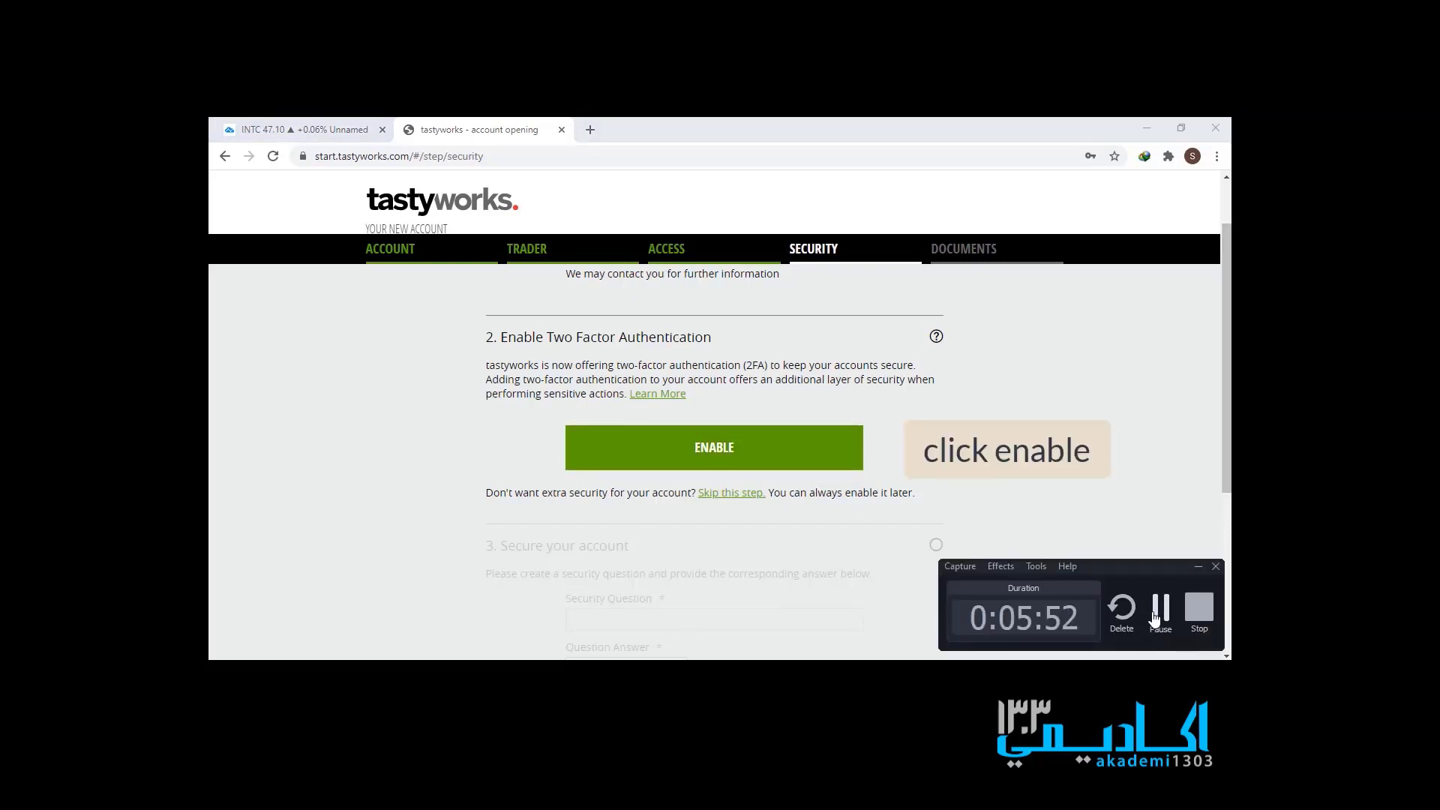